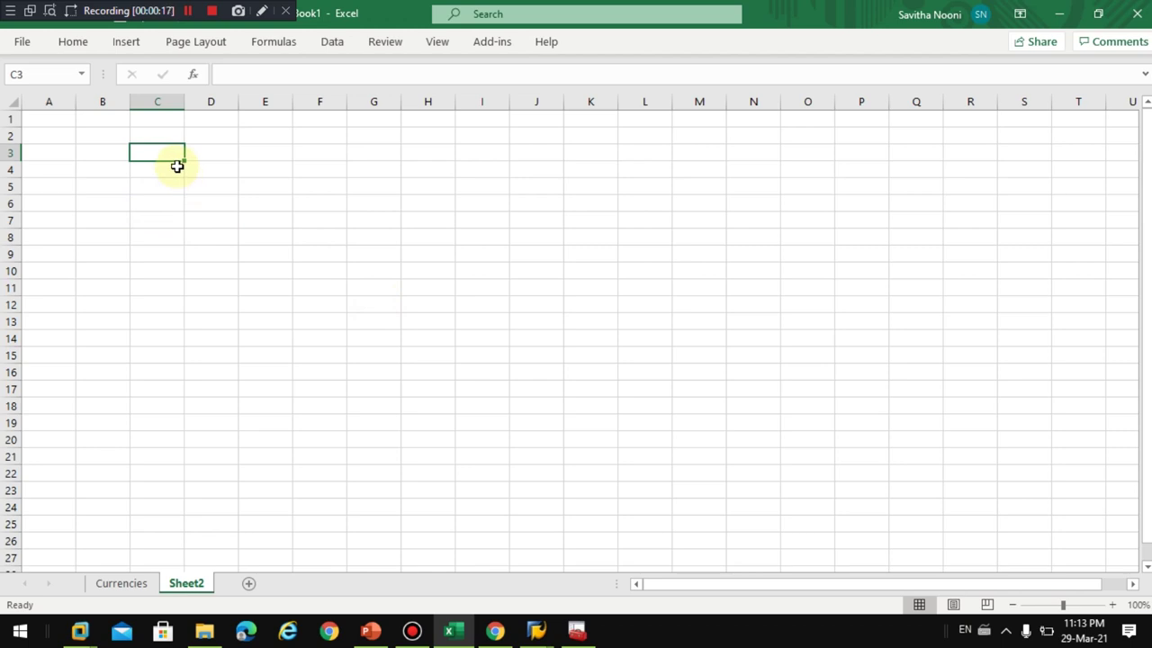
Enter the currencies USD in C3 and EUR in D3.
{"action": "type", "text": "USD"}
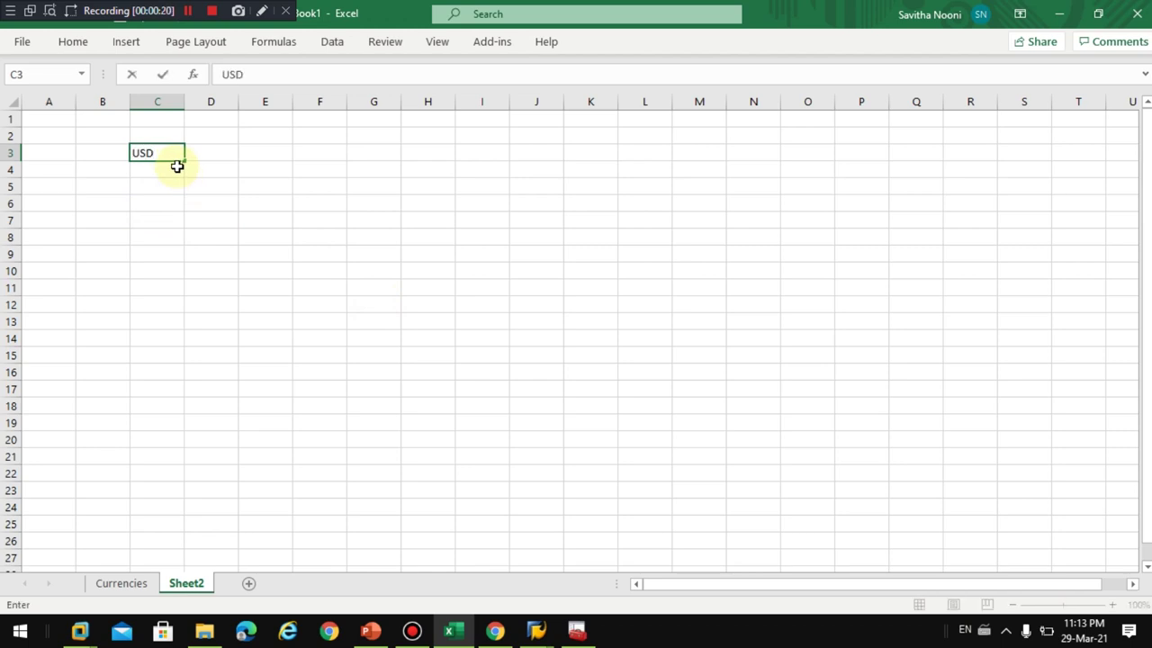
{"action": "key", "text": "Tab"}
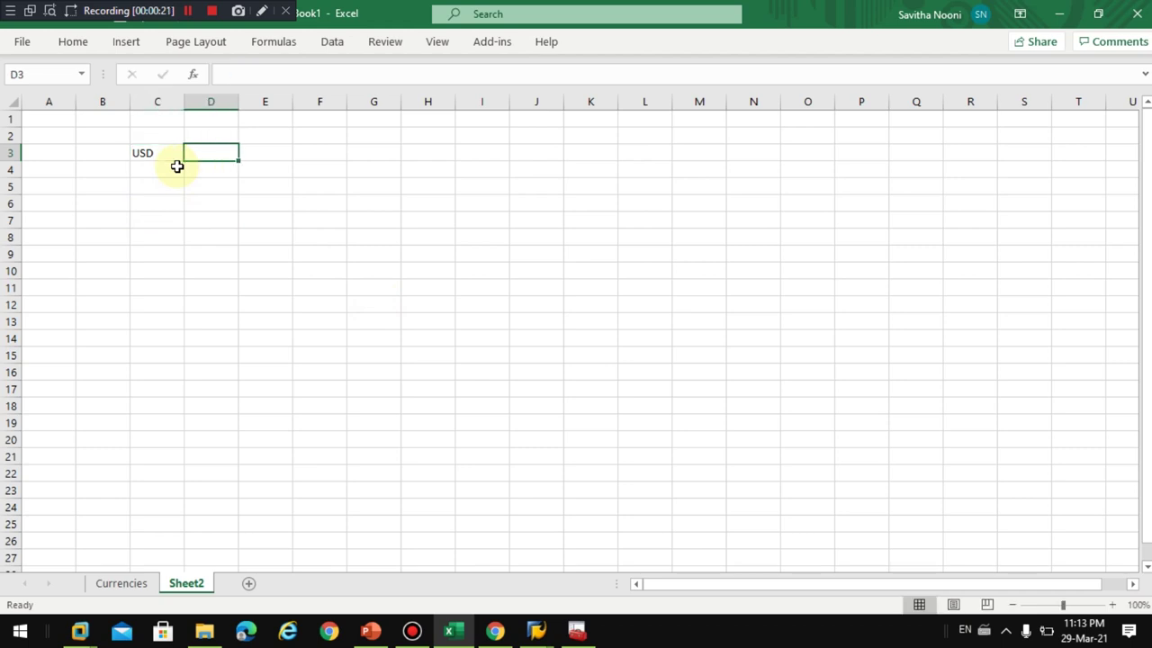
{"action": "key", "text": "Tab"}
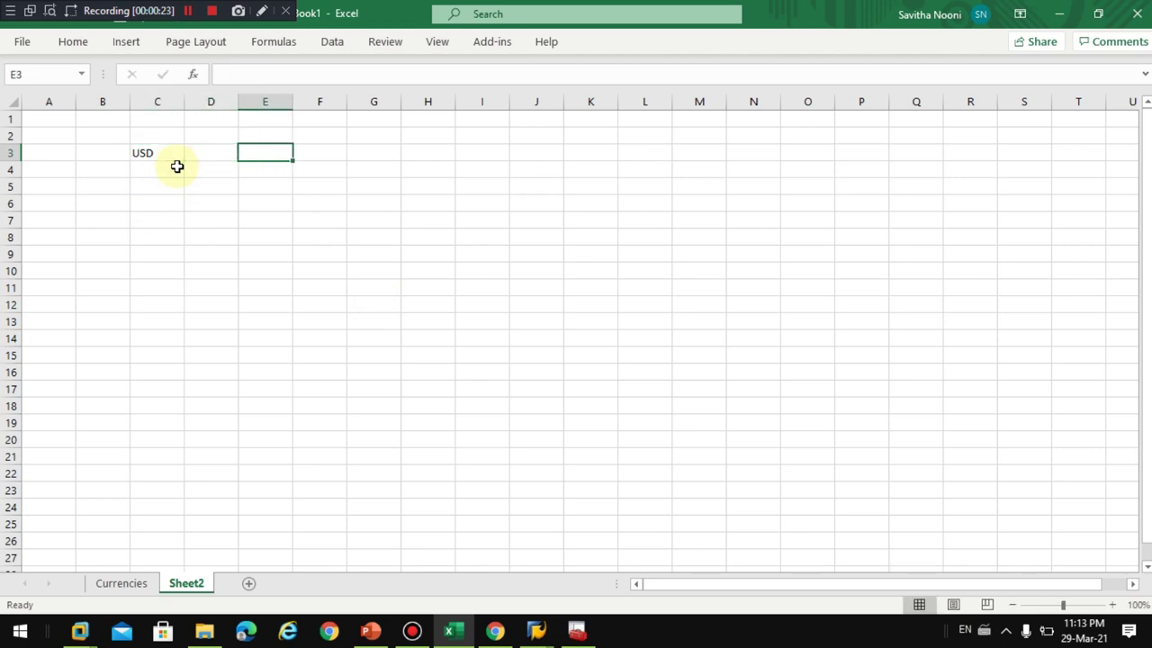
{"action": "key", "text": "Left"}
{"action": "type", "text": "EUR"}
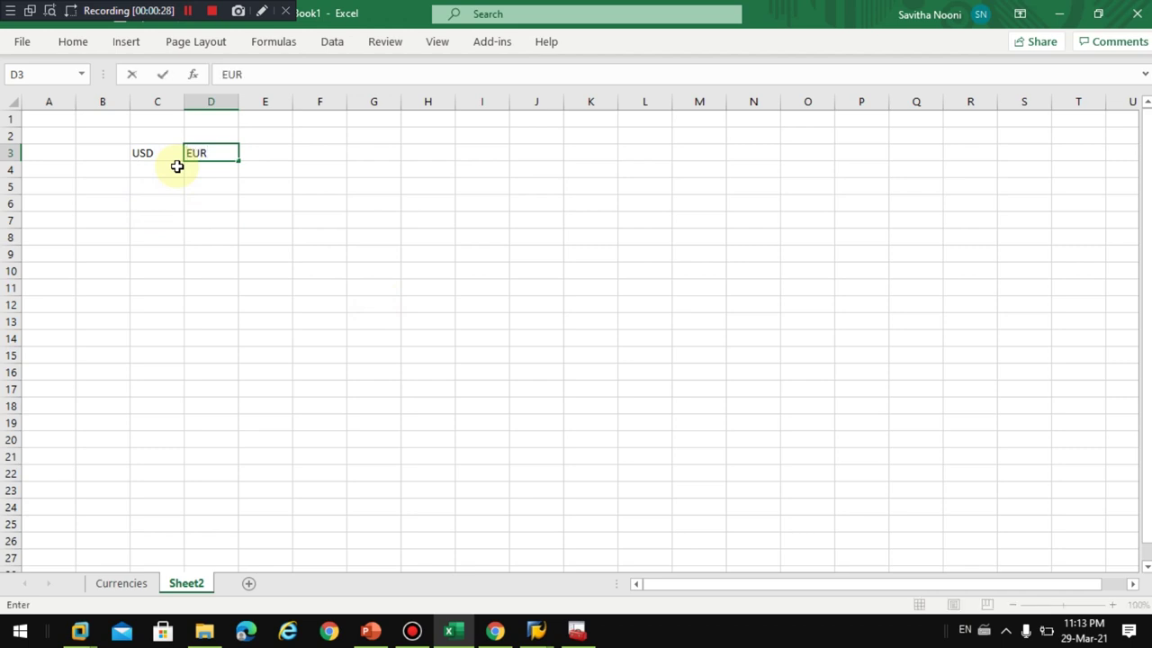
{"action": "key", "text": "Return"}
Enter the date 01.01.2021 in B3.
{"action": "left_click", "coordinate": [177, 169]}
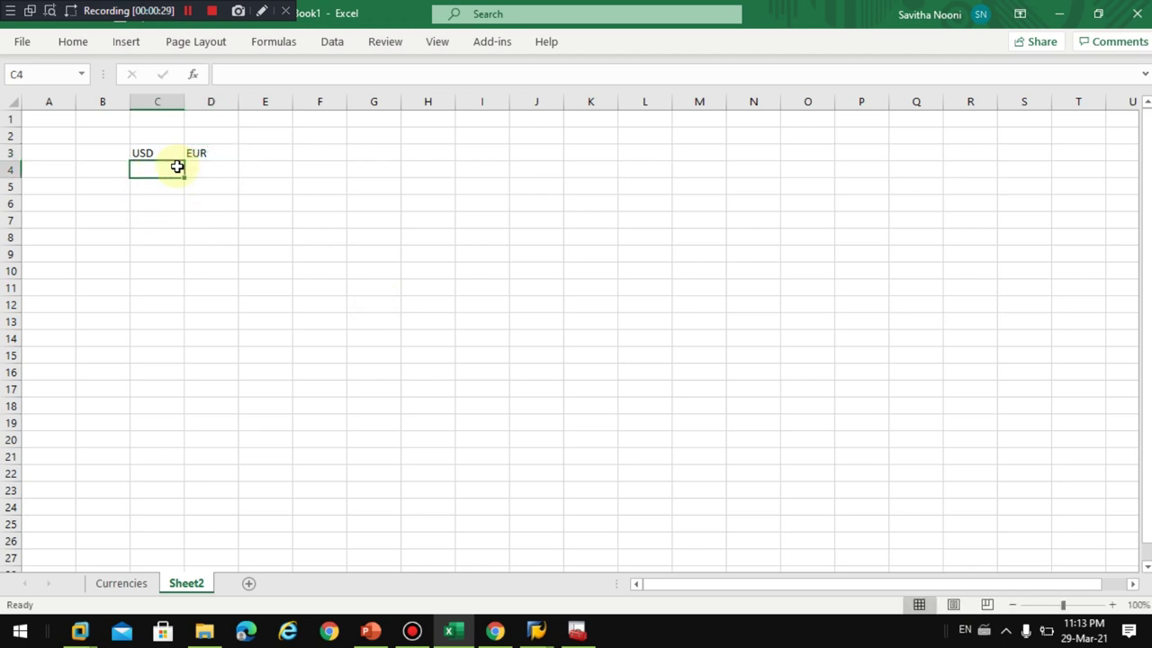
{"action": "key", "text": "Up"}
{"action": "key", "text": "Left"}
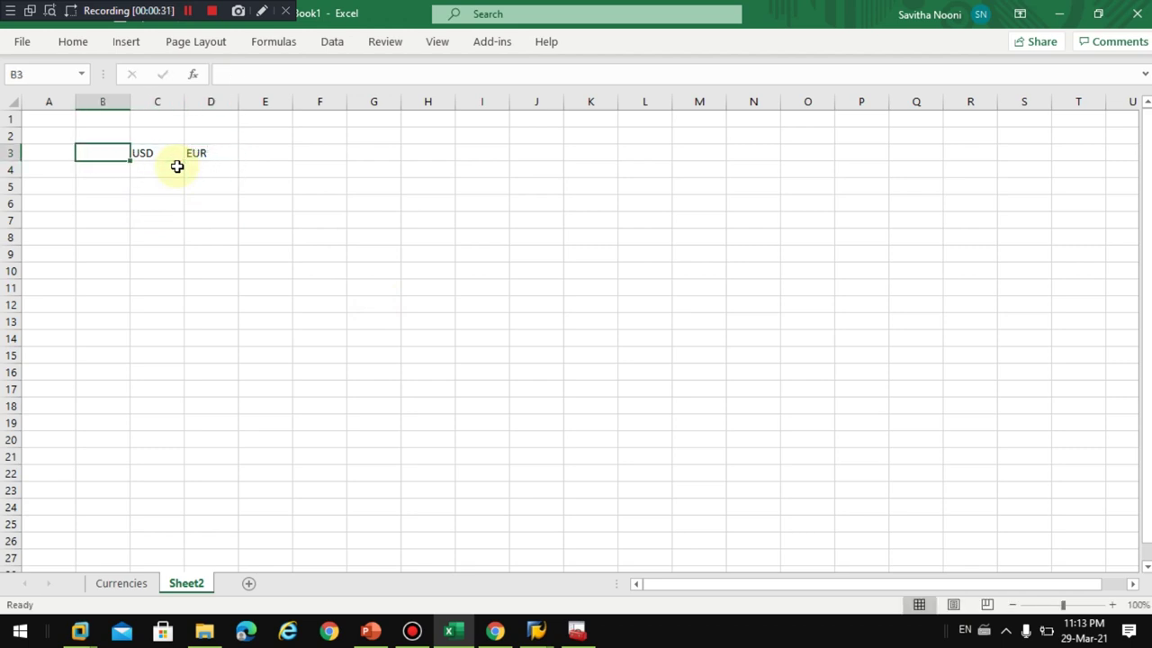
{"action": "type", "text": "01.01"}
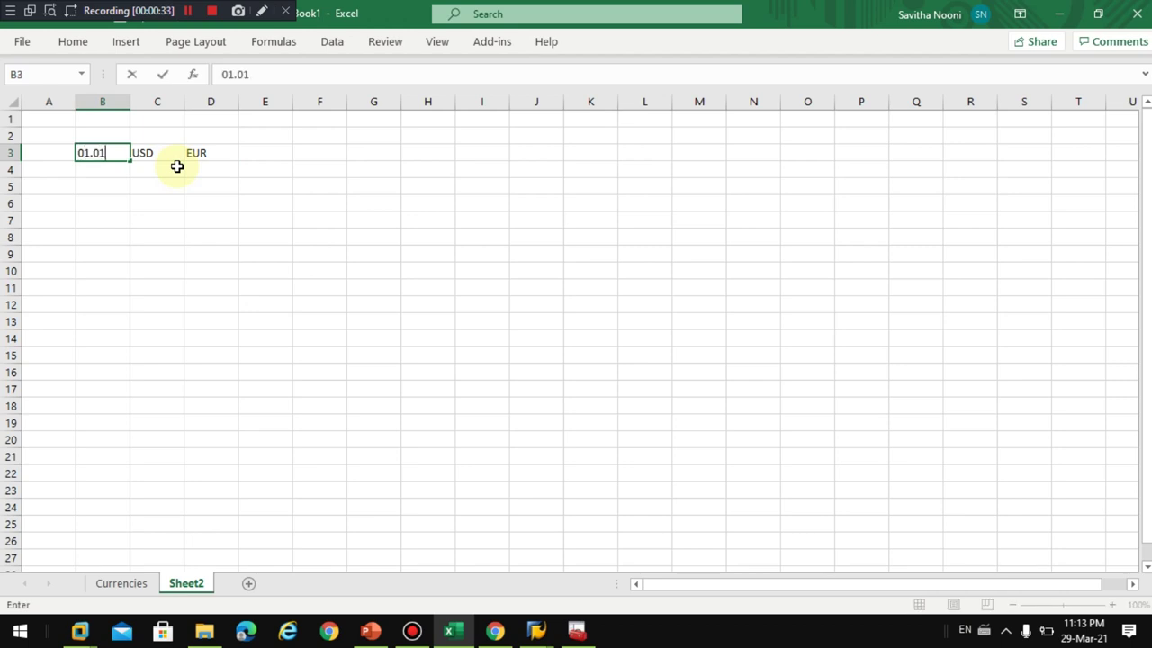
{"action": "type", "text": ".2021"}
{"action": "key", "text": "Tab"}
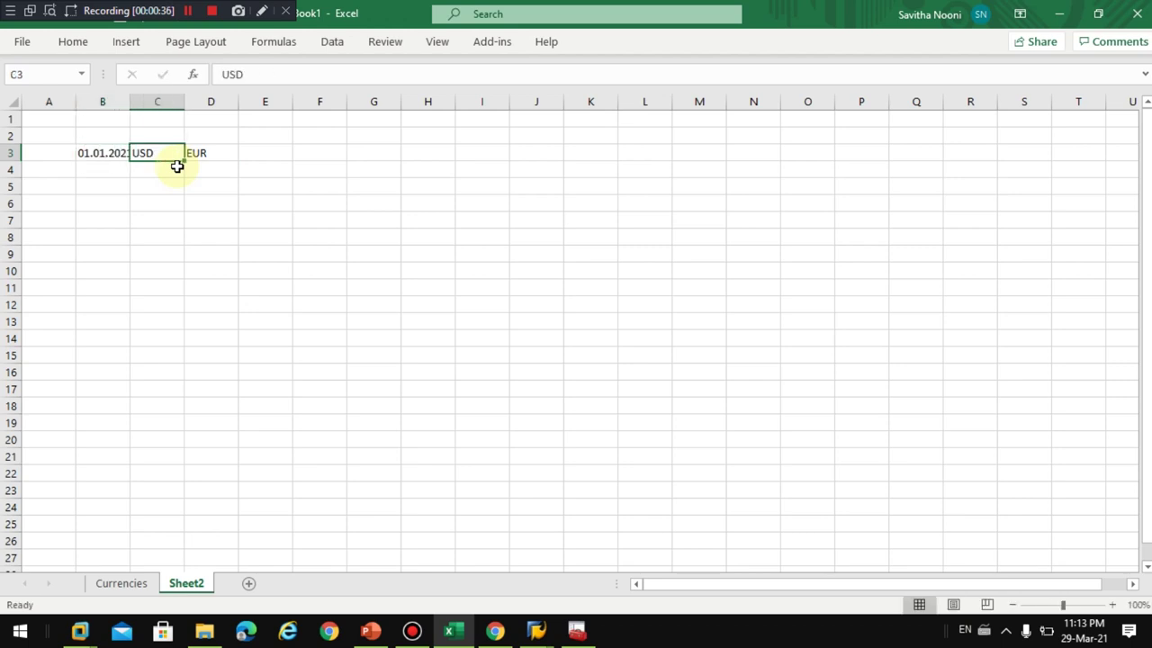
Auto-fit all columns to their contents and enter the rate 0.8 in E3.
{"action": "double_click", "coordinate": [122, 102]}
{"action": "left_click", "coordinate": [11, 108]}
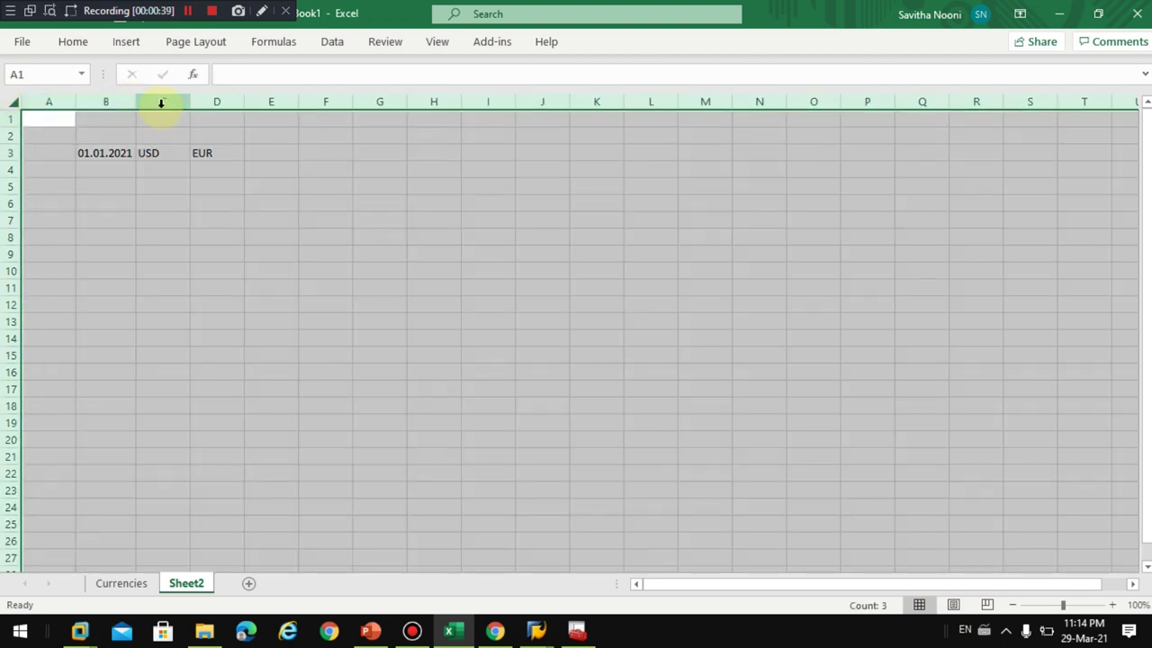
{"action": "double_click", "coordinate": [189, 104]}
{"action": "left_click", "coordinate": [223, 153]}
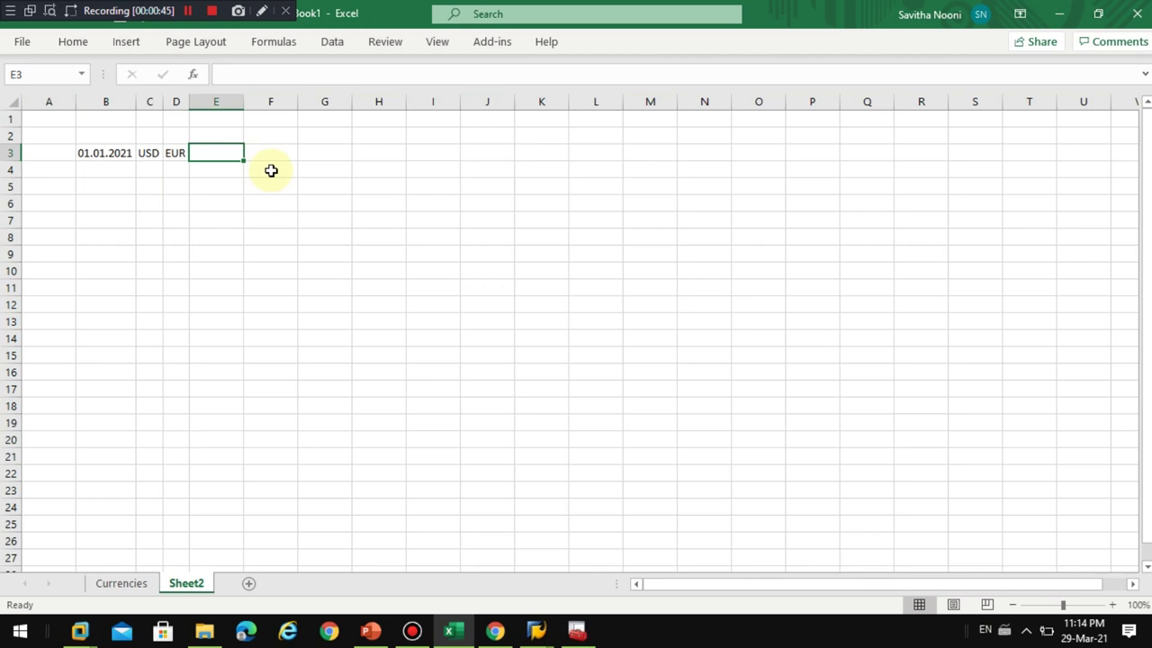
{"action": "type", "text": "."}
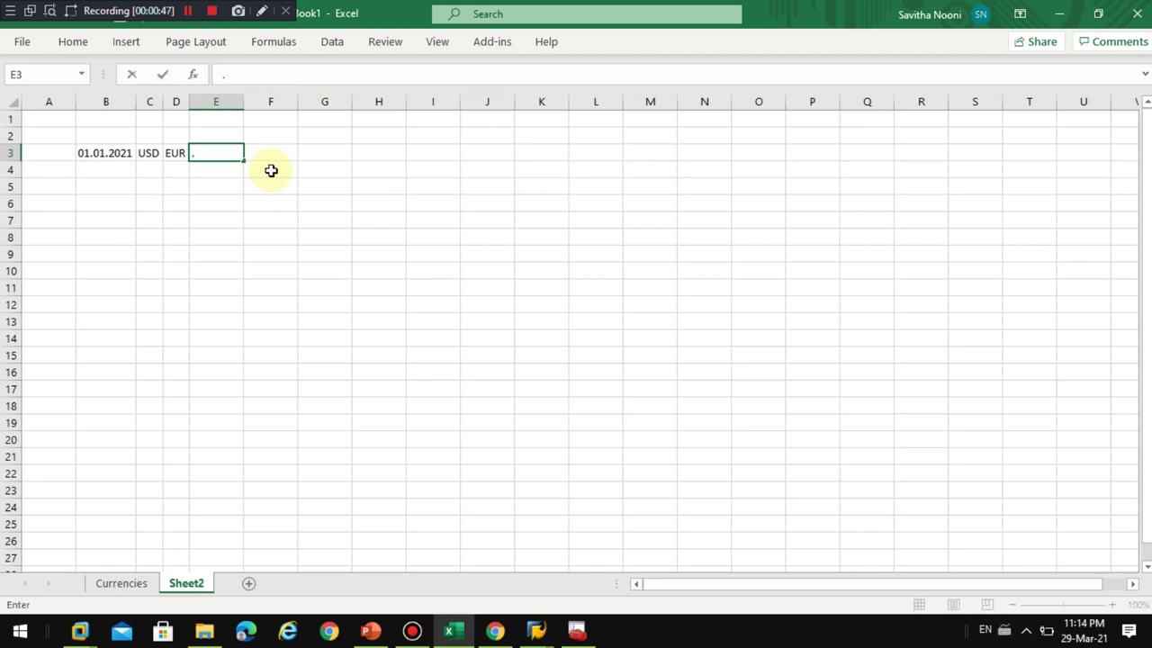
{"action": "type", "text": "80"}
{"action": "key", "text": "Return"}
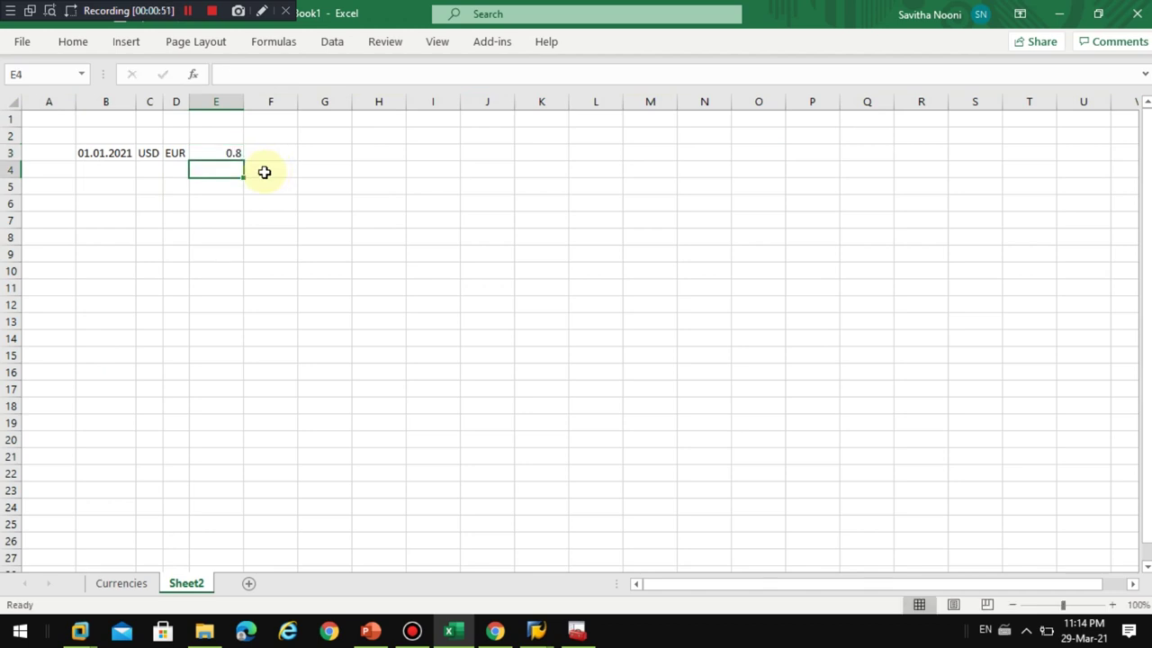
Format column E as Number with 4 decimal places, then return to the usd to eur search.
{"action": "left_click", "coordinate": [226, 103]}
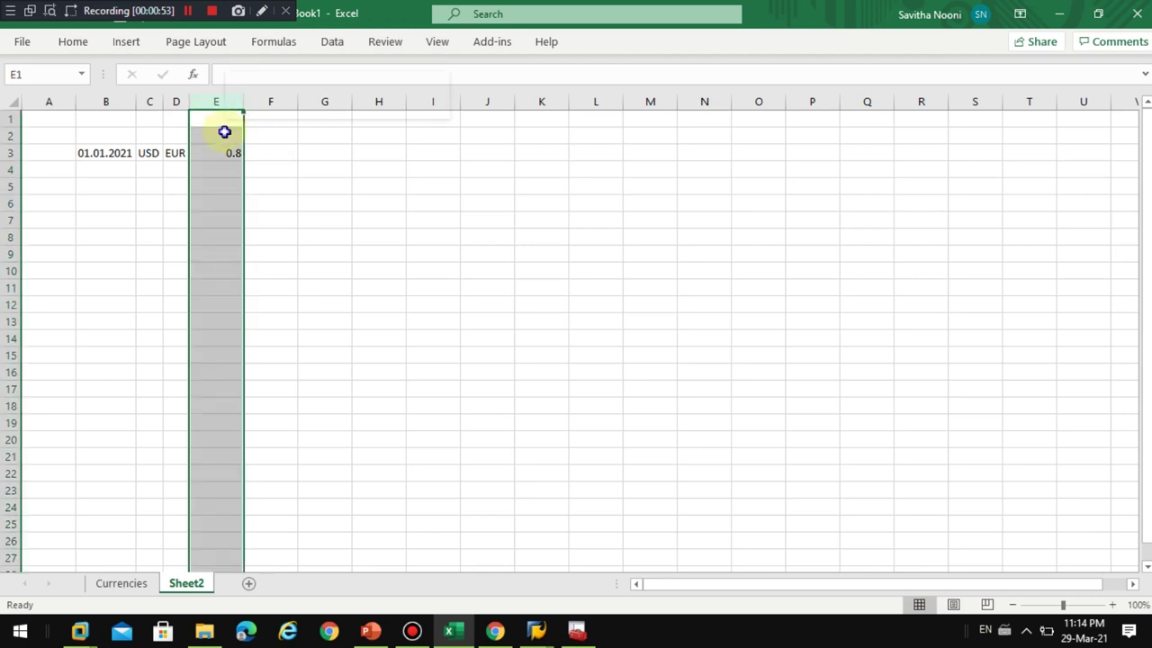
{"action": "right_click", "coordinate": [226, 133]}
{"action": "left_click", "coordinate": [273, 347]}
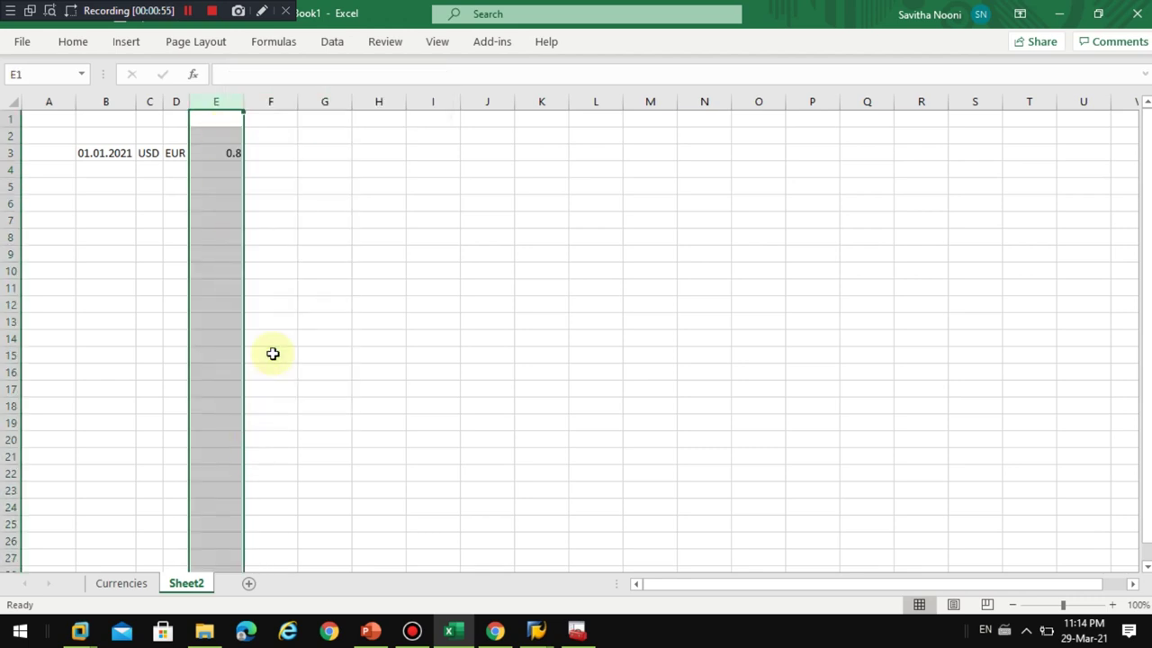
{"action": "left_click", "coordinate": [83, 238]}
{"action": "left_click", "coordinate": [82, 226]}
{"action": "left_click", "coordinate": [288, 250]}
{"action": "left_click", "coordinate": [288, 250]}
{"action": "left_click", "coordinate": [382, 527]}
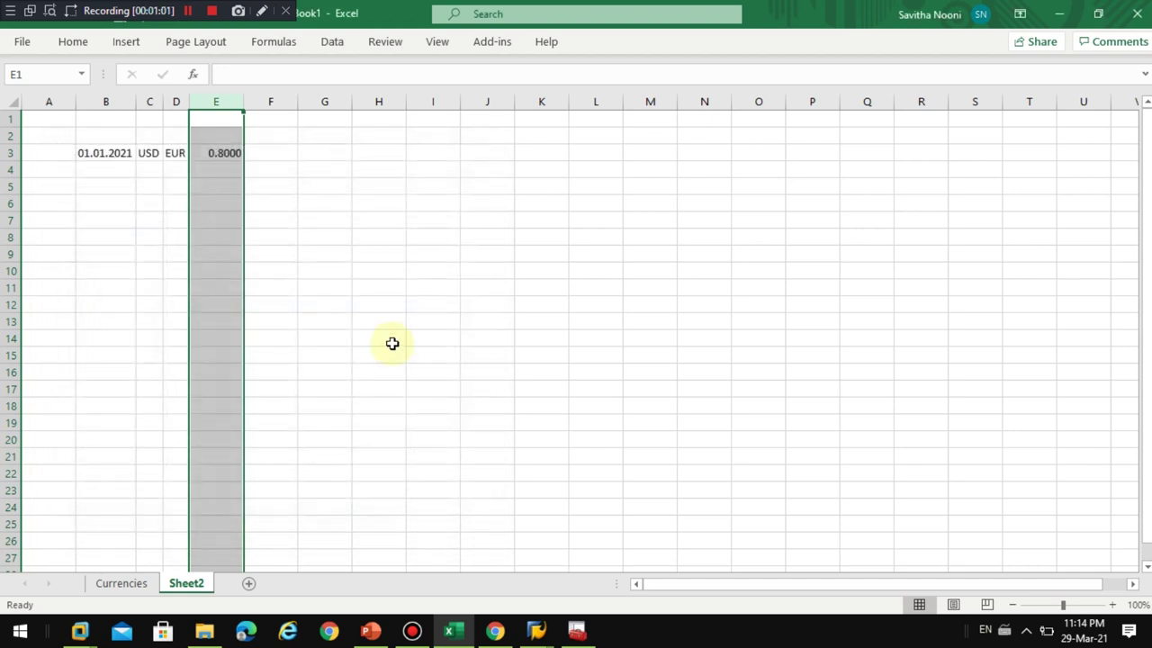
{"action": "left_click", "coordinate": [312, 313]}
{"action": "left_click", "coordinate": [495, 630]}
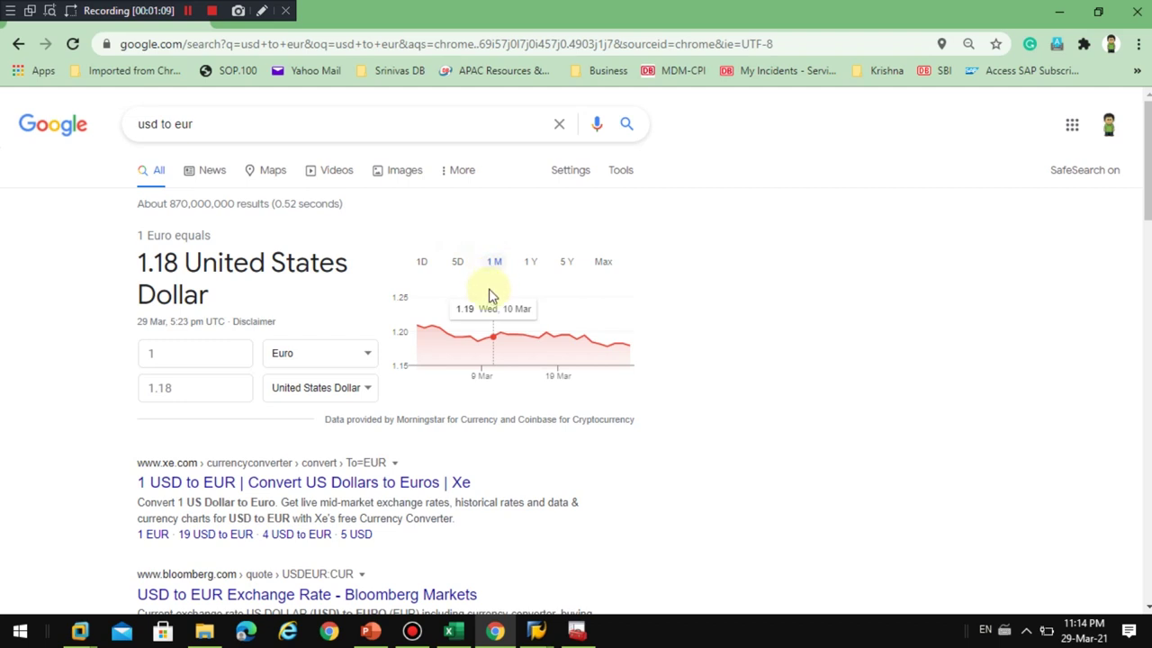
Set the converter's first currency to United States Dollar (0.85 Euro) and view the one-year chart.
{"action": "left_click", "coordinate": [531, 267]}
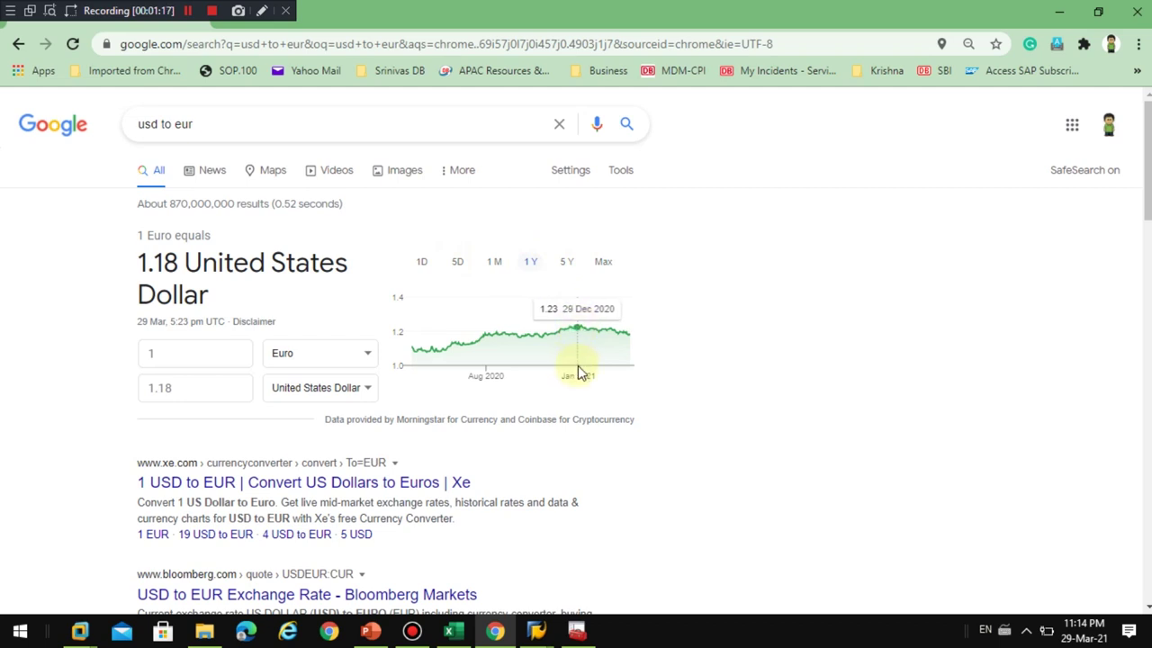
{"action": "left_click", "coordinate": [324, 359]}
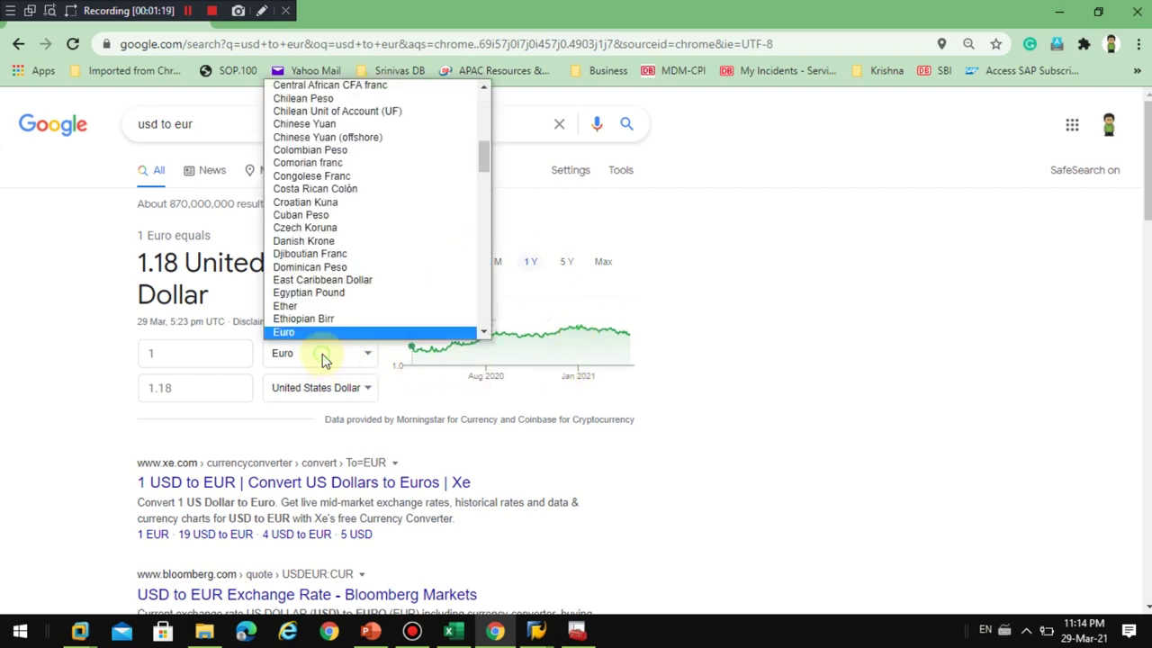
{"action": "key", "text": "u"}
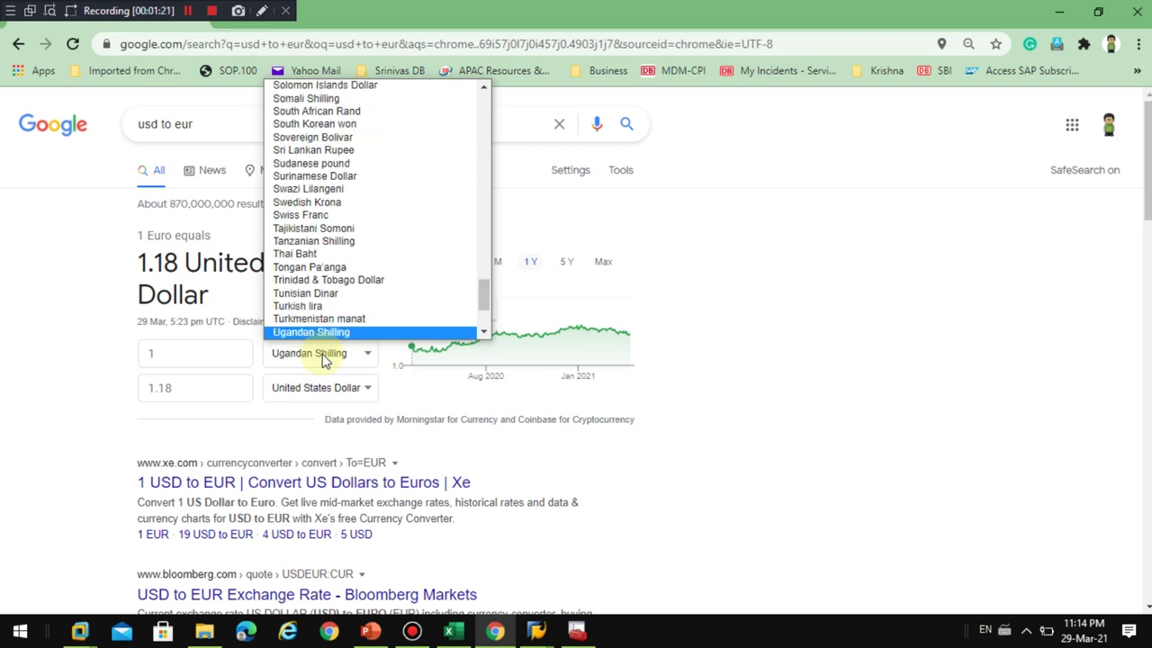
{"action": "scroll", "coordinate": [350, 229], "scroll_direction": "down", "scroll_amount": 3}
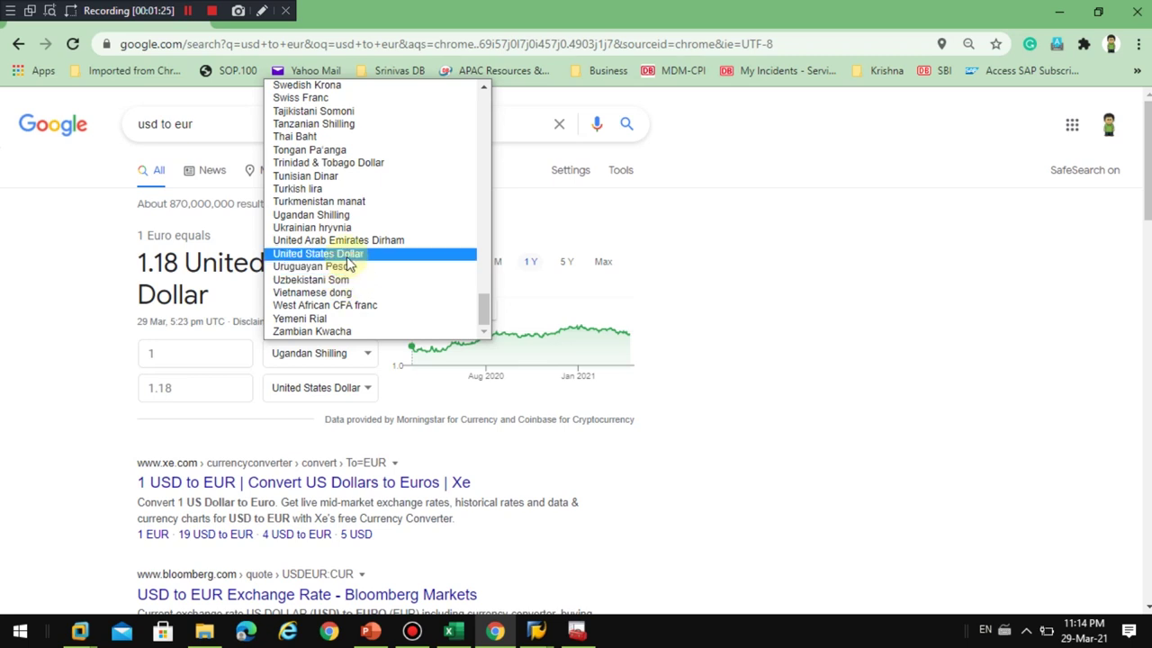
{"action": "left_click", "coordinate": [345, 253]}
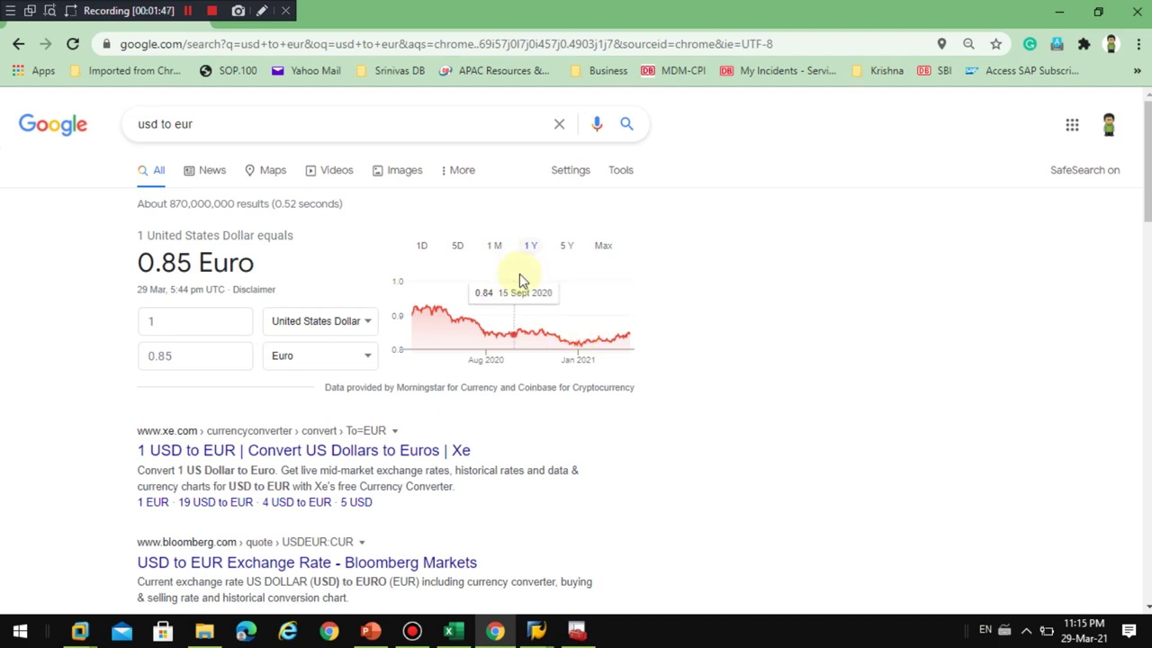
{"action": "left_click", "coordinate": [495, 249]}
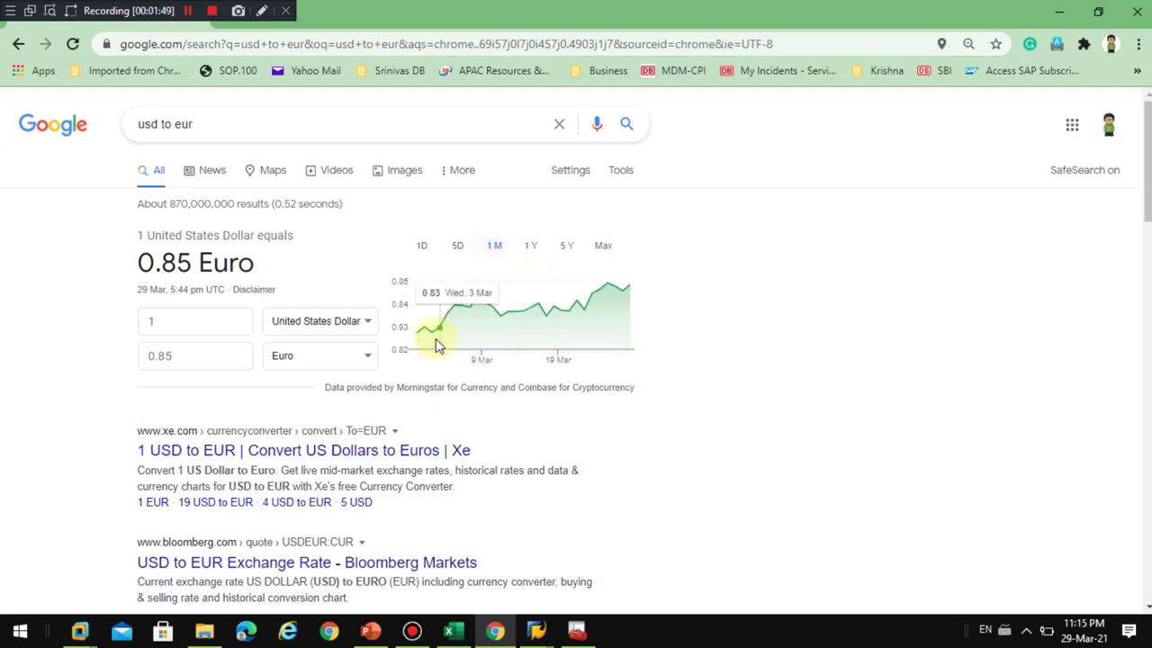
{"action": "left_click", "coordinate": [531, 249]}
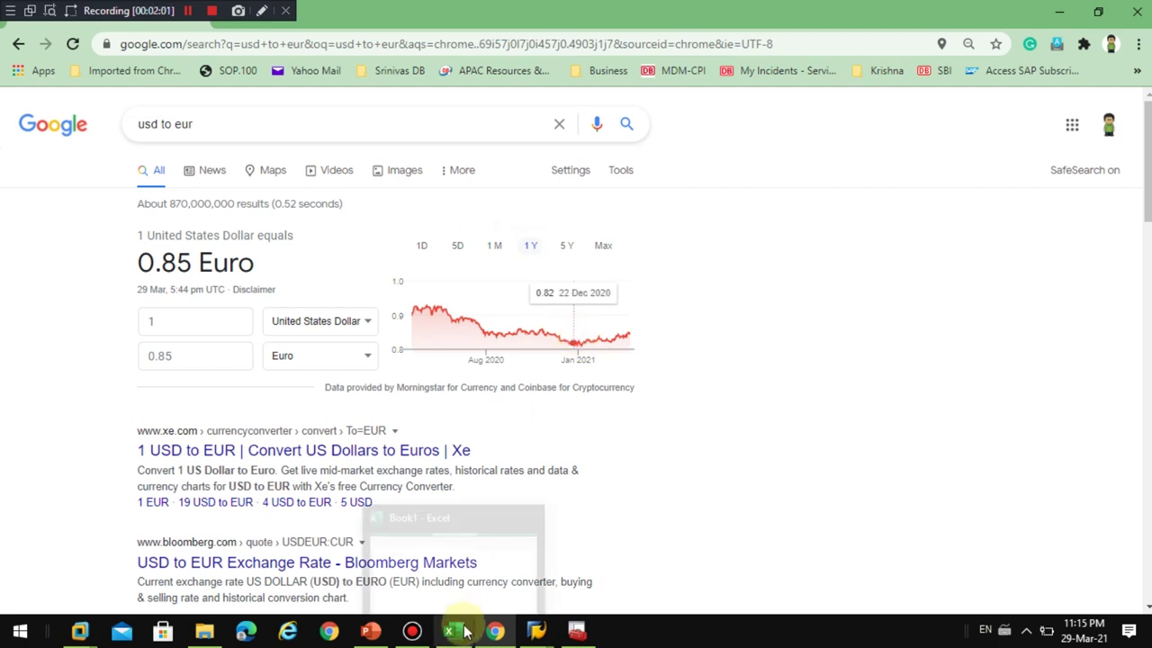
Change the E3 rate to 0.8200.
{"action": "left_click", "coordinate": [458, 585]}
{"action": "double_click", "coordinate": [224, 154]}
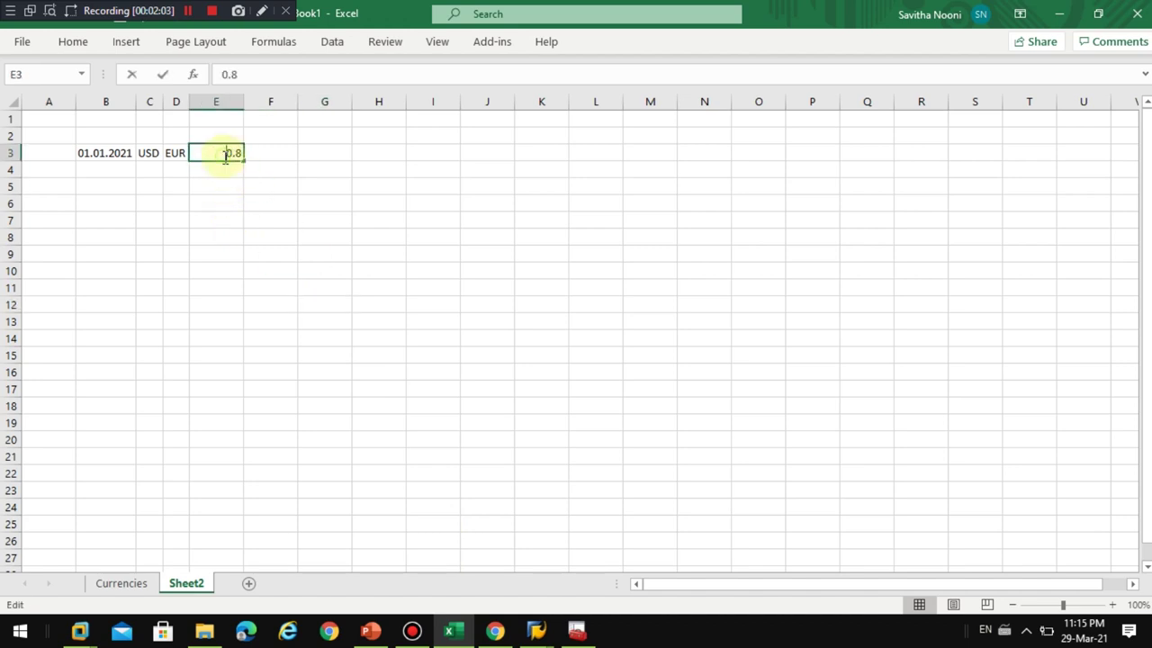
{"action": "left_click", "coordinate": [252, 81]}
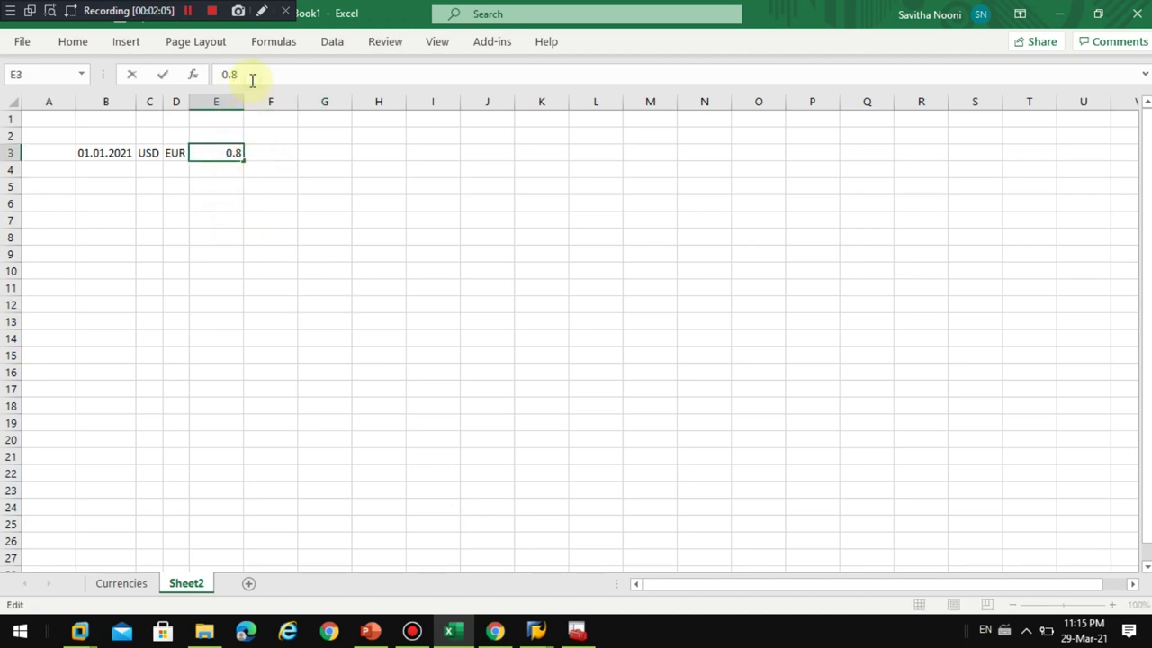
{"action": "type", "text": "2"}
{"action": "key", "text": "Return"}
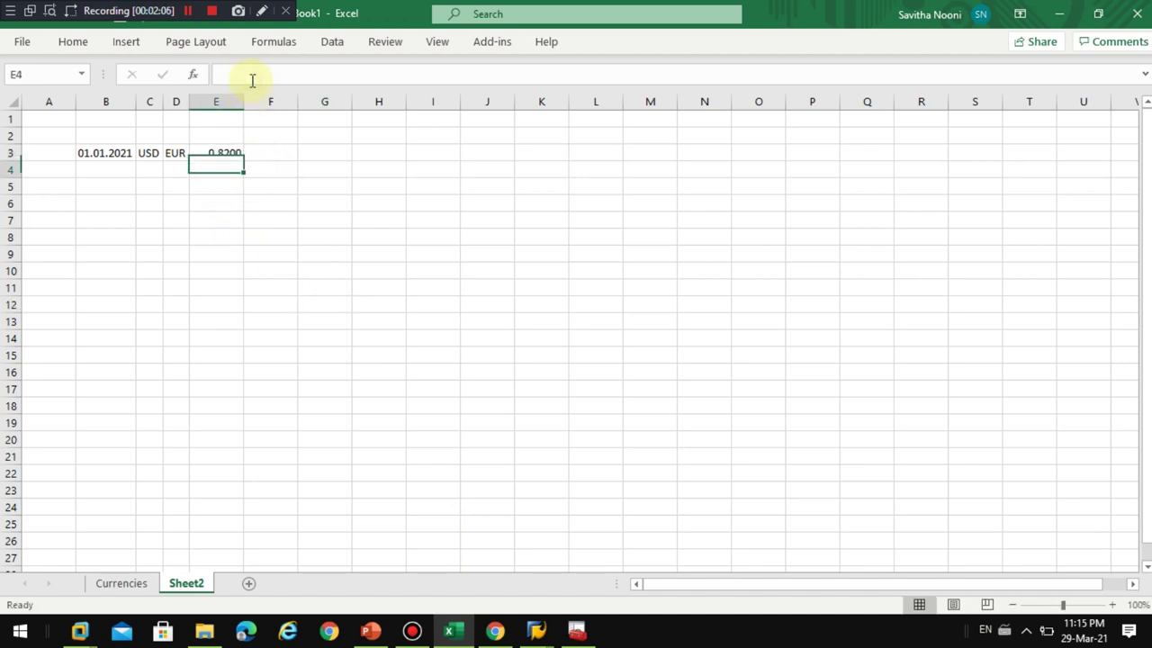
Start row 4 with the date 31.01.2021 and copy USD and EUR into it.
{"action": "left_click", "coordinate": [95, 169]}
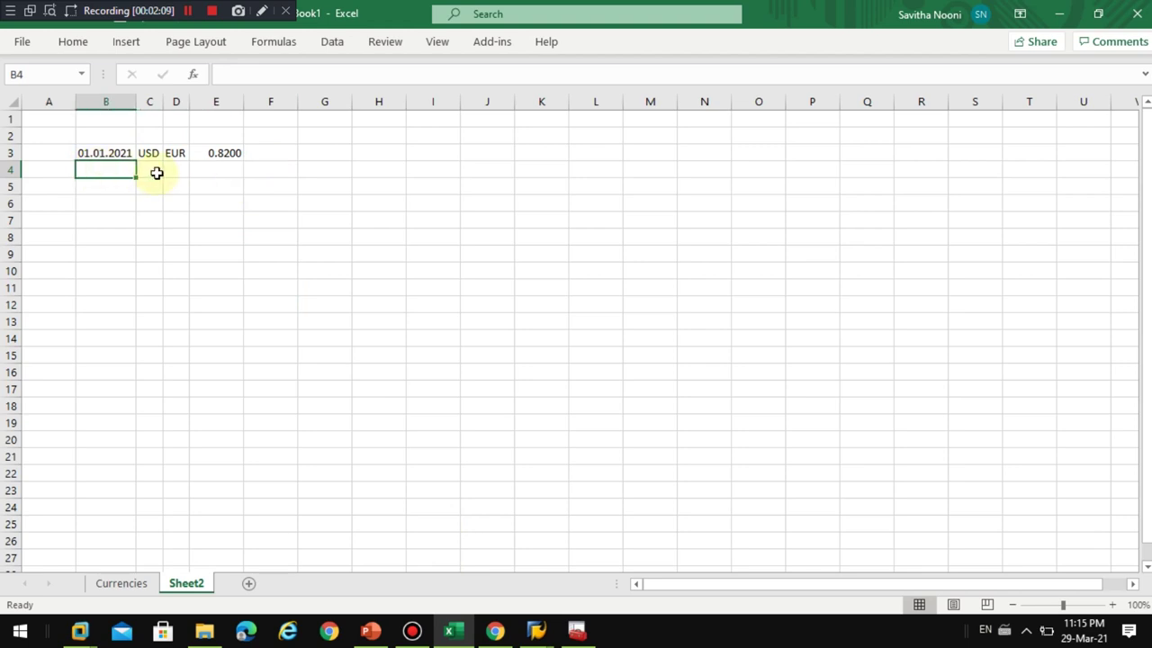
{"action": "type", "text": "31."}
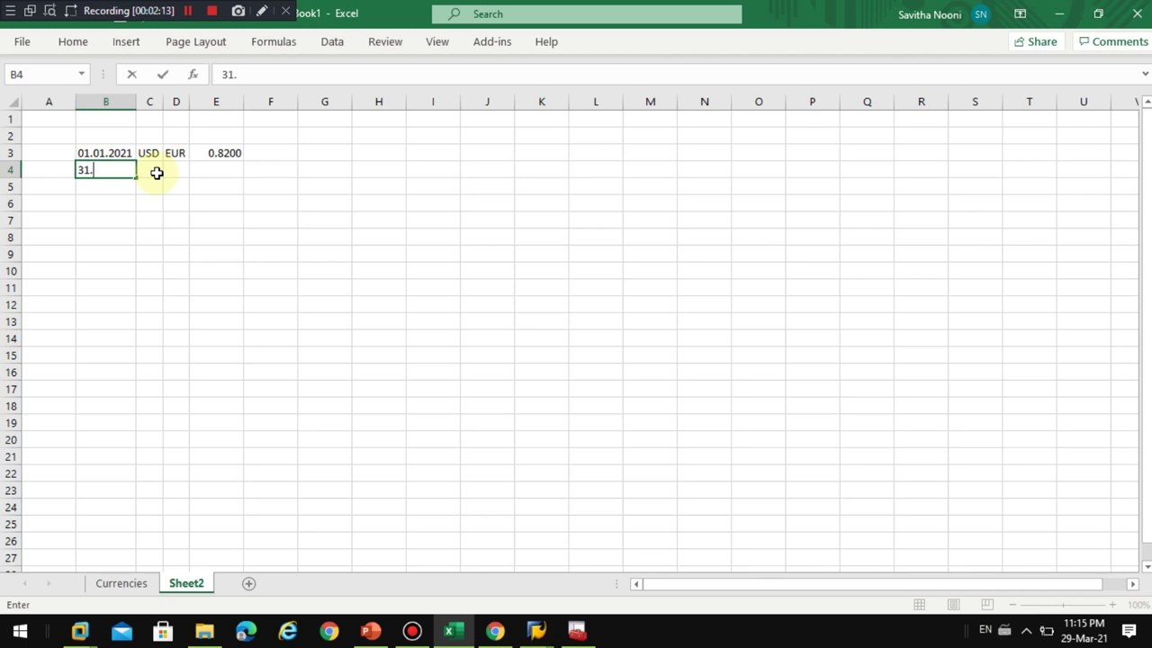
{"action": "type", "text": "01.2021"}
{"action": "key", "text": "Tab"}
{"action": "key", "text": "Up"}
{"action": "key", "text": "shift+Right"}
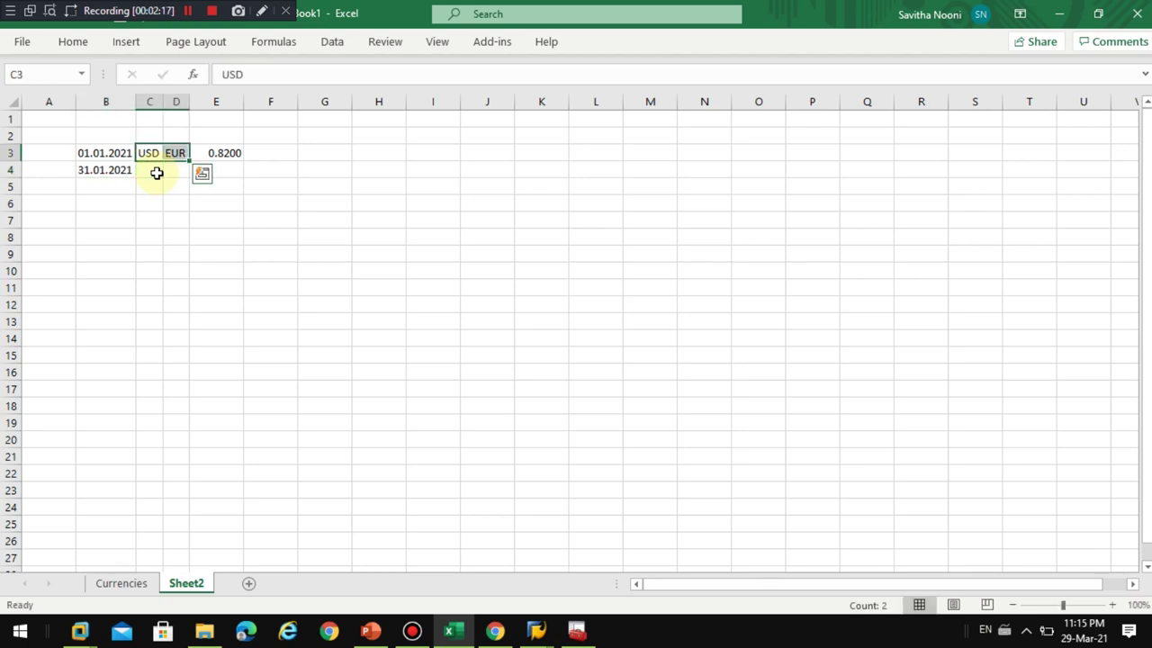
{"action": "key", "text": "ctrl+c"}
{"action": "left_click", "coordinate": [156, 173]}
{"action": "key", "text": "Return"}
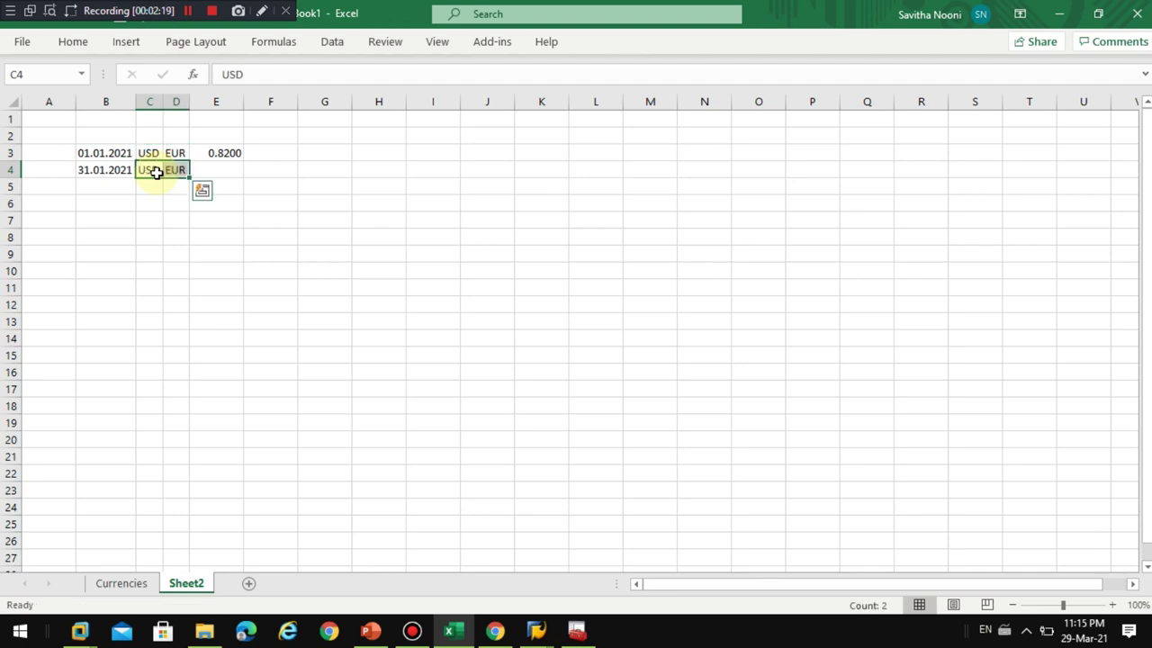
{"action": "left_click", "coordinate": [210, 172]}
{"action": "key", "text": "alt+Tab"}
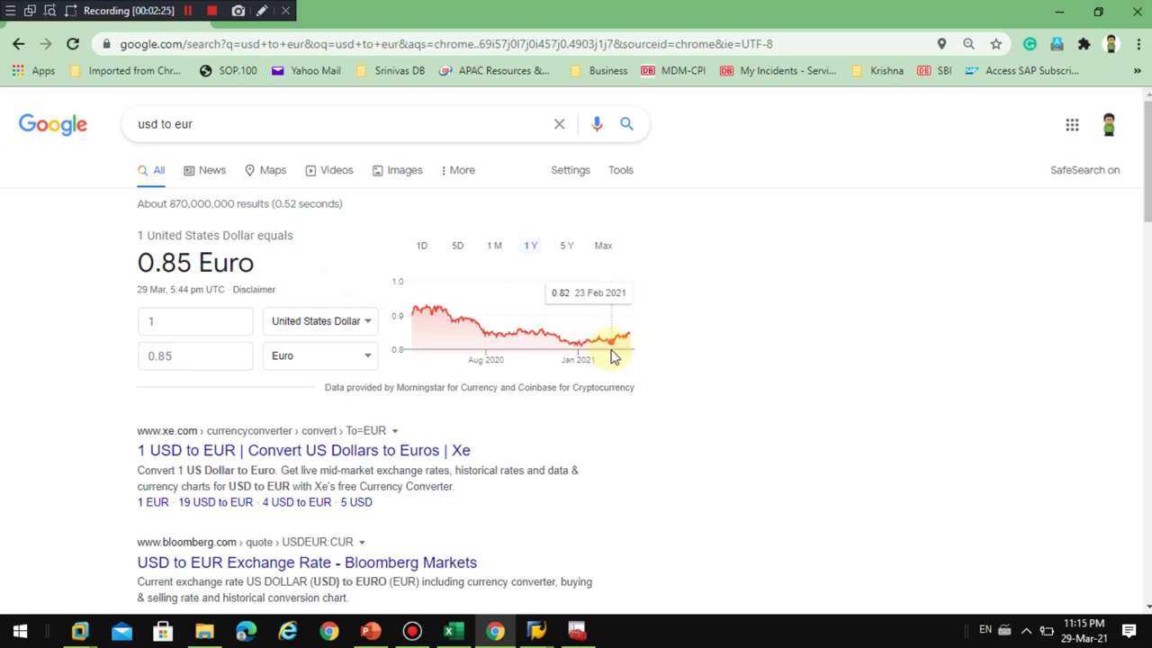
{"action": "key", "text": "alt+Tab"}
{"action": "key", "text": "alt+Tab"}
{"action": "left_click_drag", "start_coordinate": [607, 357], "coordinate": [598, 357]}
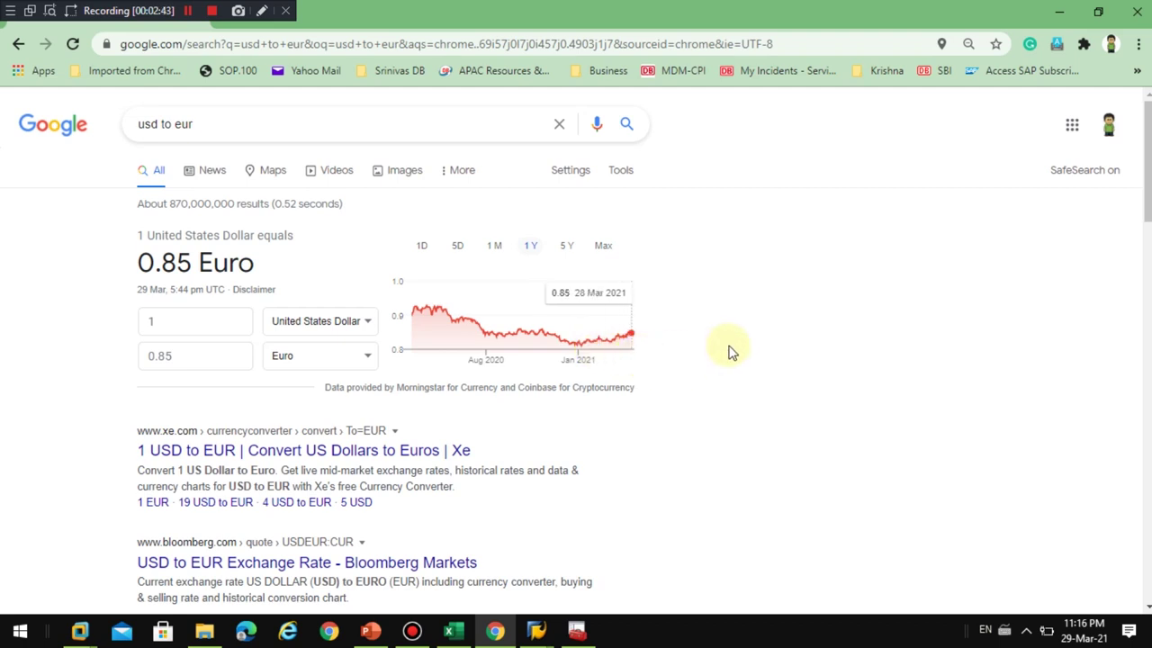
Copy the 0.8200 rate into E4 and edit it to 0.8300.
{"action": "key", "text": "alt+Tab"}
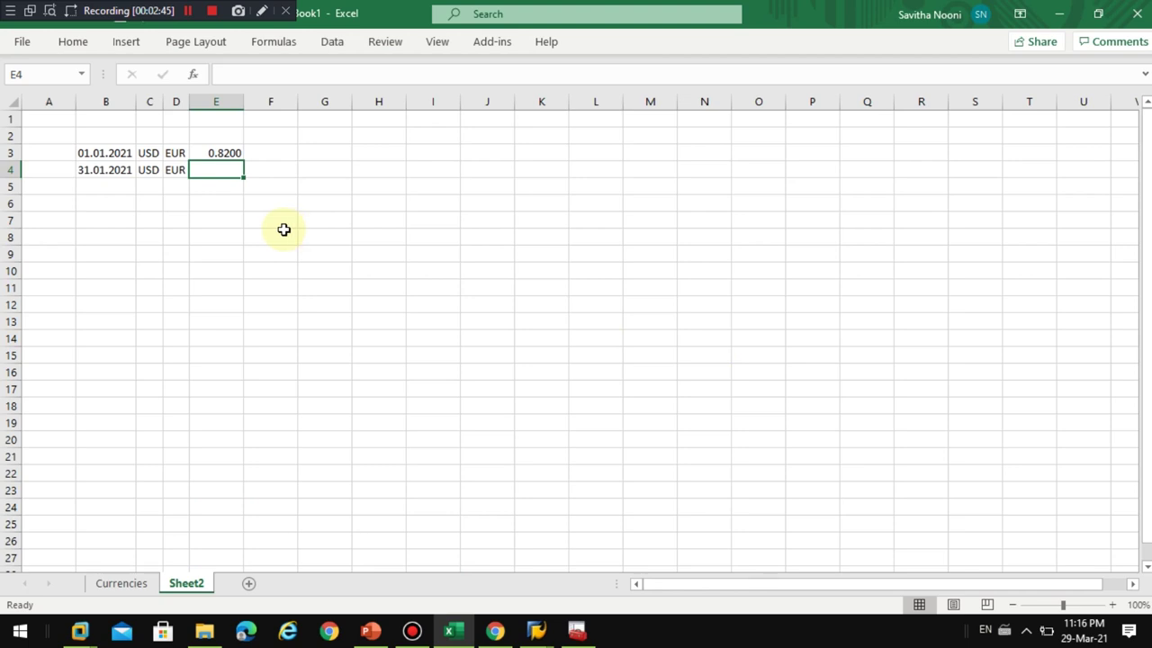
{"action": "key", "text": "Up"}
{"action": "key", "text": "ctrl+c"}
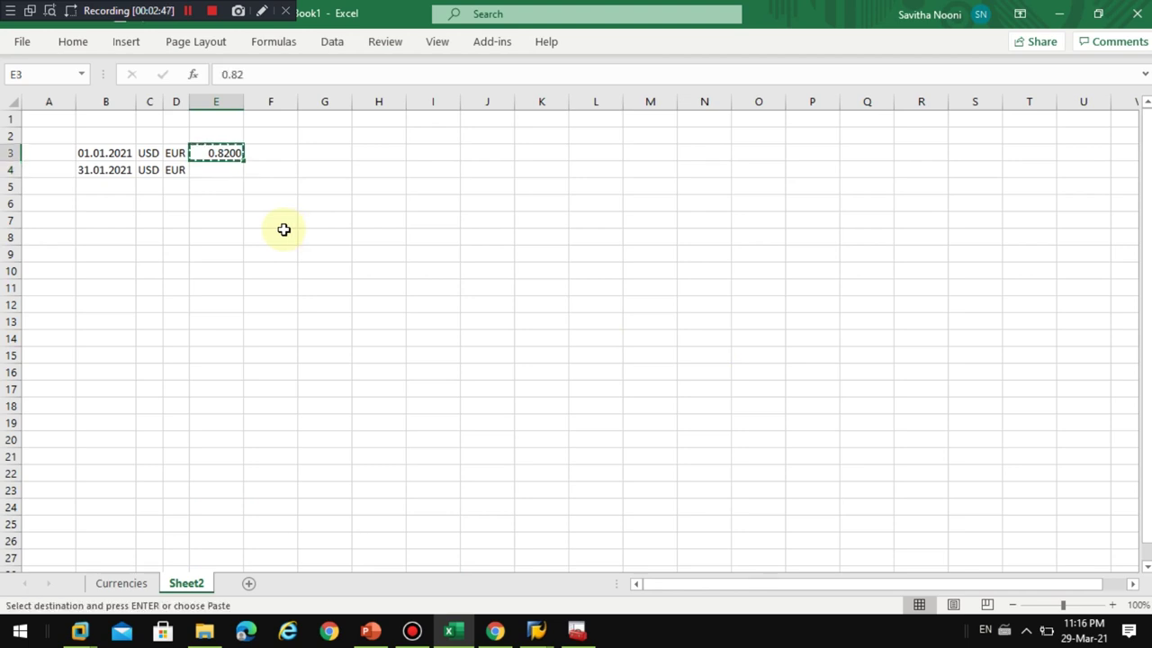
{"action": "key", "text": "Down"}
{"action": "key", "text": "Return"}
{"action": "key", "text": "F2"}
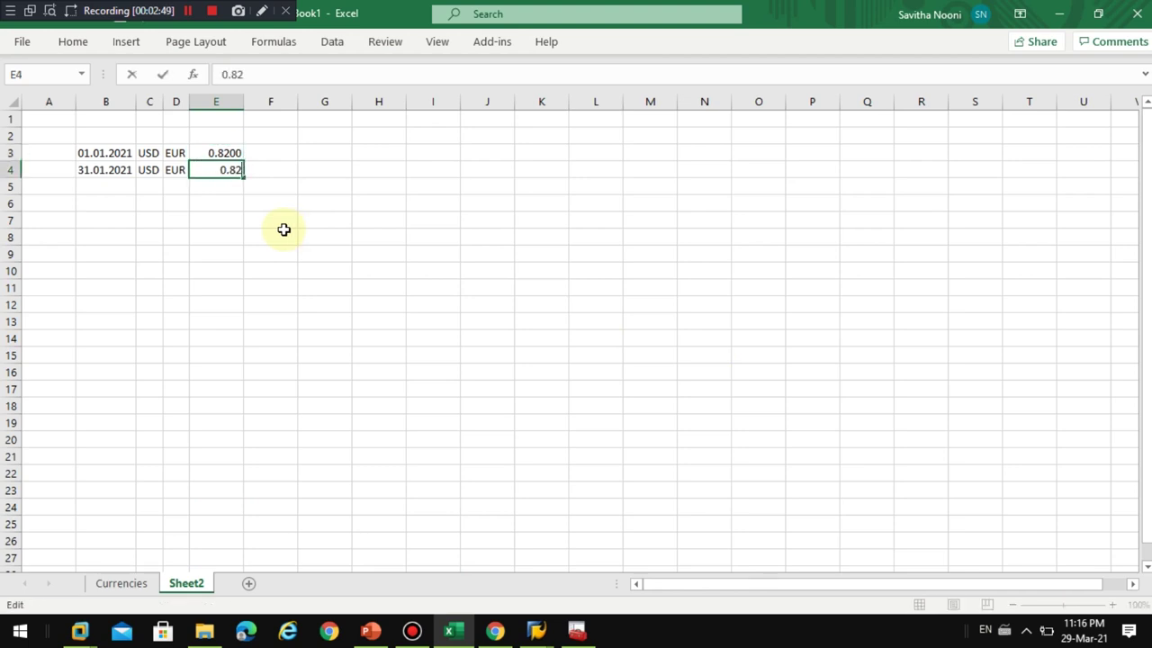
{"action": "key", "text": "BackSpace"}
{"action": "type", "text": "300"}
{"action": "key", "text": "Return"}
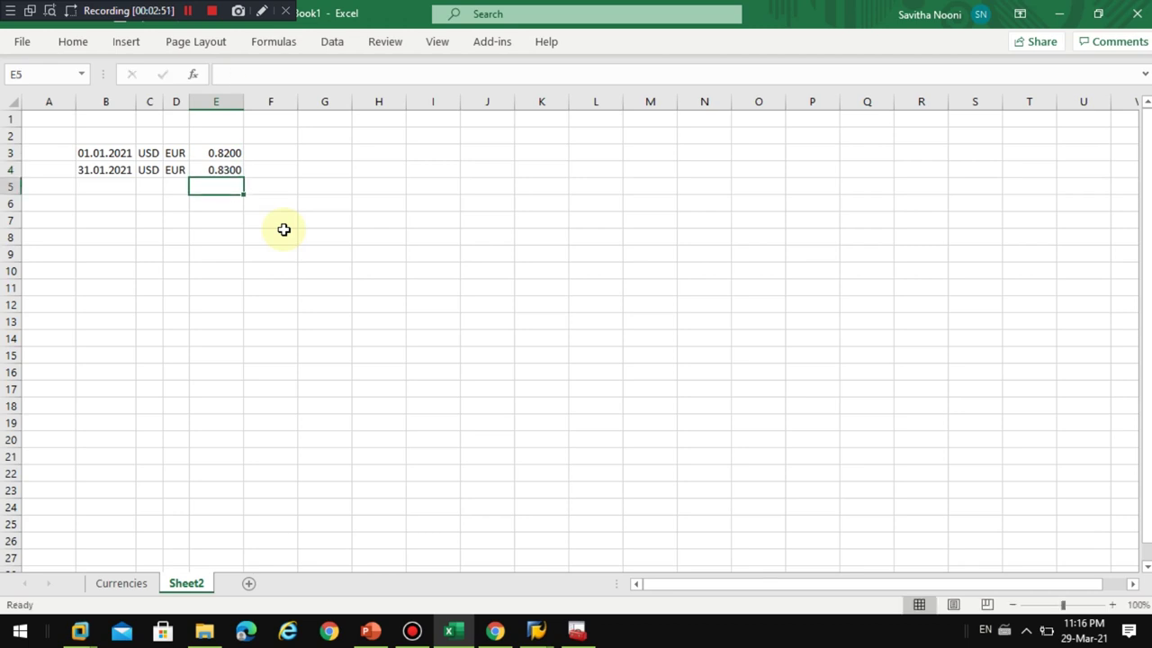
Label F3 as Open Rate and F4 as Closing Rate.
{"action": "left_click", "coordinate": [118, 185]}
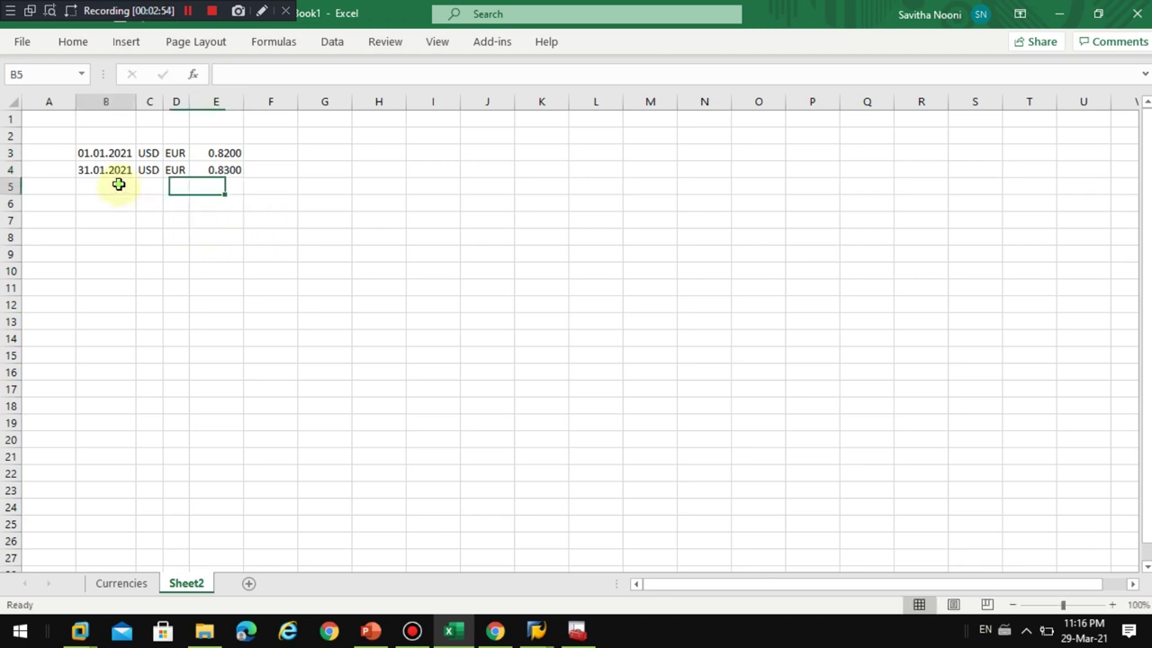
{"action": "left_click", "coordinate": [225, 170]}
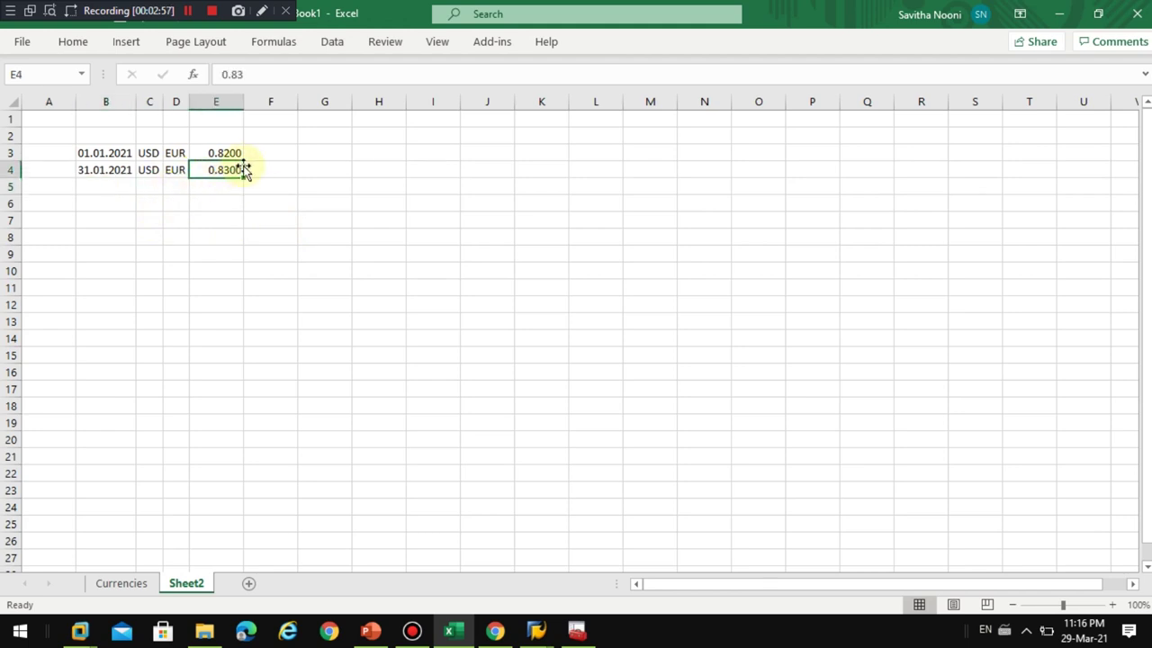
{"action": "left_click", "coordinate": [282, 159]}
{"action": "type", "text": "Open"}
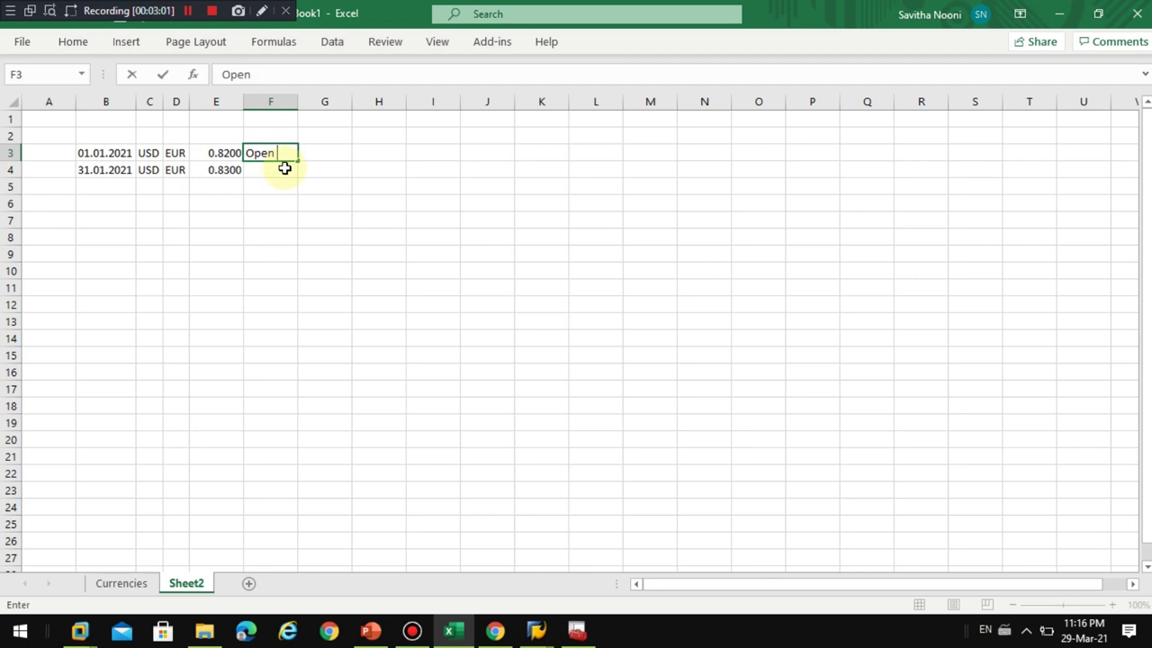
{"action": "type", "text": " Rate"}
{"action": "key", "text": "Return"}
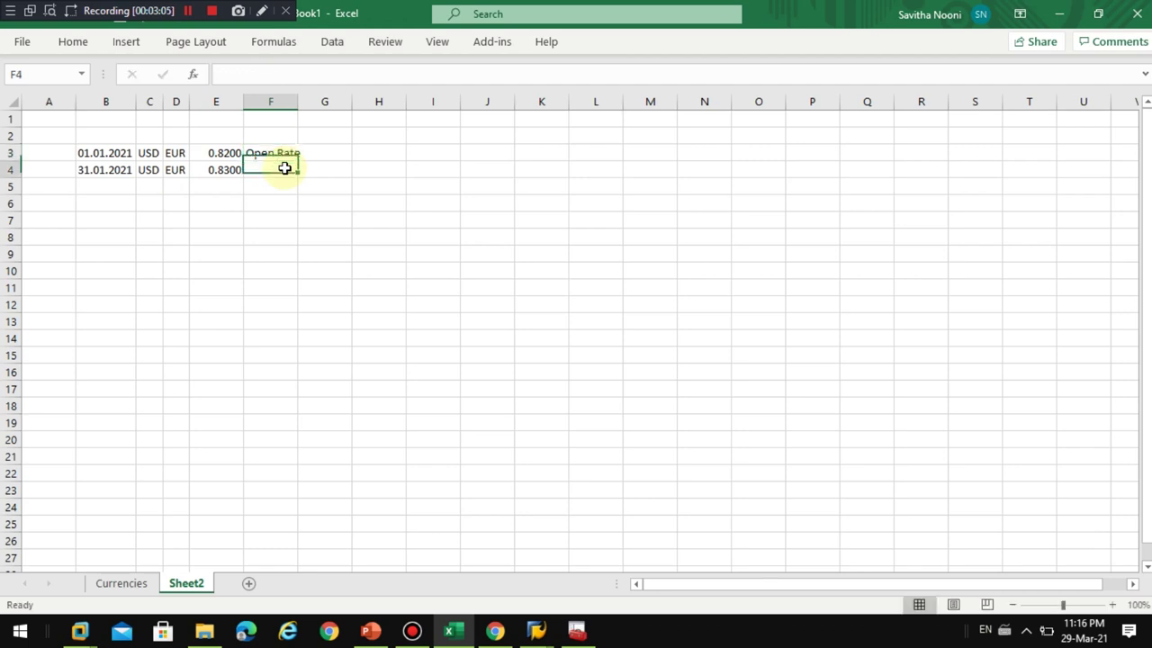
{"action": "type", "text": "Closing"}
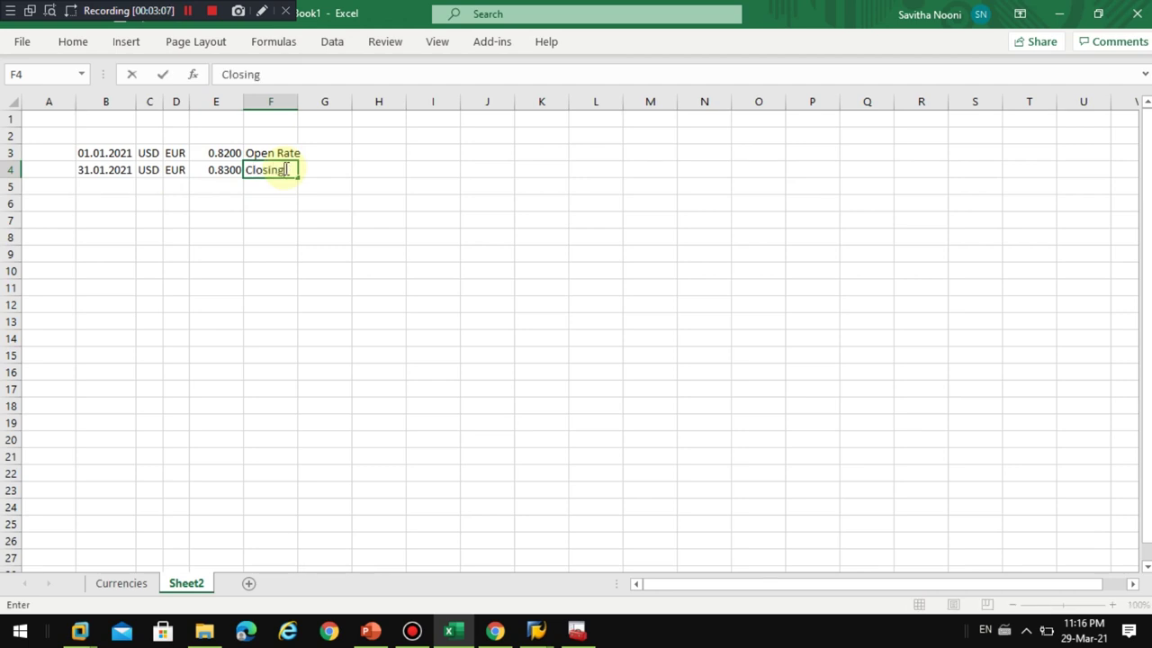
{"action": "type", "text": " Rate"}
{"action": "key", "text": "Return"}
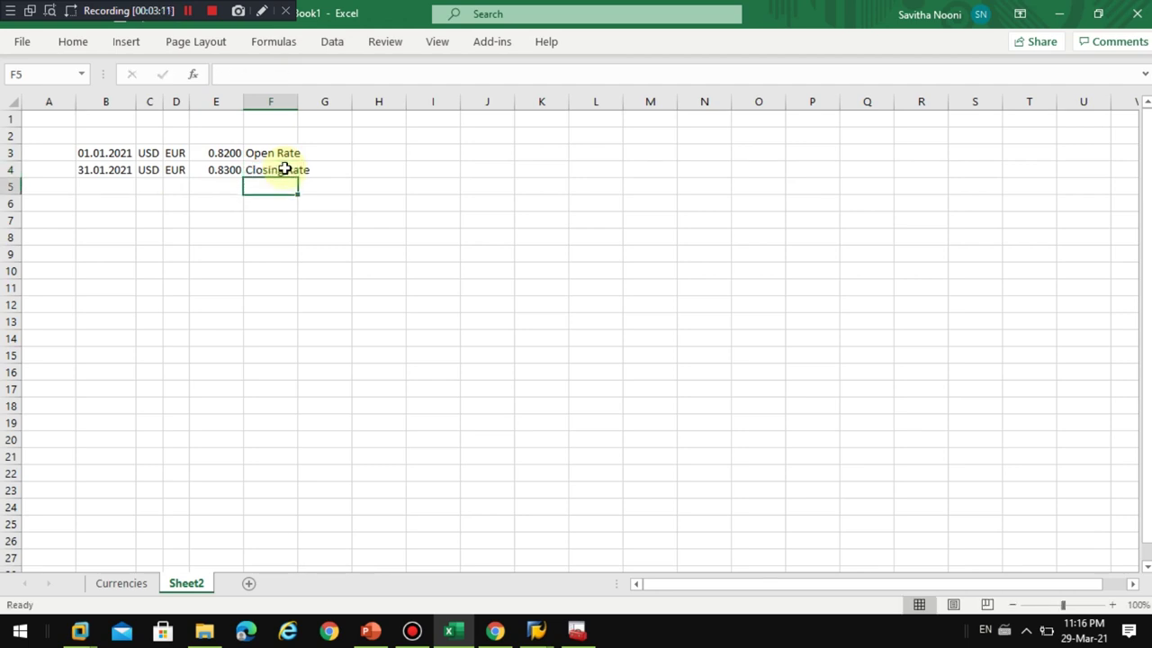
Copy the 31.01.2021 date into B5 and change it to 01.02.2021.
{"action": "key", "text": "Up"}
{"action": "key", "text": "Left"}
{"action": "key", "text": "Left"}
{"action": "key", "text": "Left"}
{"action": "key", "text": "Left"}
{"action": "key", "text": "Down"}
{"action": "key", "text": "Up"}
{"action": "key", "text": "ctrl+c"}
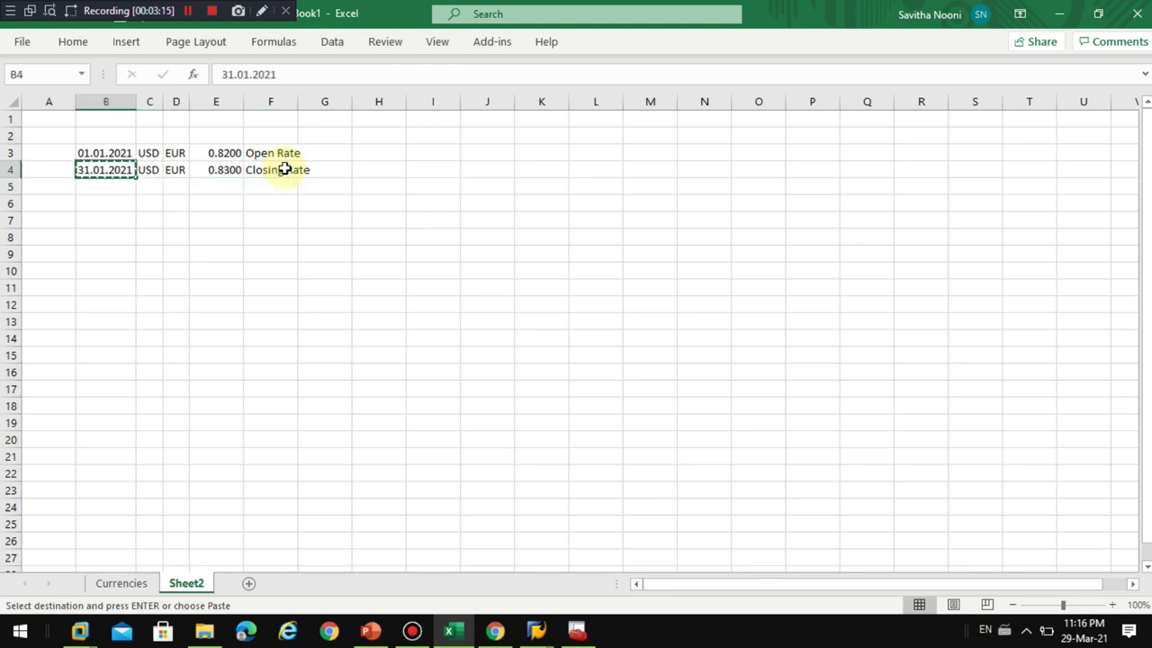
{"action": "key", "text": "Down"}
{"action": "key", "text": "Return"}
{"action": "key", "text": "F2"}
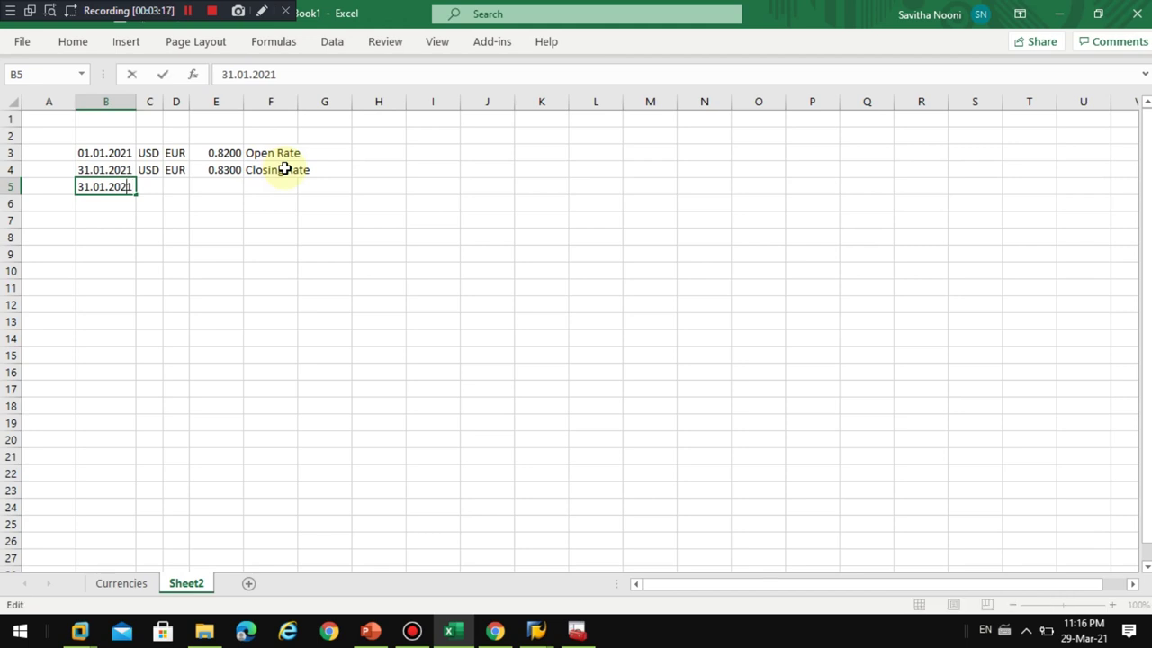
{"action": "key", "text": "Left"}
{"action": "key", "text": "Left"}
{"action": "key", "text": "Left"}
{"action": "key", "text": "BackSpace"}
{"action": "type", "text": "2"}
{"action": "key", "text": "Home"}
{"action": "key", "text": "Delete"}
{"action": "key", "text": "Delete"}
{"action": "type", "text": "01"}
{"action": "key", "text": "Tab"}
Copy USD, EUR, 0.8300 and the Open Rate label into row 5.
{"action": "key", "text": "Up"}
{"action": "key", "text": "shift+Right"}
{"action": "key", "text": "shift+Right"}
{"action": "key", "text": "ctrl+c"}
{"action": "key", "text": "Down"}
{"action": "key", "text": "Return"}
{"action": "key", "text": "Right"}
{"action": "key", "text": "Right"}
{"action": "key", "text": "Right"}
{"action": "key", "text": "Up"}
{"action": "key", "text": "Up"}
{"action": "key", "text": "ctrl+c"}
{"action": "key", "text": "Down"}
{"action": "key", "text": "Down"}
{"action": "key", "text": "Return"}
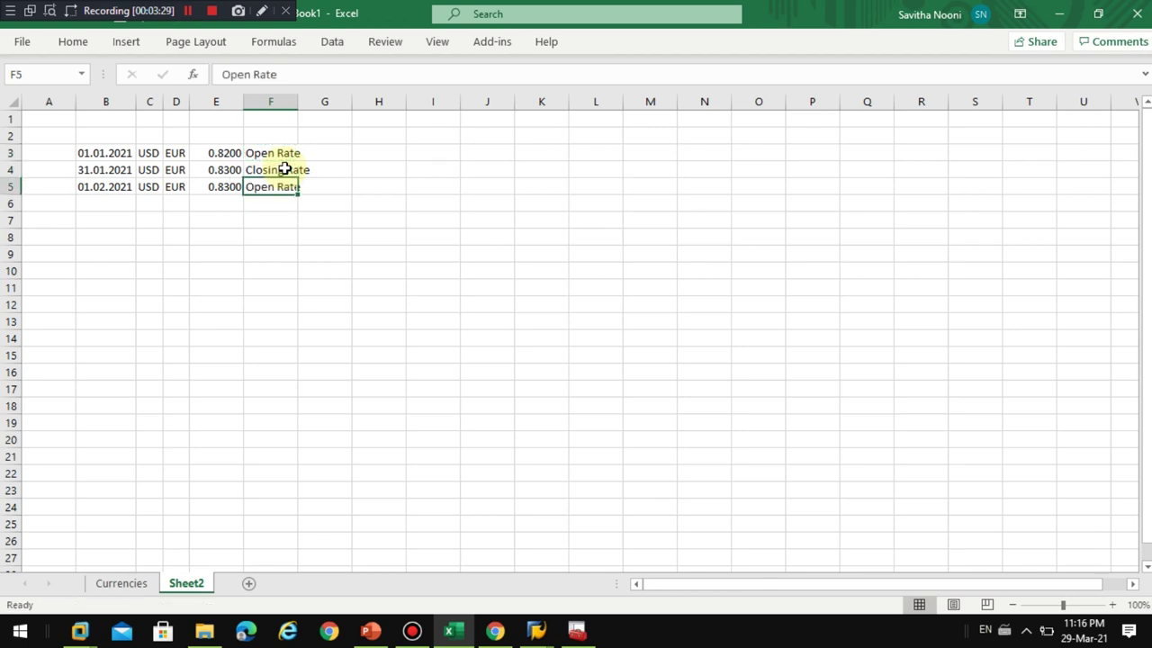
Auto-fit all columns, inspect the first rate rows and zoom in on the table.
{"action": "left_click", "coordinate": [15, 103]}
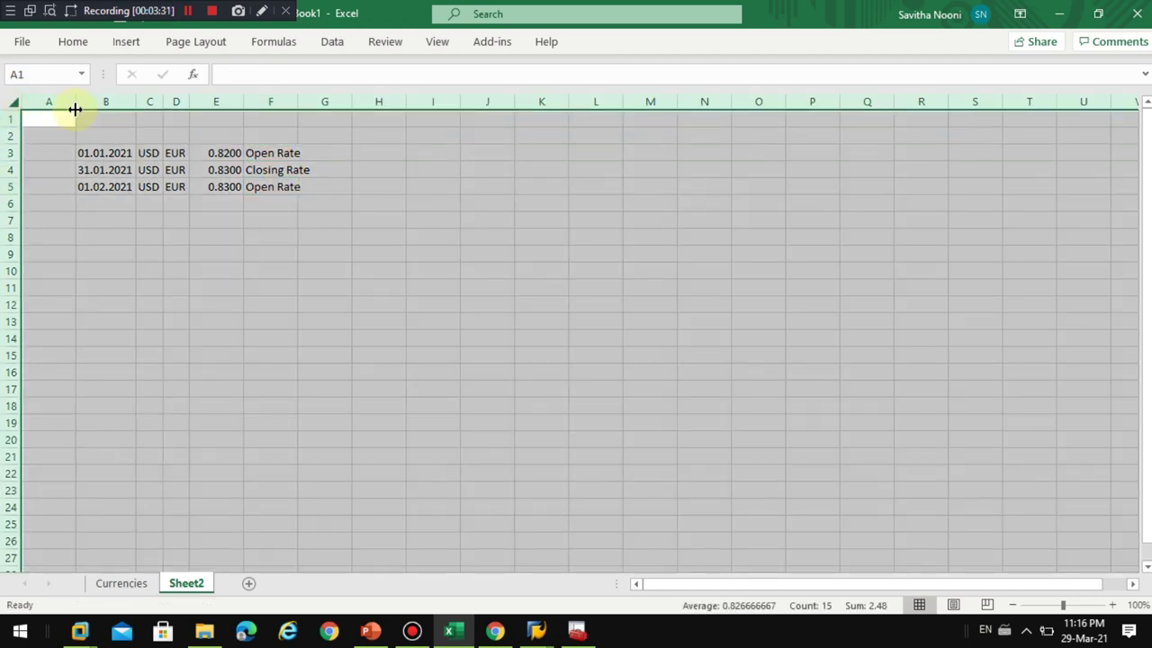
{"action": "double_click", "coordinate": [78, 103]}
{"action": "left_click", "coordinate": [214, 186]}
{"action": "left_click", "coordinate": [314, 157]}
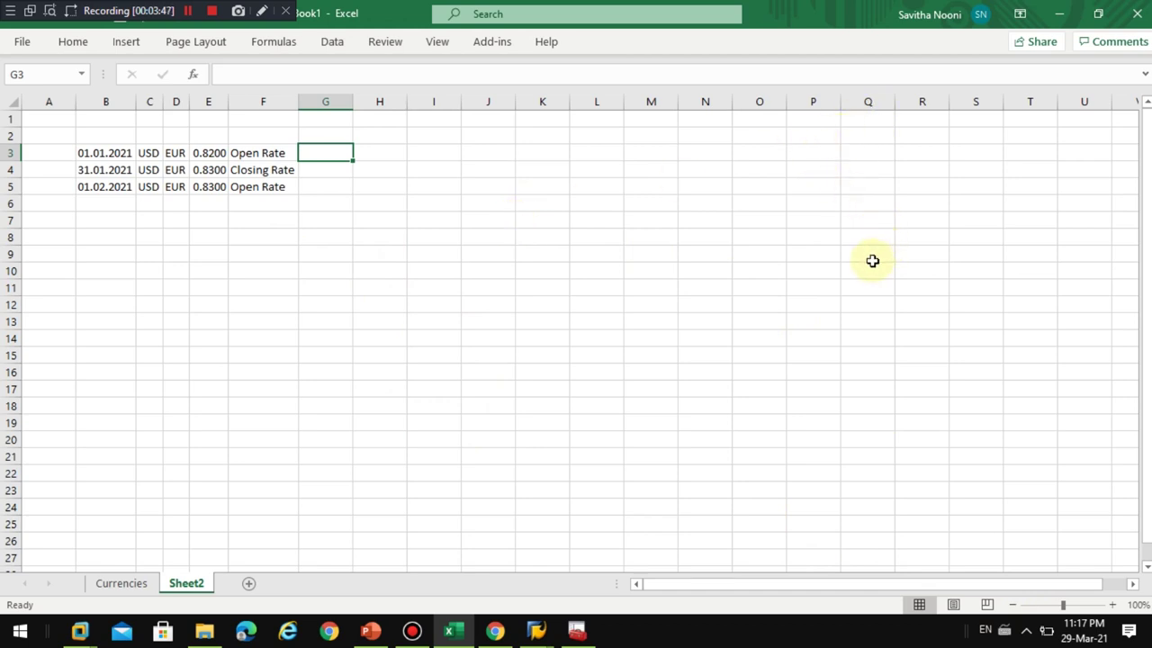
{"action": "left_click_drag", "start_coordinate": [102, 153], "coordinate": [255, 164]}
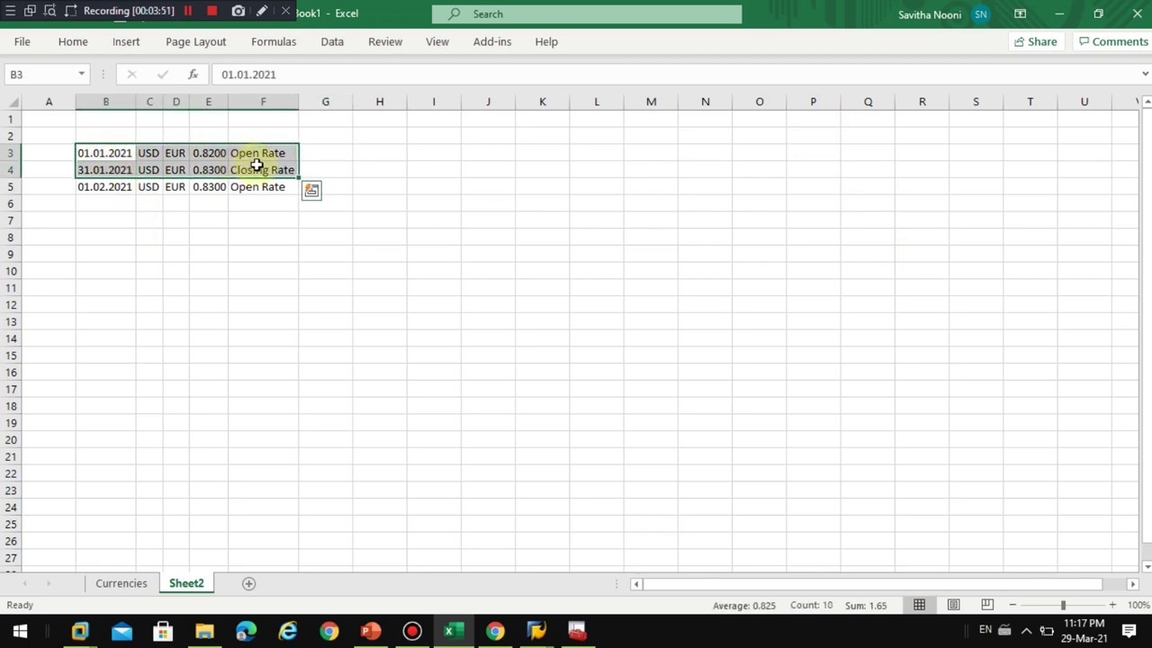
{"action": "left_click", "coordinate": [327, 157]}
{"action": "left_click", "coordinate": [326, 171]}
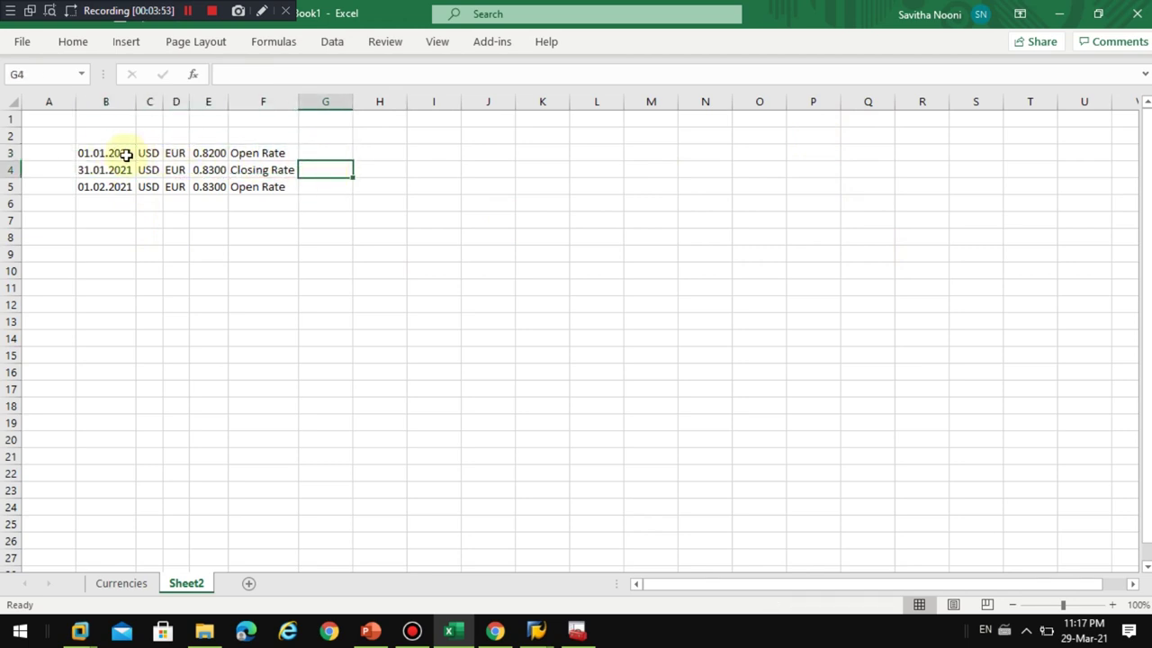
{"action": "left_click_drag", "start_coordinate": [106, 153], "coordinate": [239, 153]}
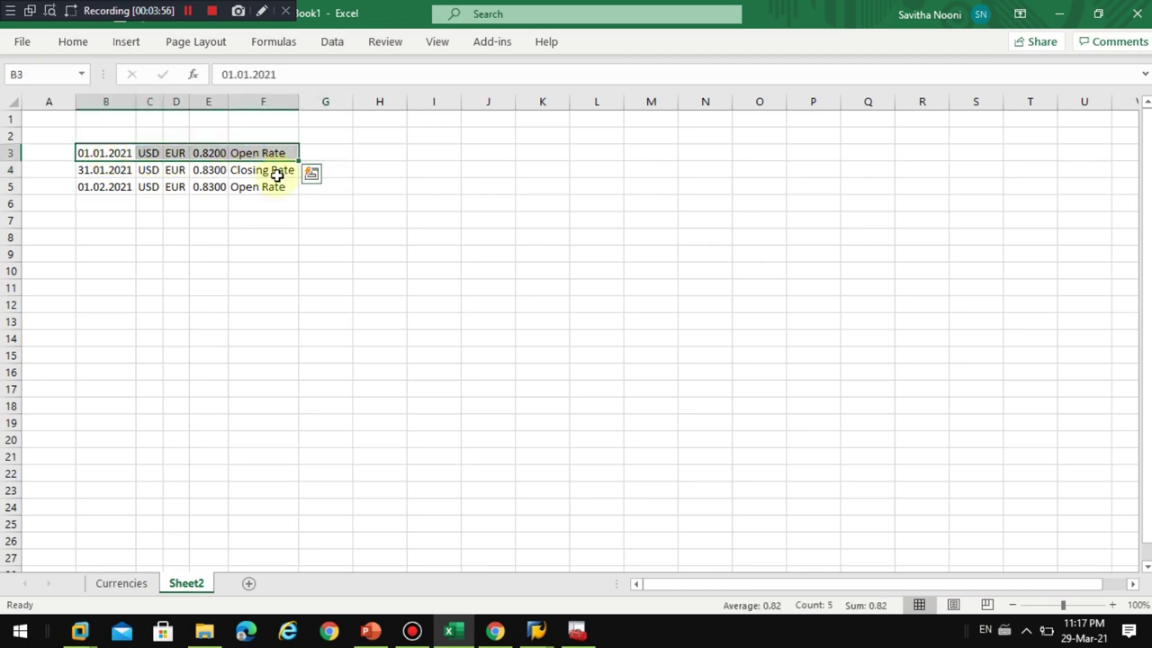
{"action": "left_click", "coordinate": [1113, 606]}
{"action": "left_click", "coordinate": [1113, 606]}
Re-fit every column width and check the closing rate in E4.
{"action": "left_click", "coordinate": [19, 104]}
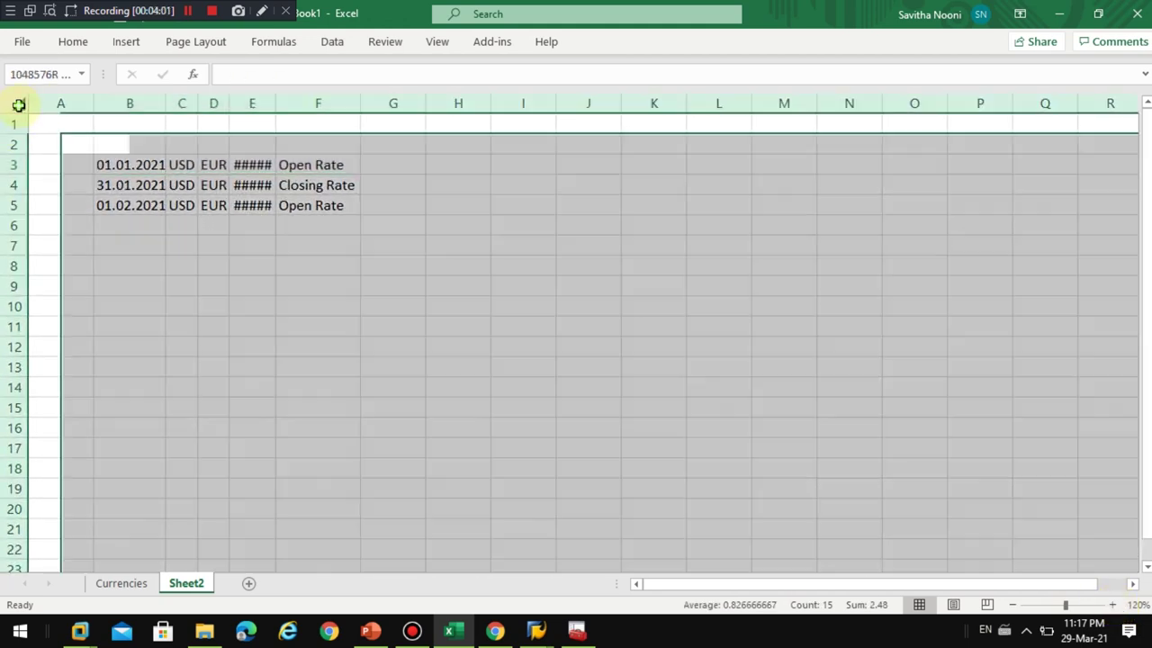
{"action": "double_click", "coordinate": [94, 105]}
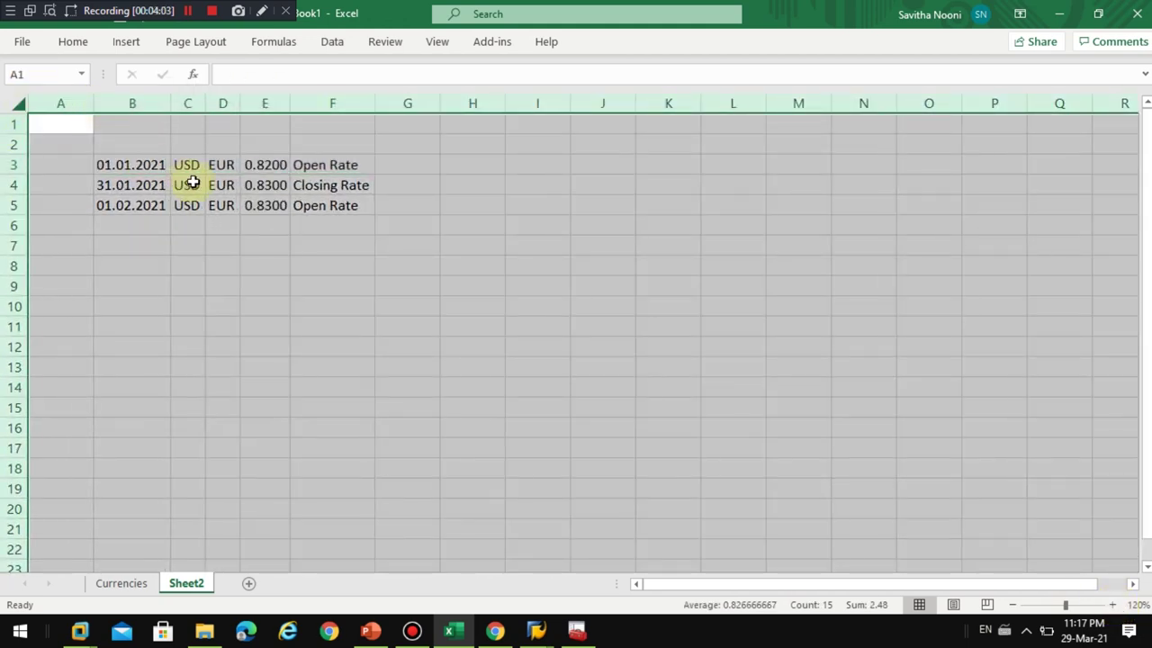
{"action": "left_click", "coordinate": [149, 185]}
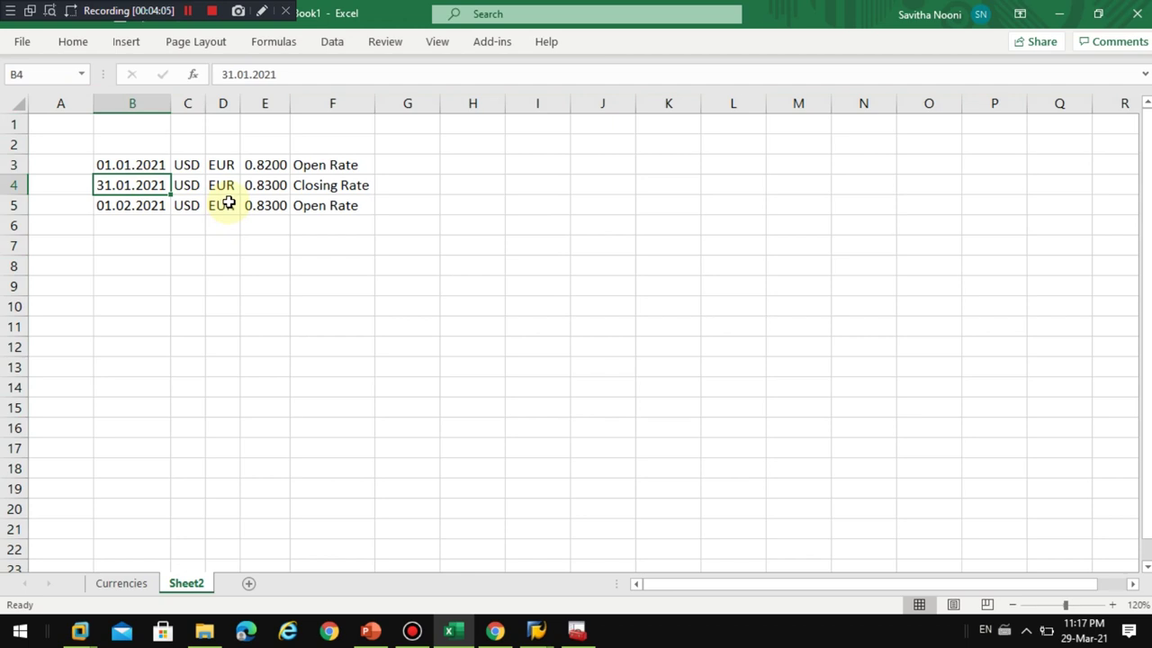
{"action": "left_click", "coordinate": [270, 185]}
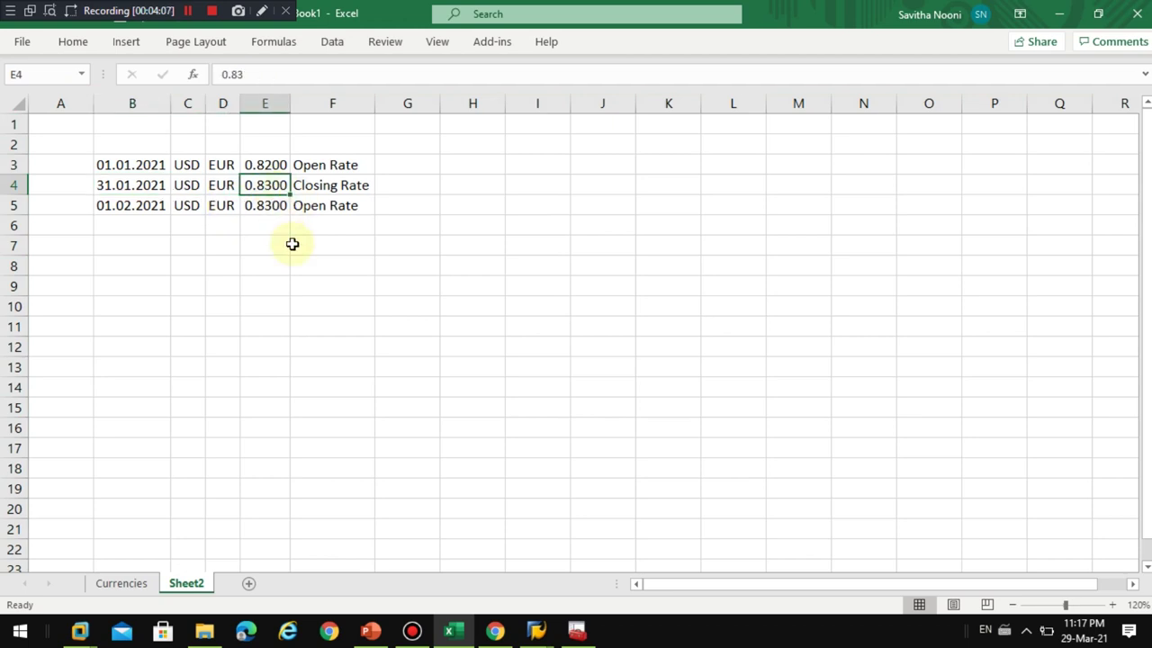
{"action": "left_click", "coordinate": [396, 187]}
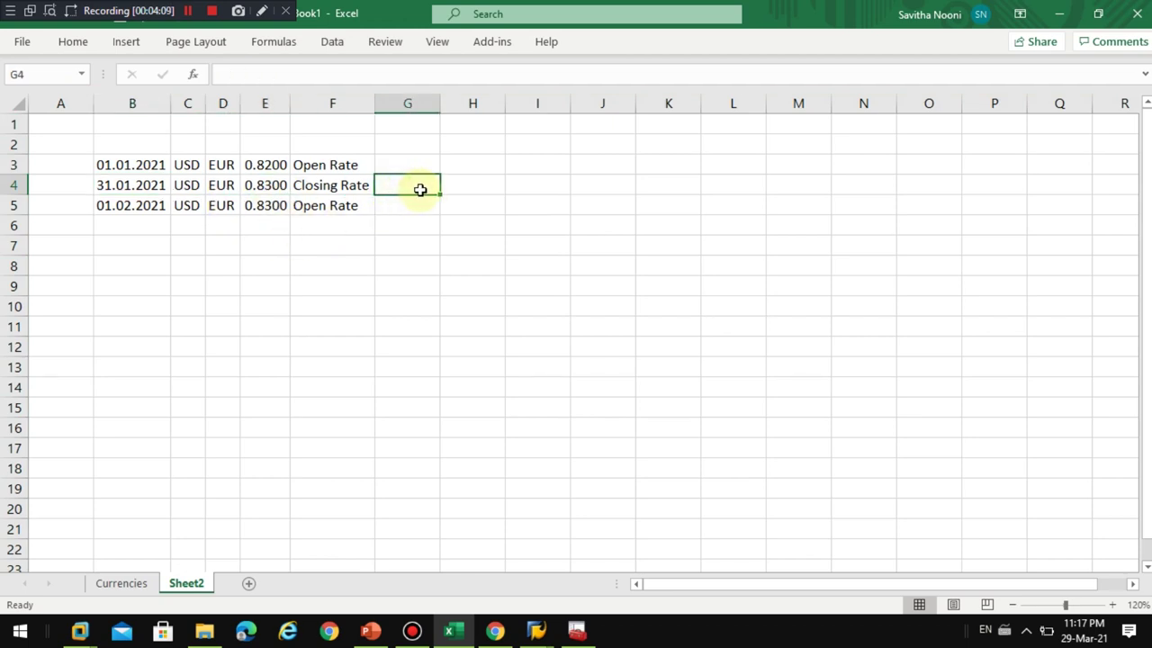
Enter the formula =E3-E4 in G4, showing -0.0100.
{"action": "type", "text": "="}
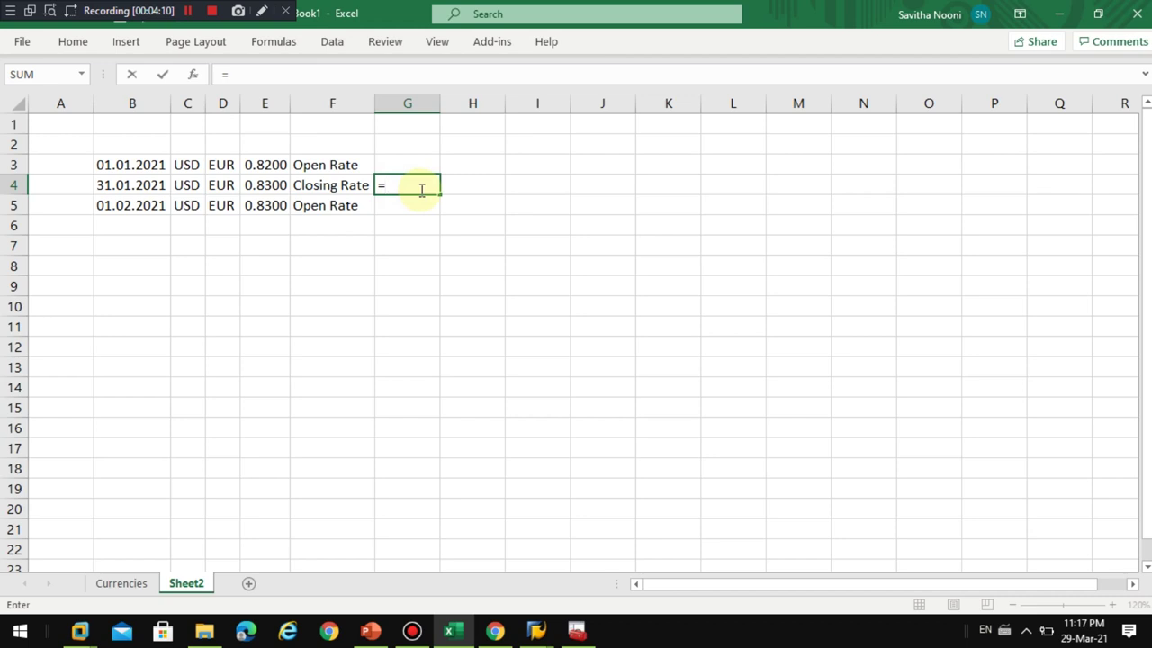
{"action": "left_click", "coordinate": [279, 166]}
{"action": "type", "text": "-"}
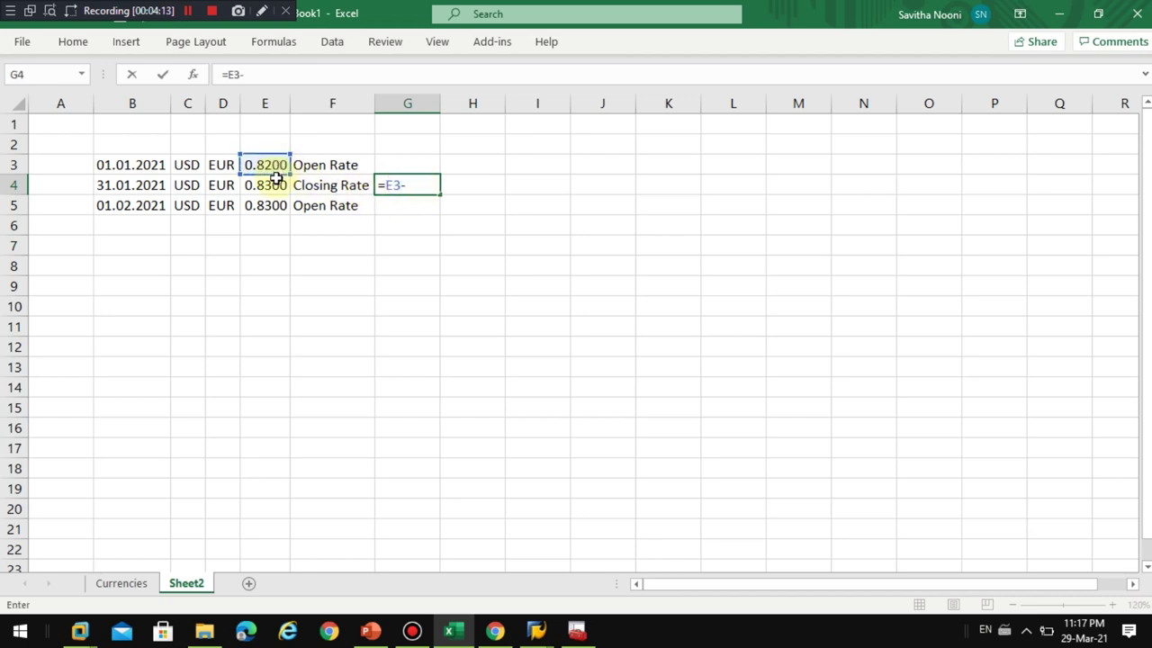
{"action": "left_click", "coordinate": [275, 186]}
{"action": "key", "text": "Return"}
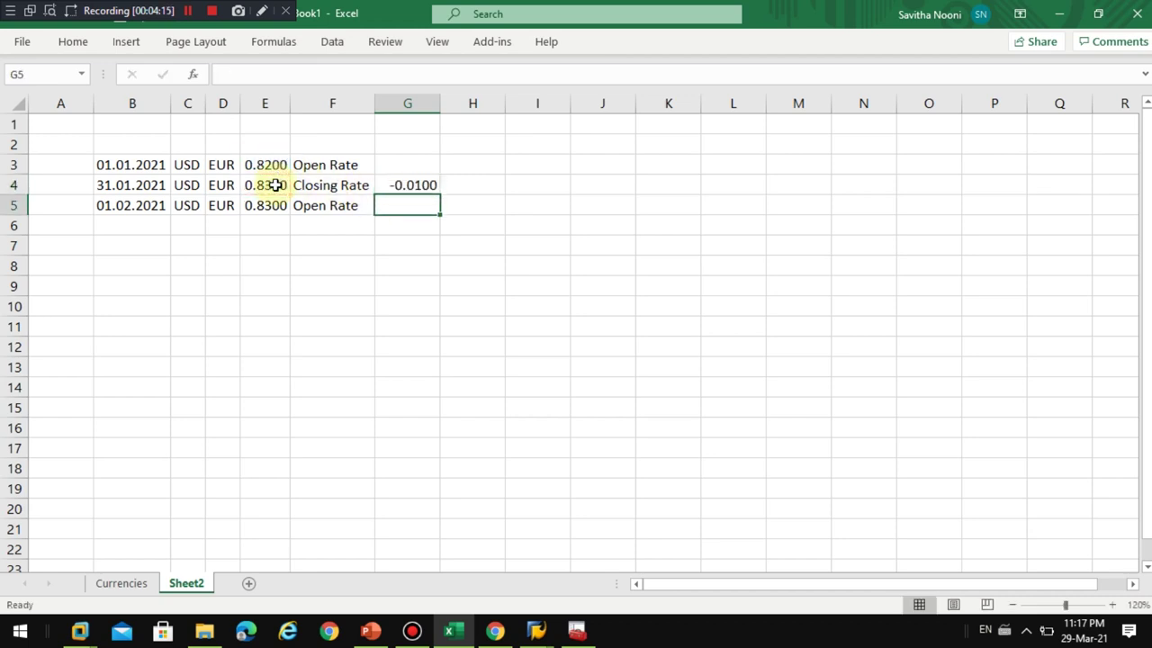
{"action": "left_click", "coordinate": [404, 185]}
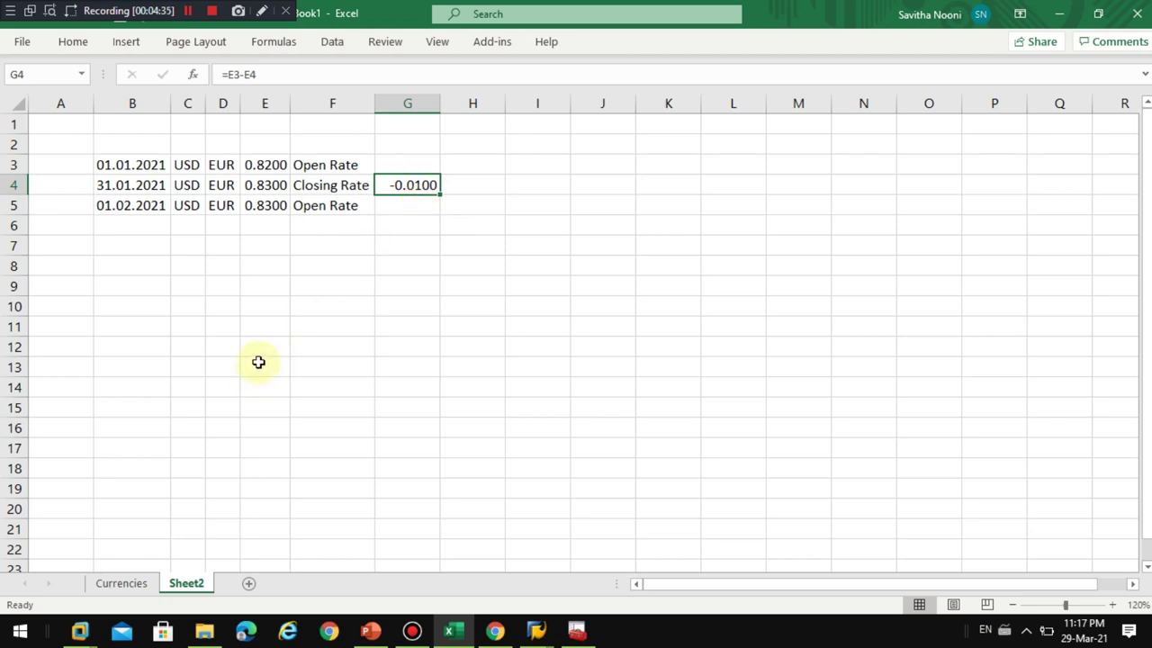
Insert an empty column before column B so the dates move to column C.
{"action": "left_click", "coordinate": [126, 105]}
{"action": "right_click", "coordinate": [147, 244]}
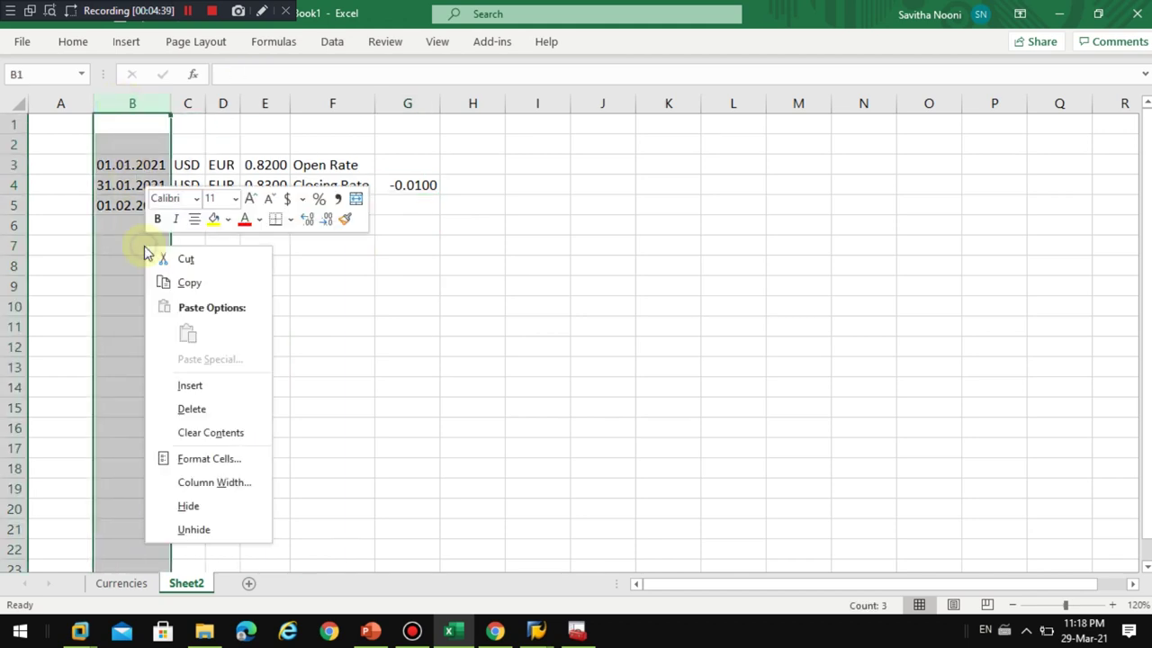
{"action": "left_click", "coordinate": [184, 383]}
{"action": "left_click", "coordinate": [134, 162]}
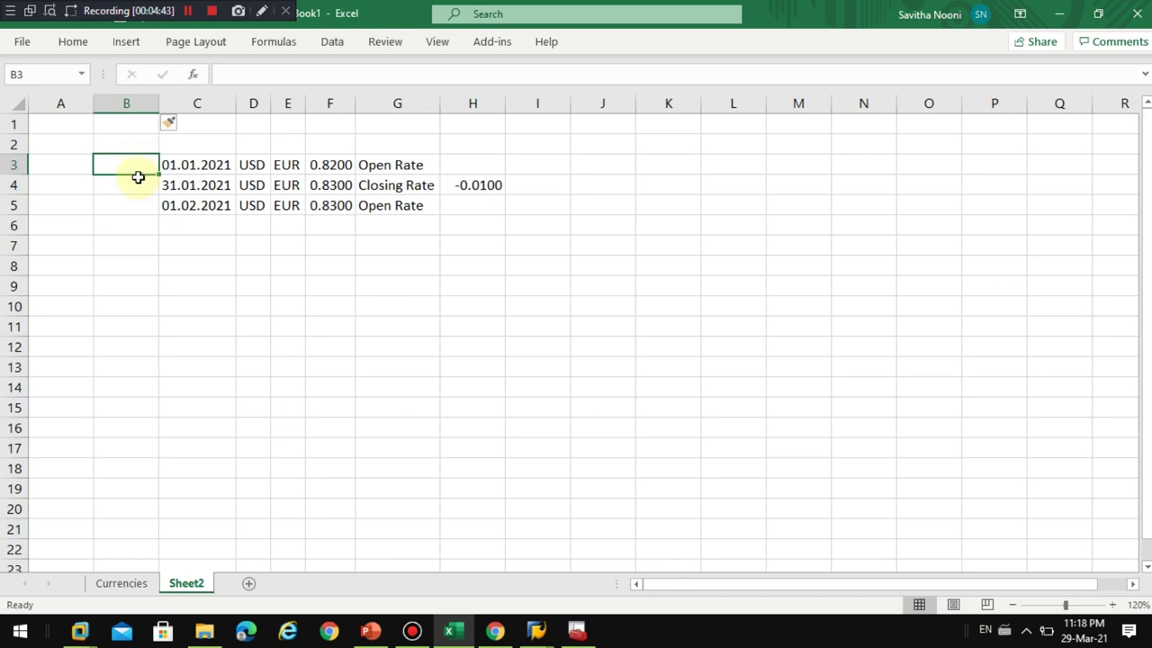
{"action": "left_click", "coordinate": [139, 185]}
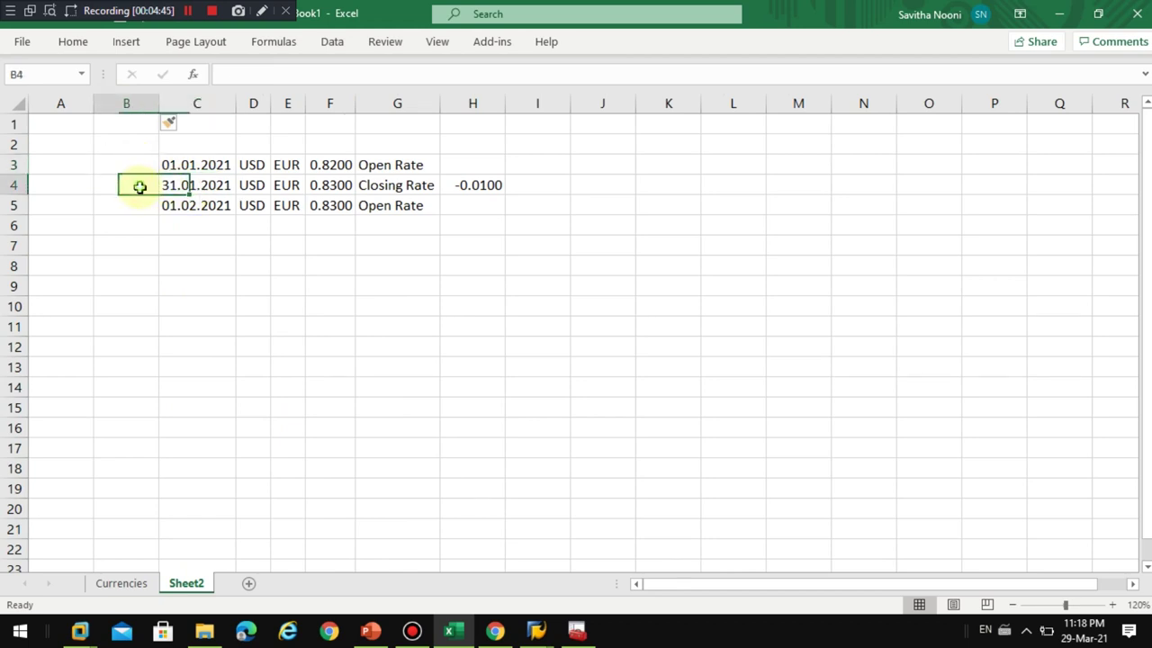
{"action": "left_click", "coordinate": [206, 187]}
Type the headers Date, From, To and Rate into C2:F2.
{"action": "left_click", "coordinate": [200, 142]}
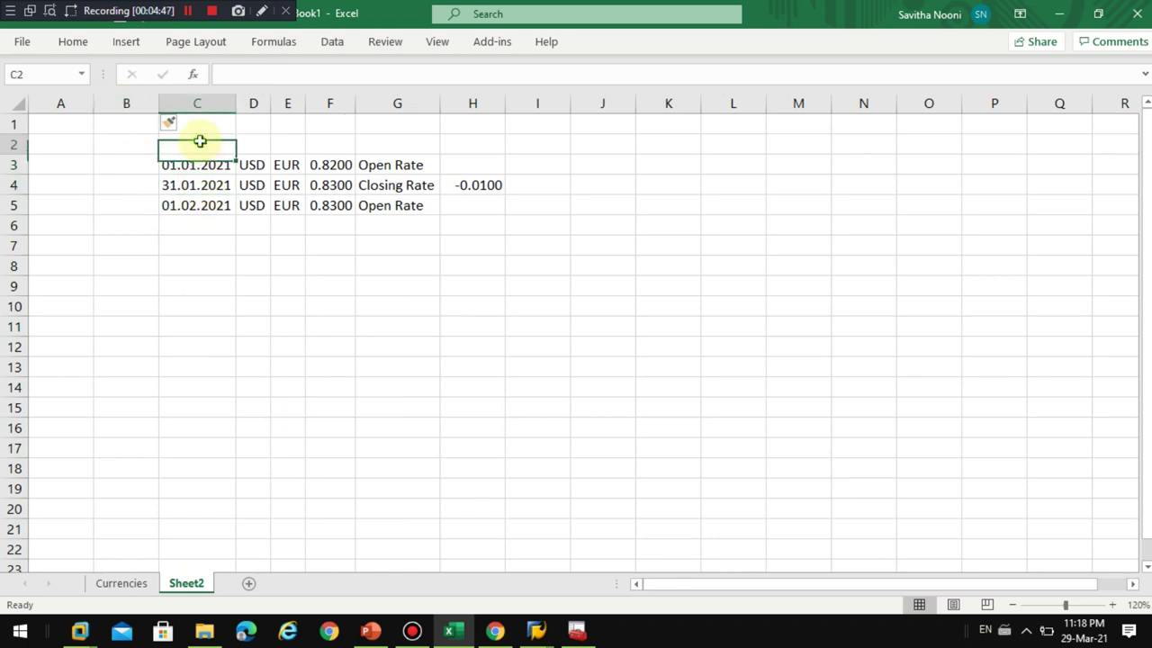
{"action": "type", "text": "D"}
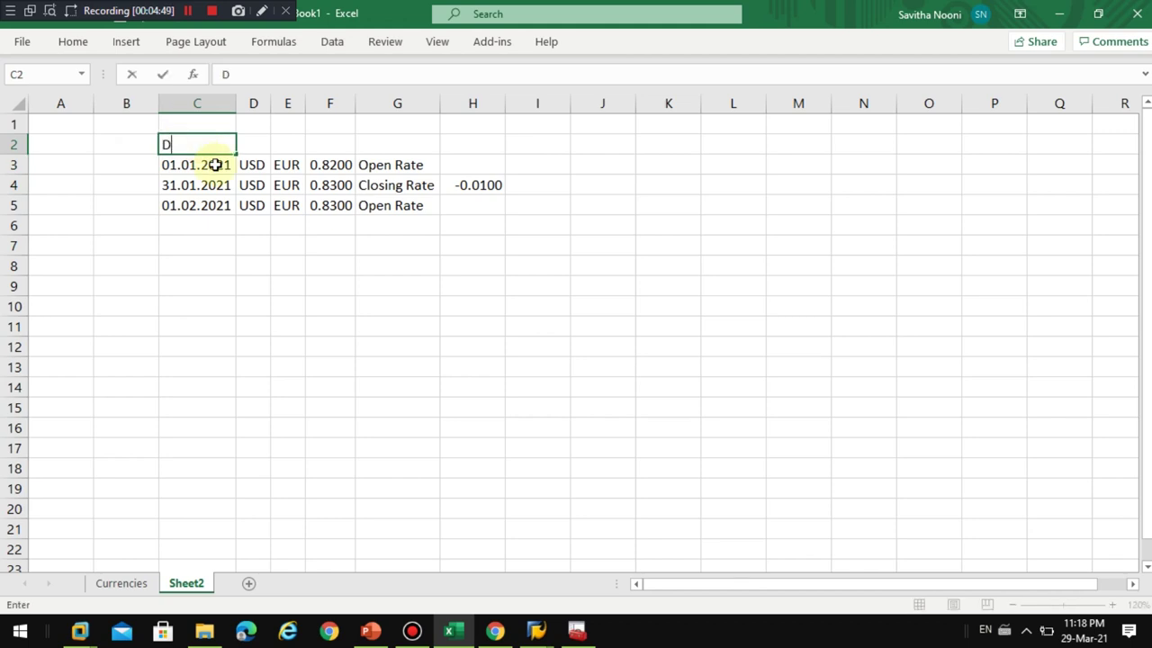
{"action": "type", "text": "ate"}
{"action": "key", "text": "Tab"}
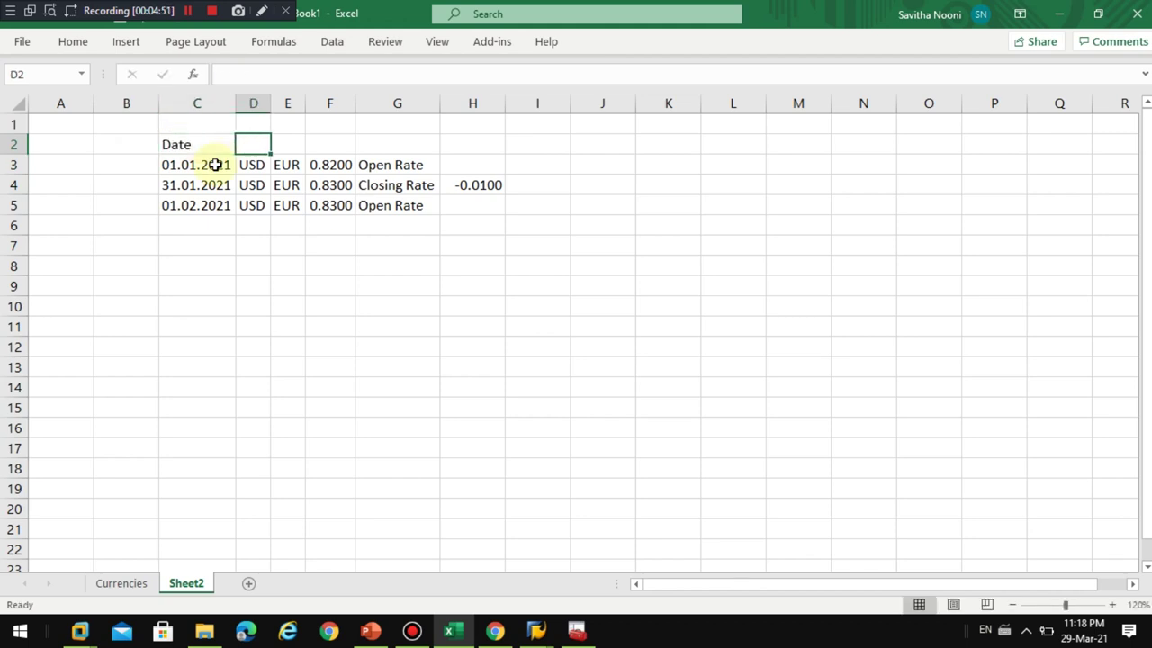
{"action": "type", "text": "From"}
{"action": "key", "text": "Tab"}
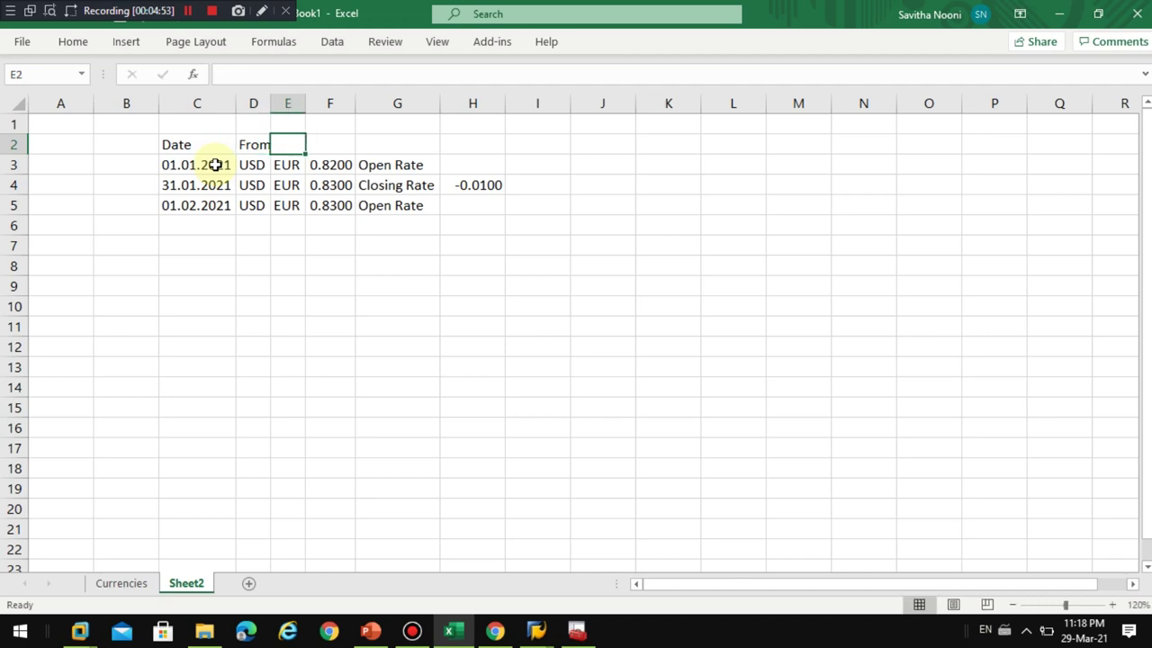
{"action": "type", "text": "To"}
{"action": "key", "text": "Tab"}
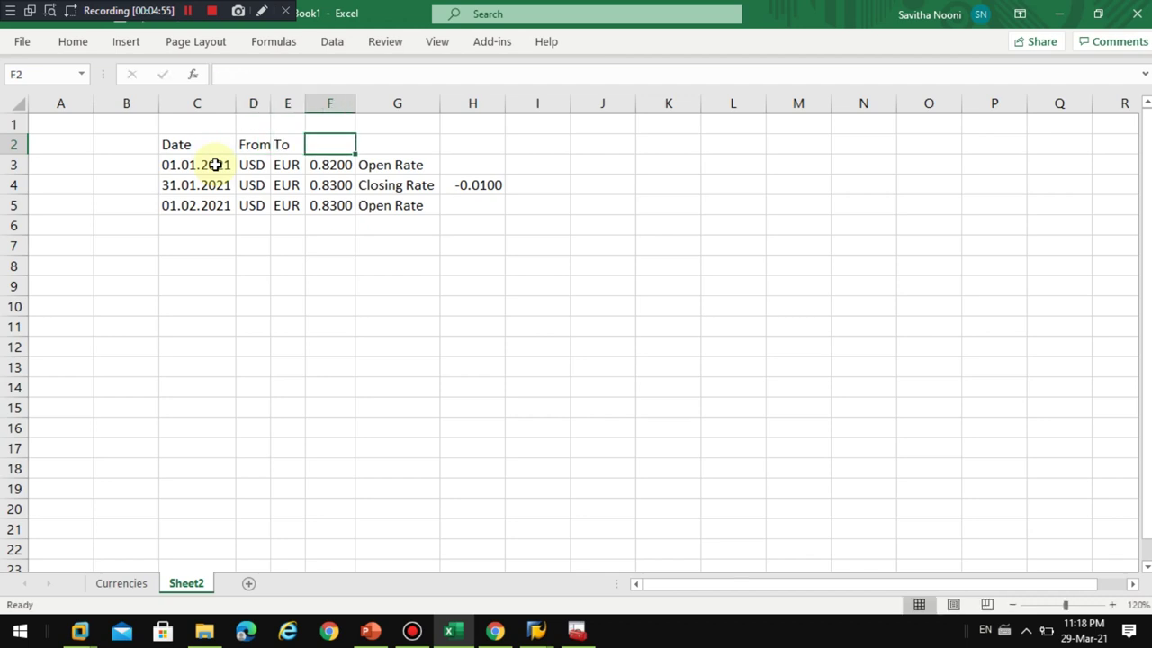
{"action": "type", "text": "Rate"}
{"action": "key", "text": "Tab"}
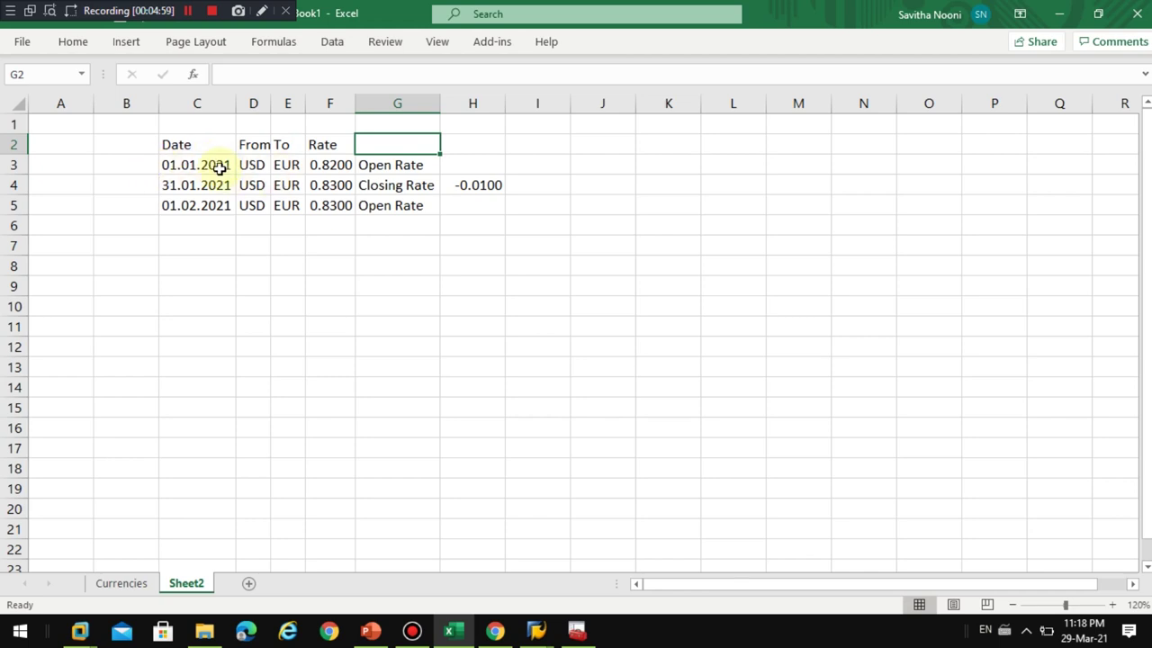
Review the dates in column C and the Open/Closing Rate labels in column G.
{"action": "left_click", "coordinate": [171, 166]}
{"action": "left_click", "coordinate": [142, 144]}
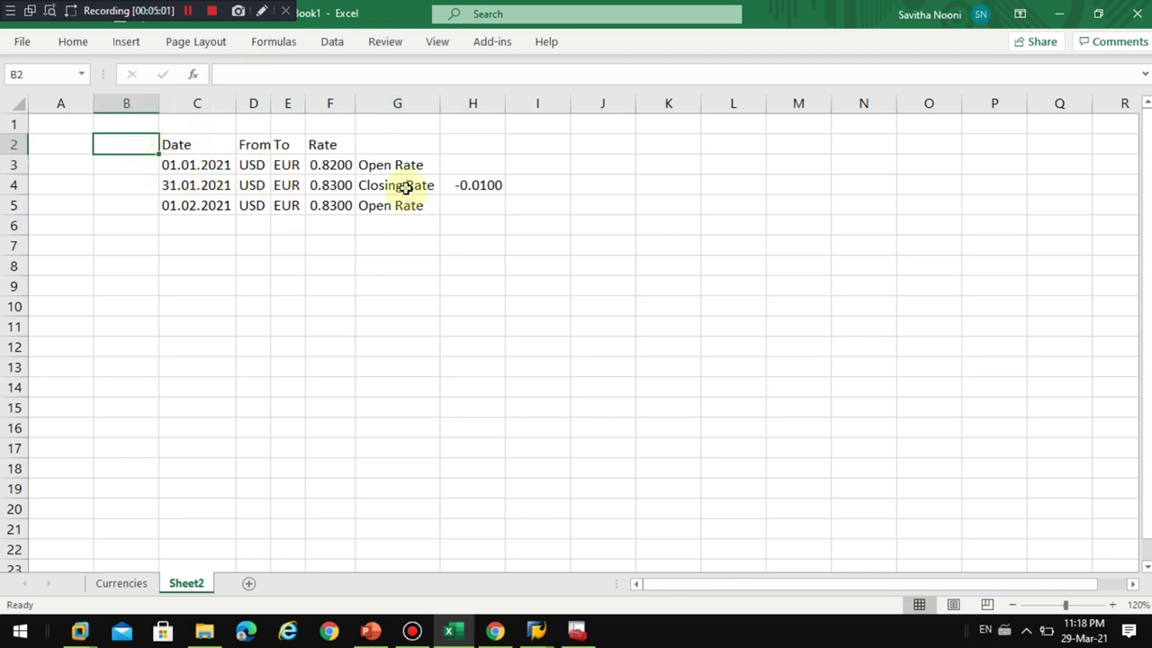
{"action": "left_click", "coordinate": [404, 188]}
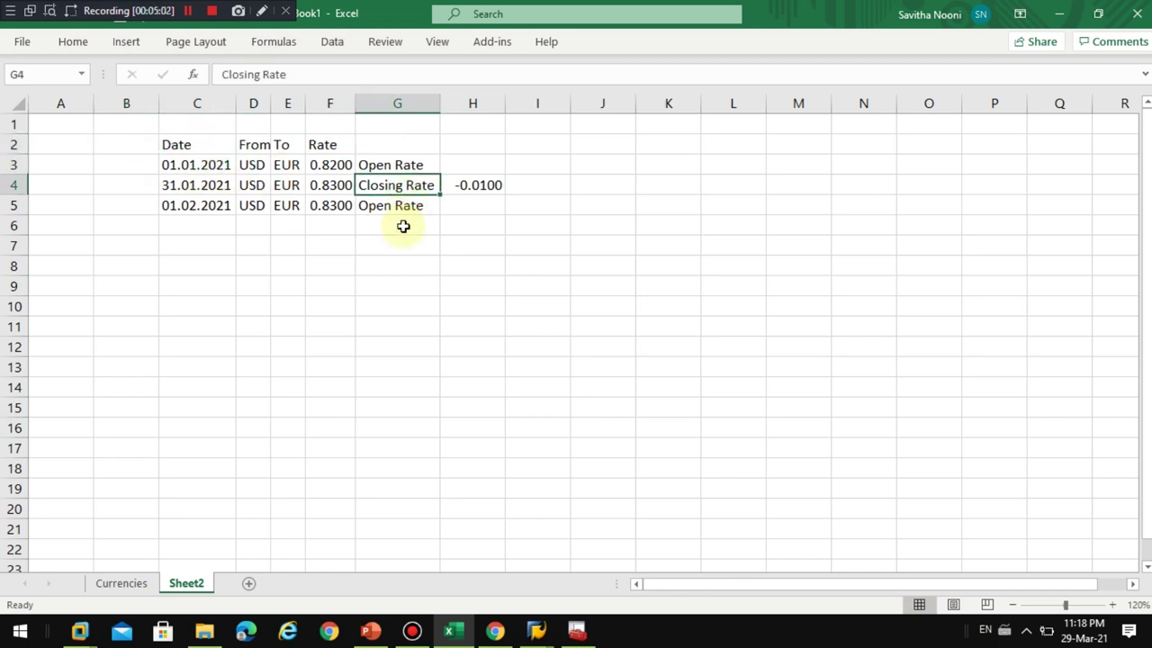
{"action": "left_click", "coordinate": [373, 170]}
{"action": "left_click", "coordinate": [374, 185]}
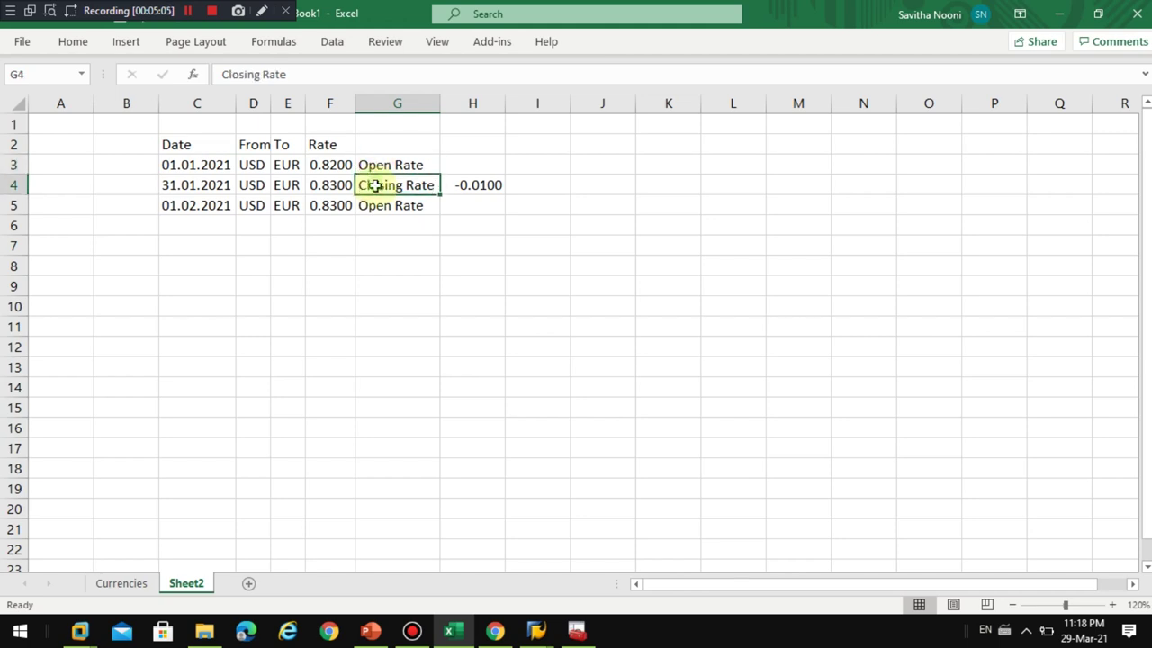
{"action": "left_click", "coordinate": [376, 207]}
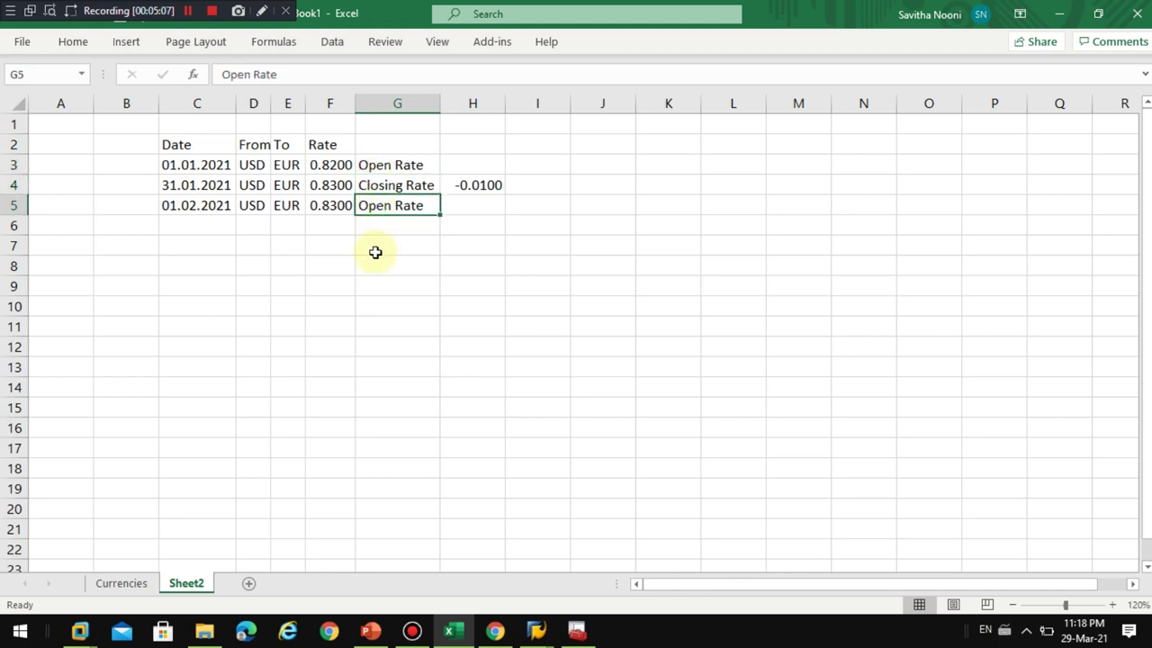
{"action": "left_click", "coordinate": [189, 206]}
Enter the header ExchType in B2 and exchange type M in B3.
{"action": "left_click", "coordinate": [134, 147]}
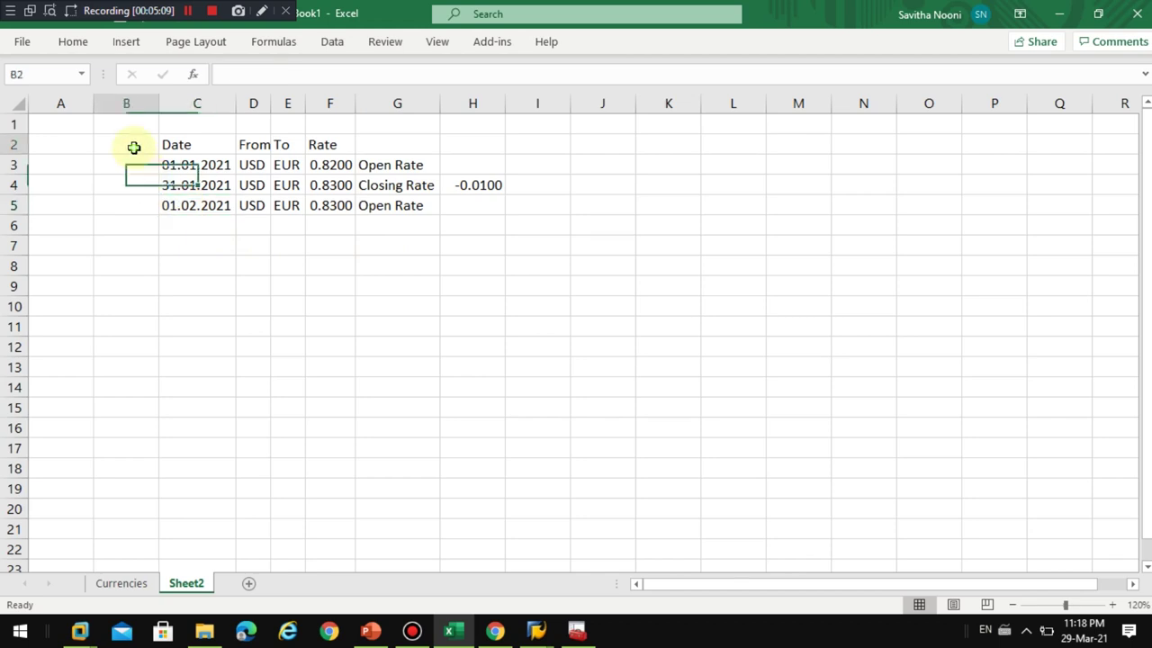
{"action": "type", "text": "E"}
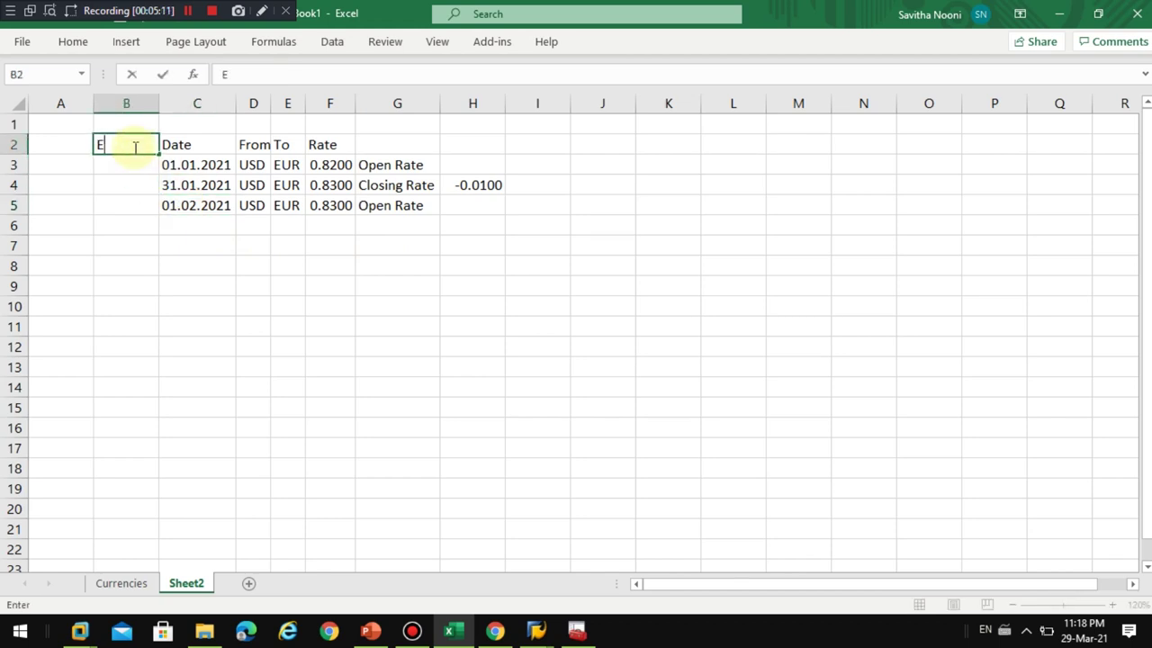
{"action": "type", "text": "xchType"}
{"action": "key", "text": "Return"}
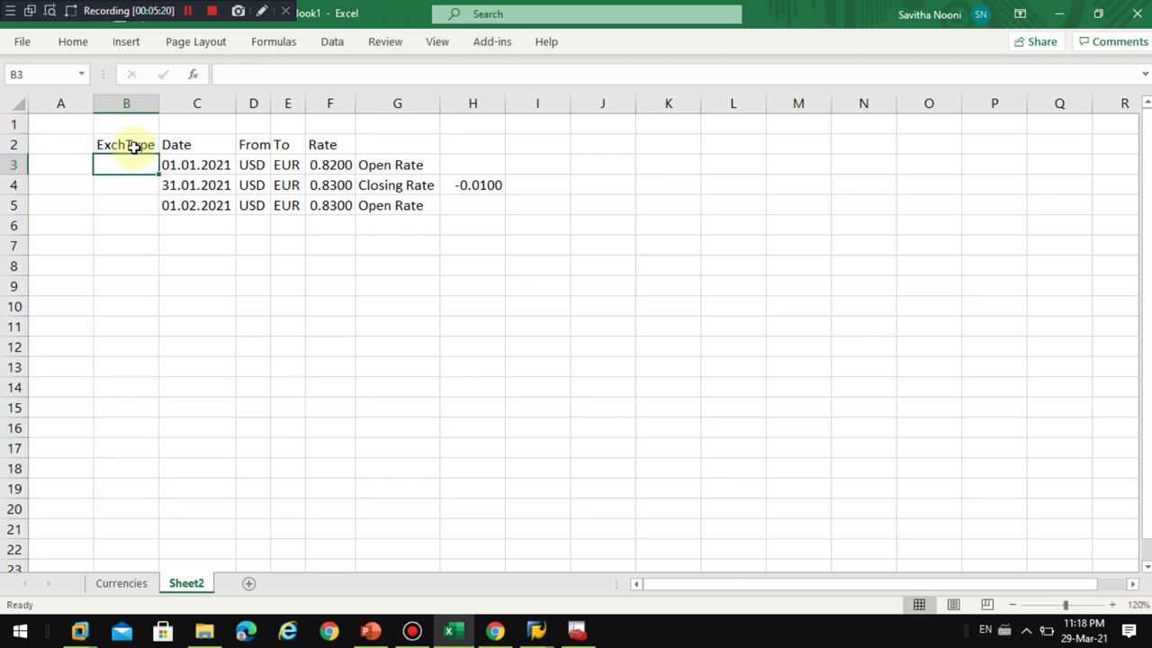
{"action": "type", "text": "M"}
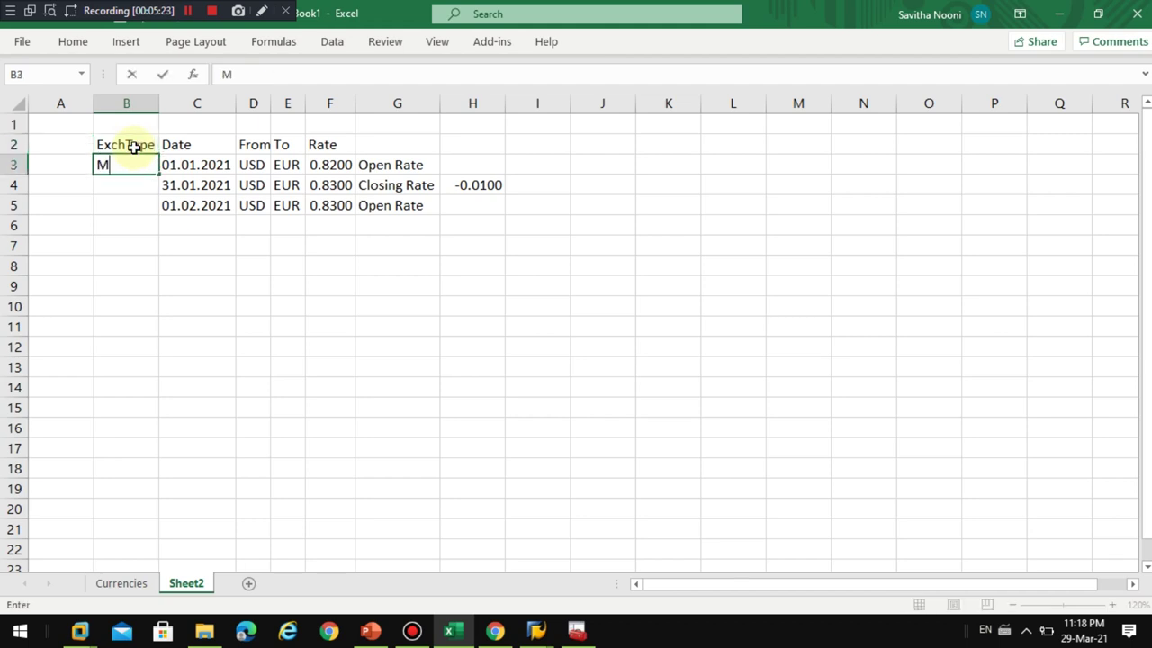
{"action": "key", "text": "Return"}
{"action": "key", "text": "Up"}
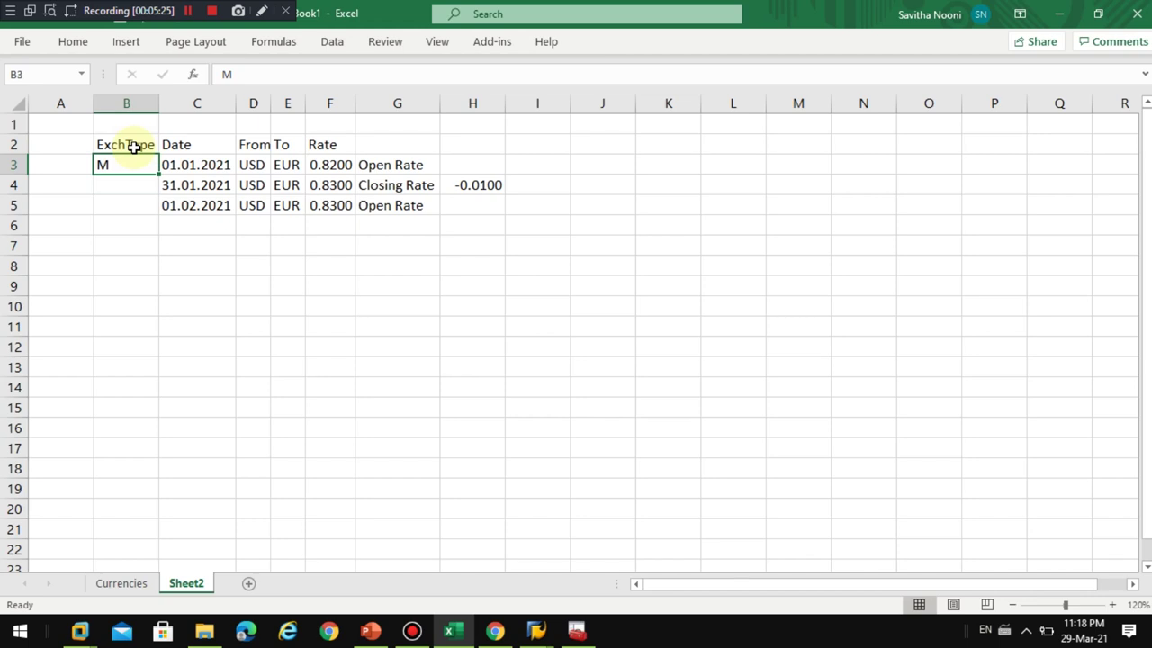
Enter M in B5 for the second open-rate row, leaving B4 empty.
{"action": "left_click", "coordinate": [120, 201]}
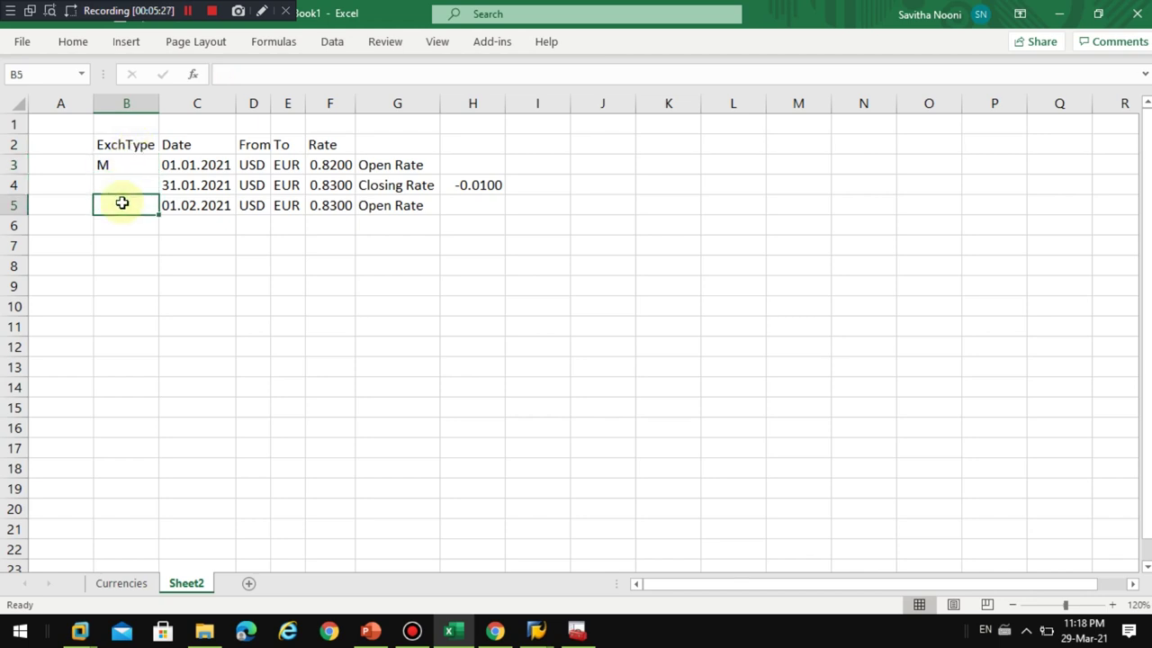
{"action": "type", "text": "M"}
{"action": "key", "text": "Up"}
{"action": "key", "text": "Up"}
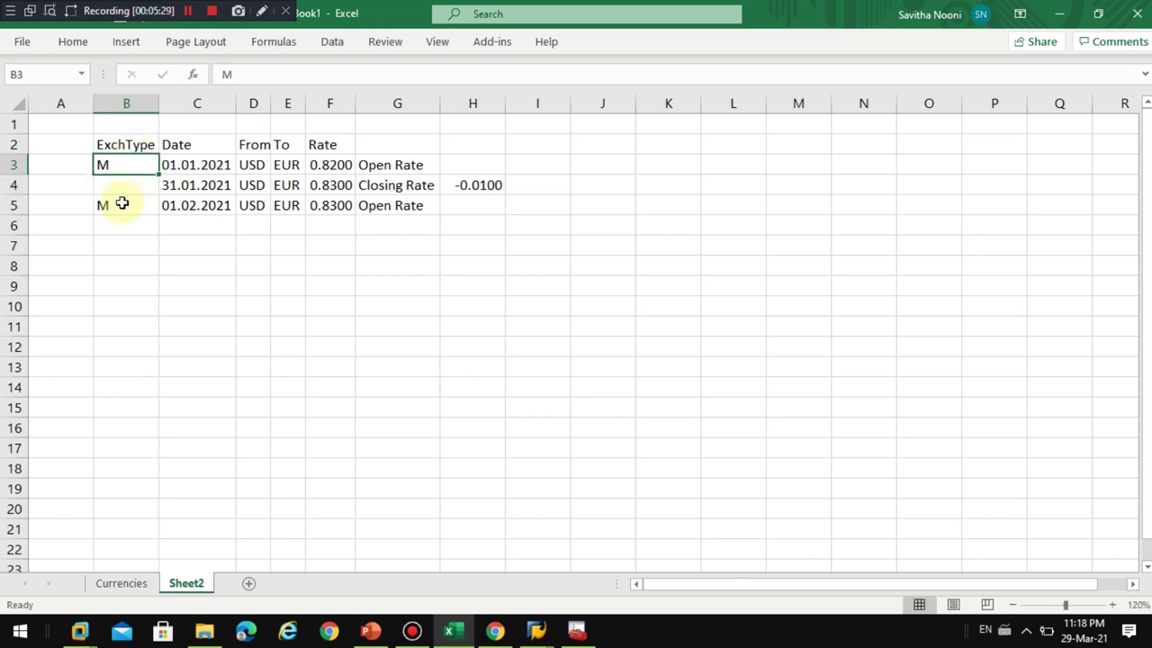
{"action": "key", "text": "Down"}
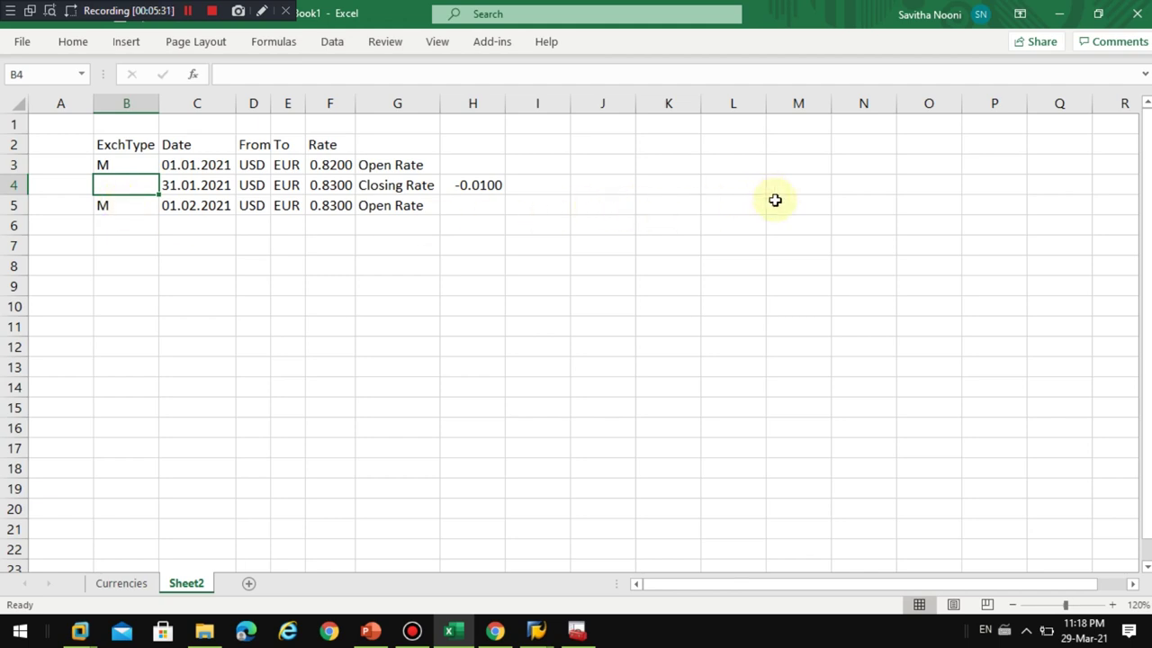
Open the SAP list of exchange rate types for the first local currency's ExRateType field.
{"action": "left_click", "coordinate": [1098, 15]}
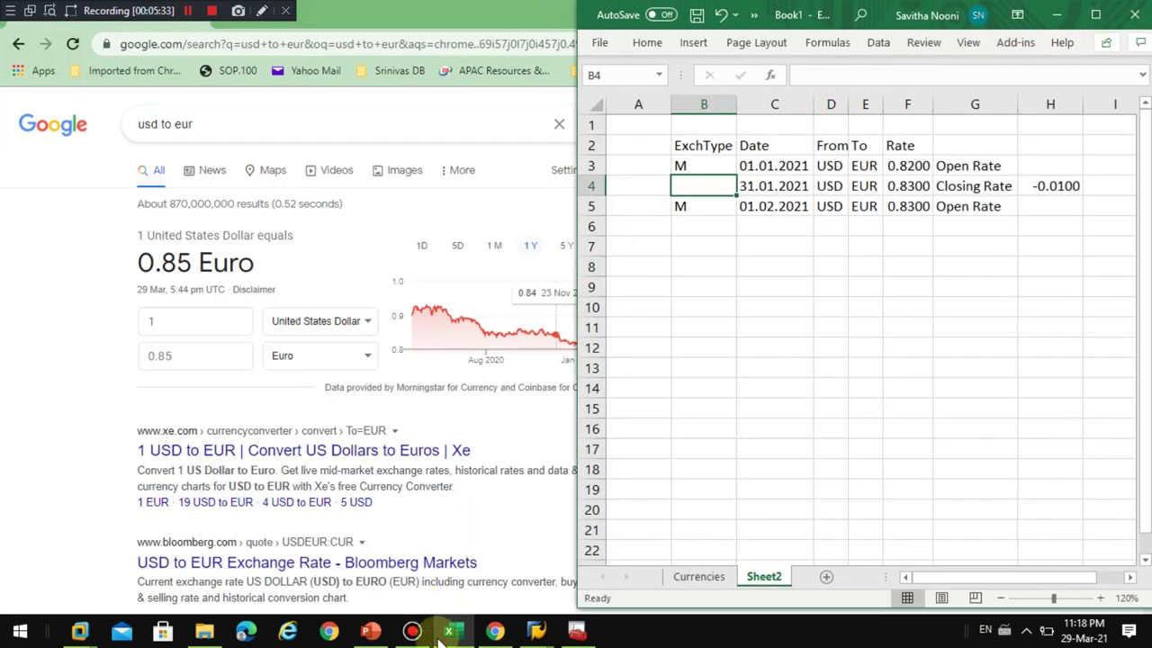
{"action": "mouse_move", "coordinate": [532, 630]}
{"action": "left_click", "coordinate": [611, 566]}
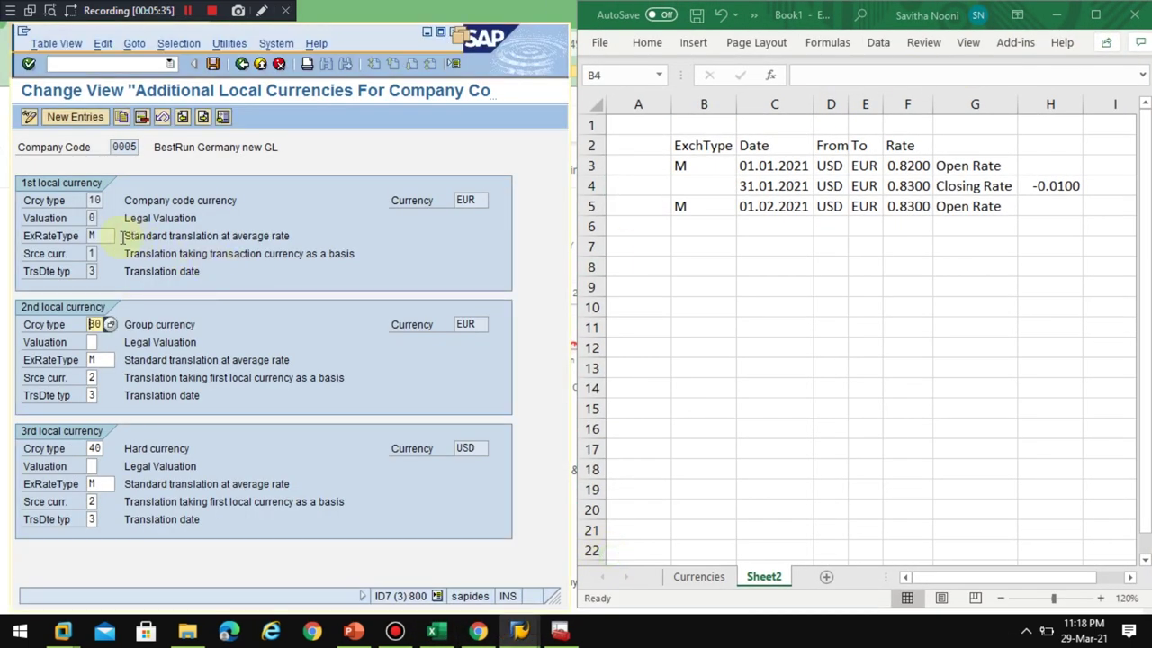
{"action": "left_click", "coordinate": [93, 236]}
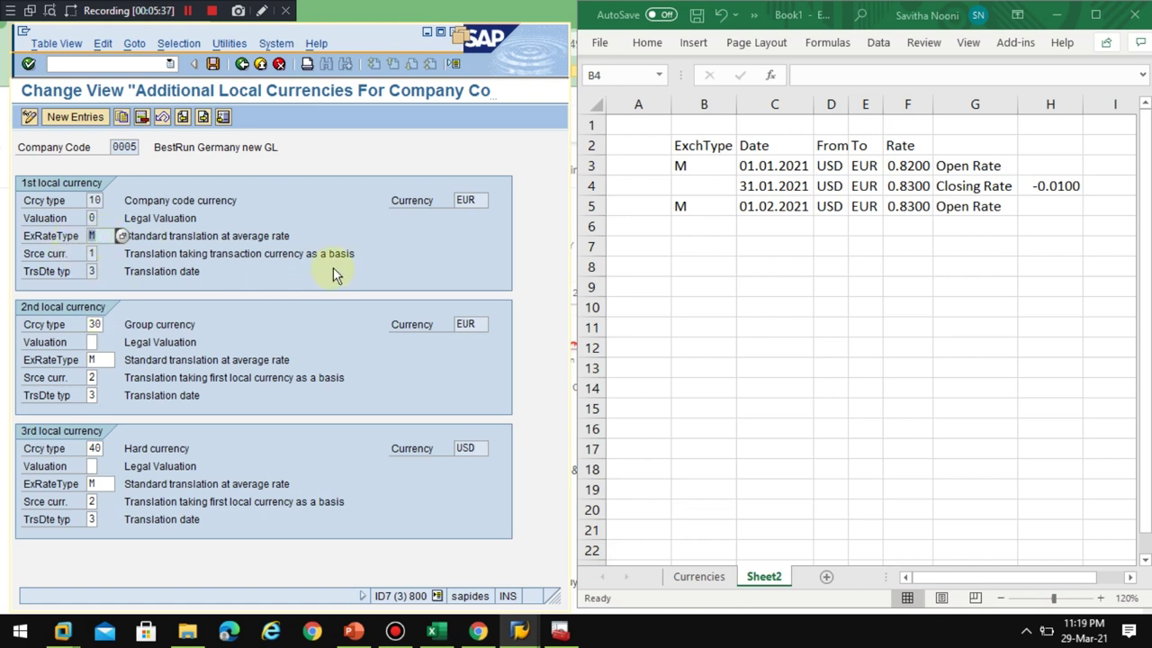
{"action": "left_click", "coordinate": [125, 238]}
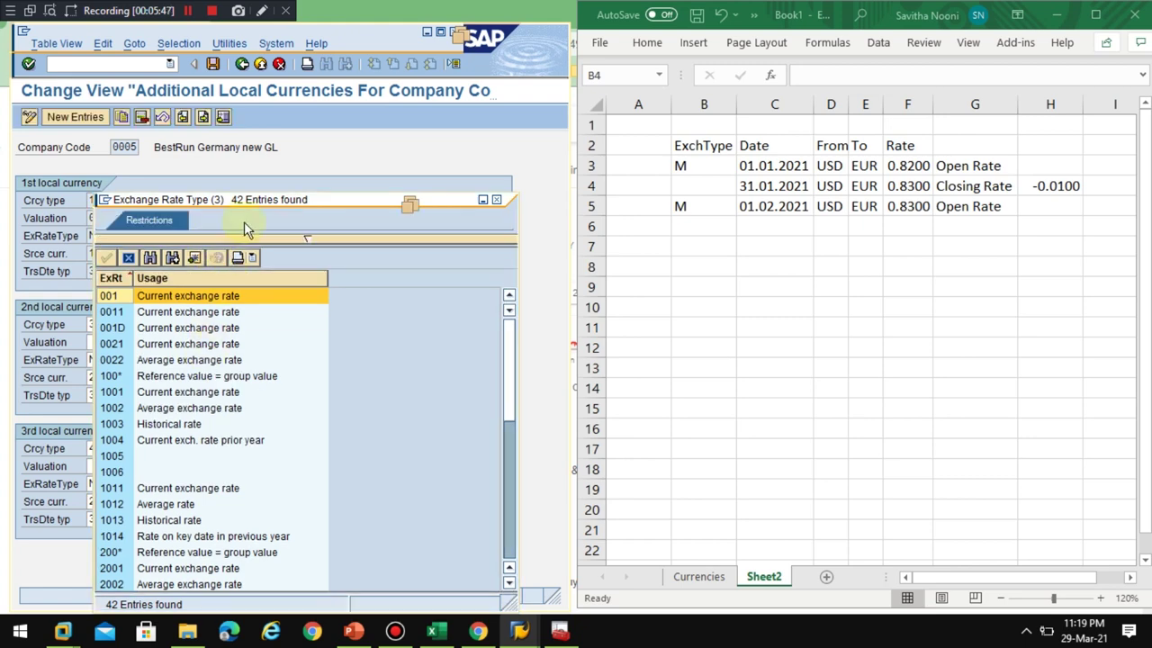
Review rate types 2014 (key date), B (bank selling), G (bank buying) and M (average rate).
{"action": "left_click_drag", "start_coordinate": [249, 197], "coordinate": [287, 67]}
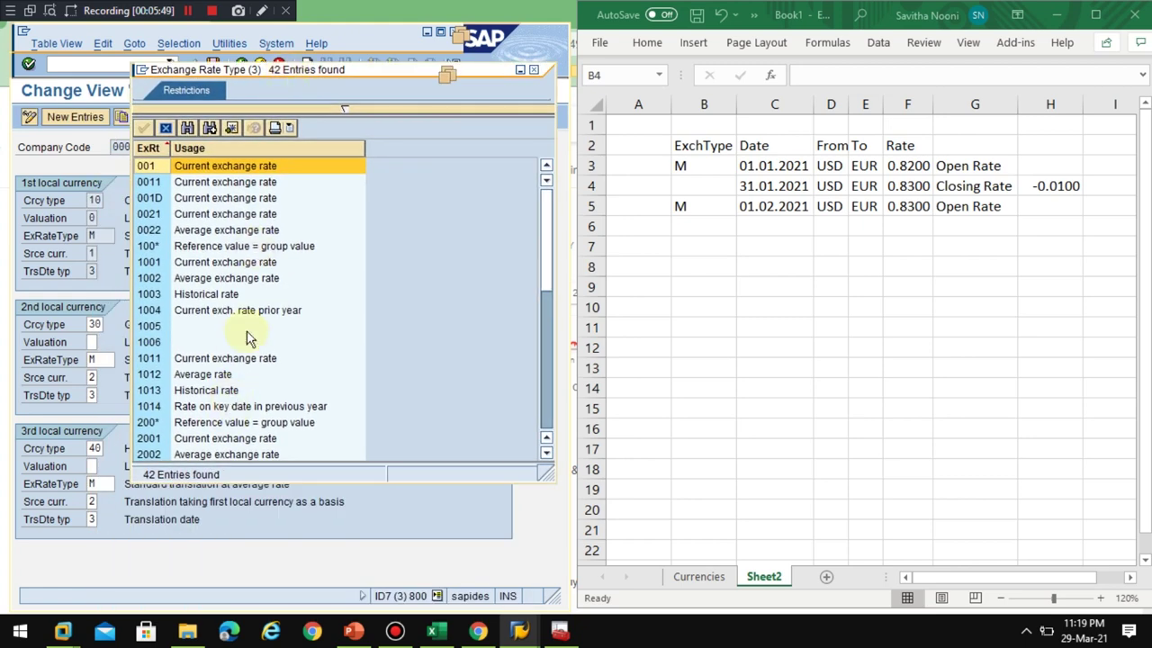
{"action": "scroll", "coordinate": [250, 334], "scroll_direction": "down", "scroll_amount": 3}
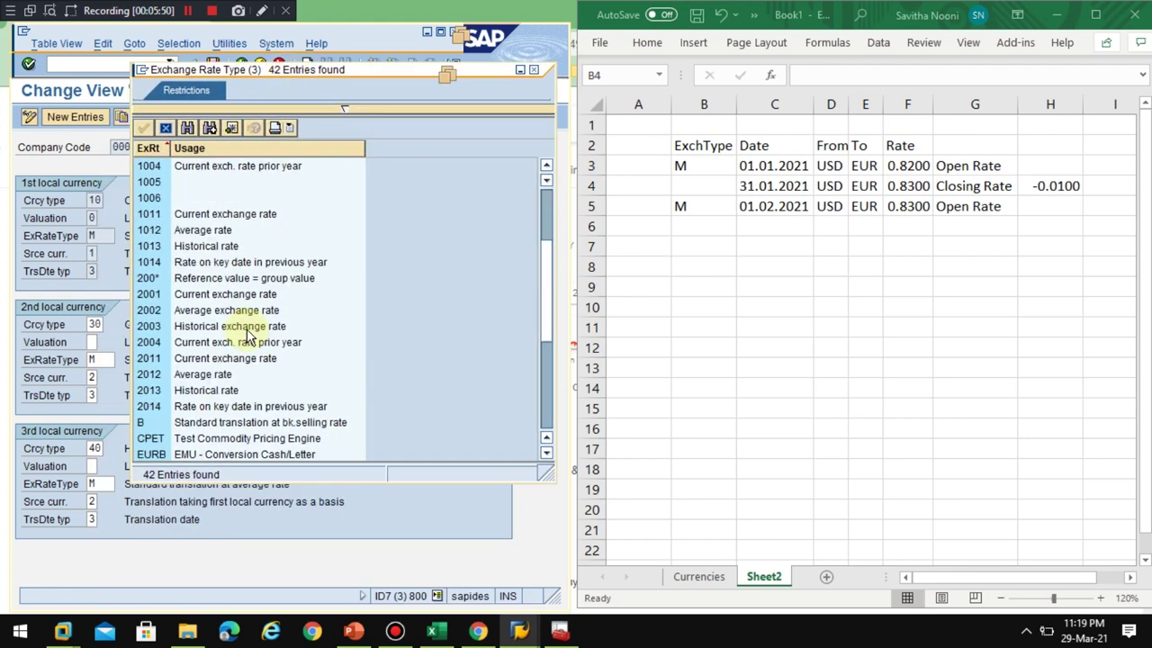
{"action": "scroll", "coordinate": [249, 334], "scroll_direction": "down", "scroll_amount": 5}
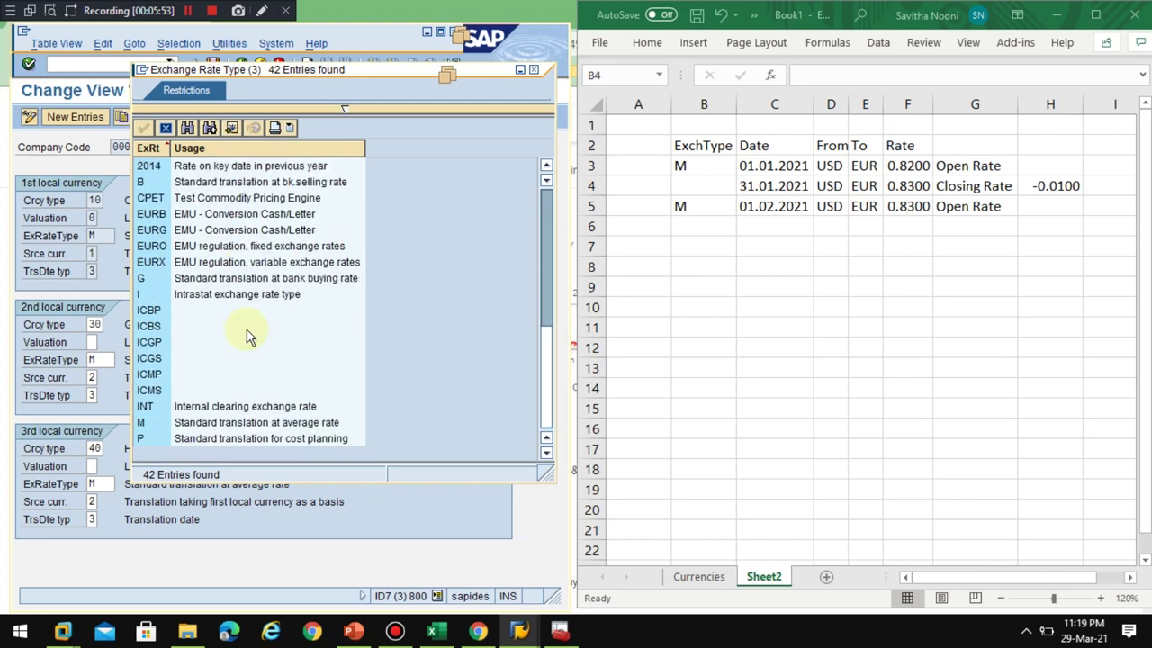
{"action": "scroll", "coordinate": [247, 423], "scroll_direction": "up", "scroll_amount": 2}
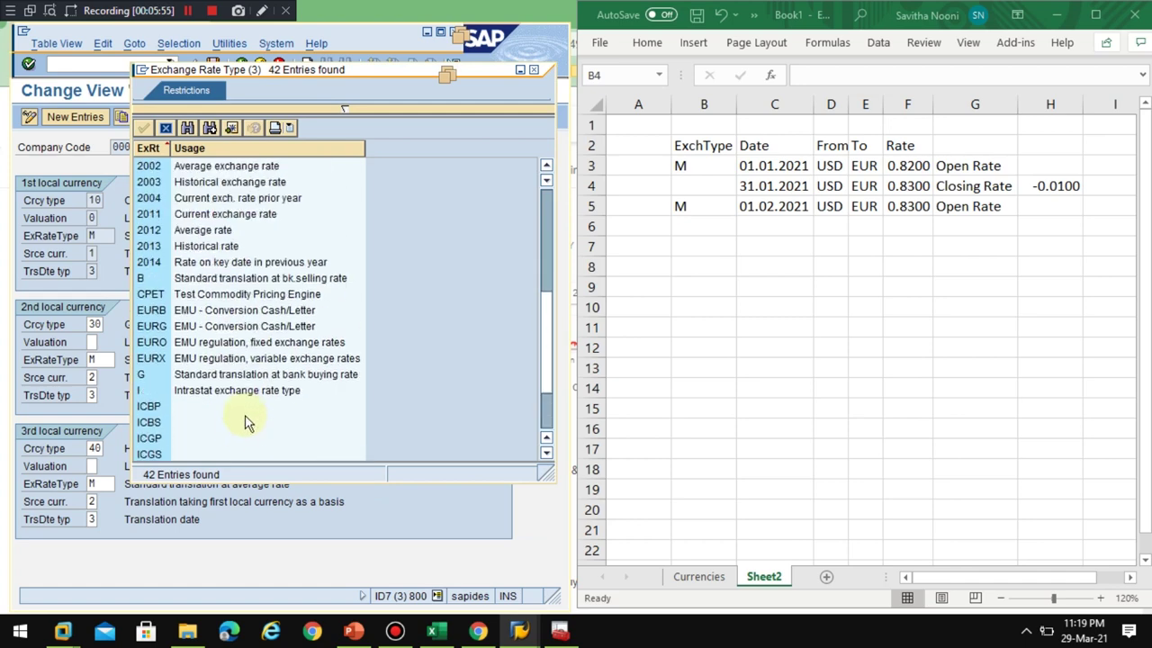
{"action": "left_click", "coordinate": [209, 263]}
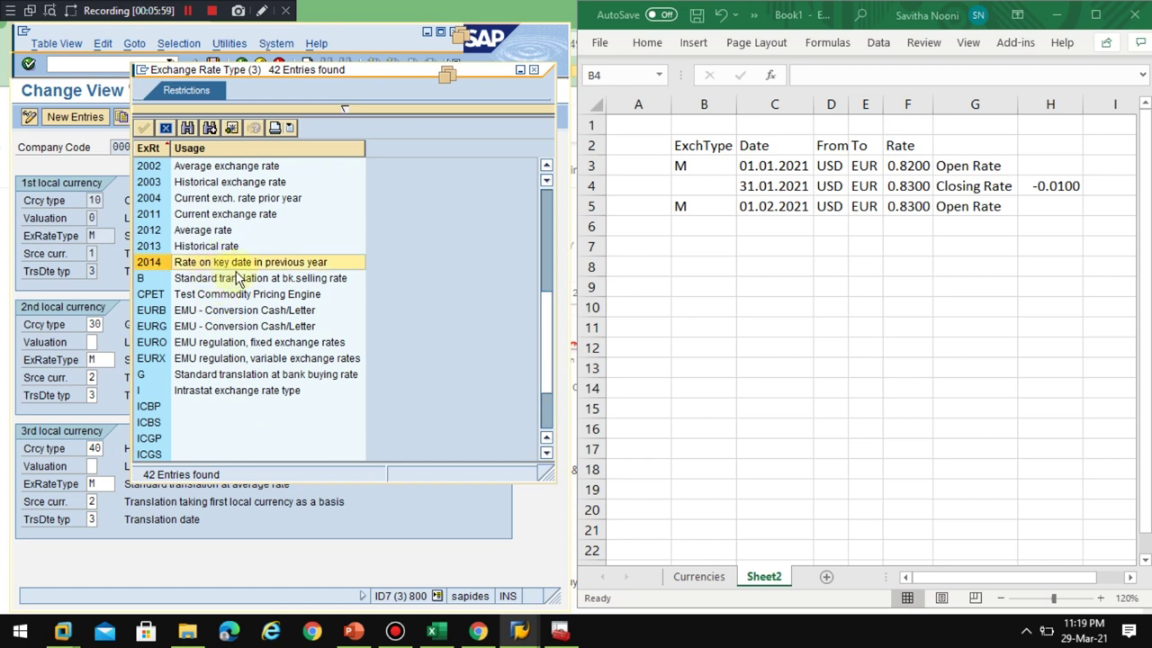
{"action": "left_click", "coordinate": [177, 279]}
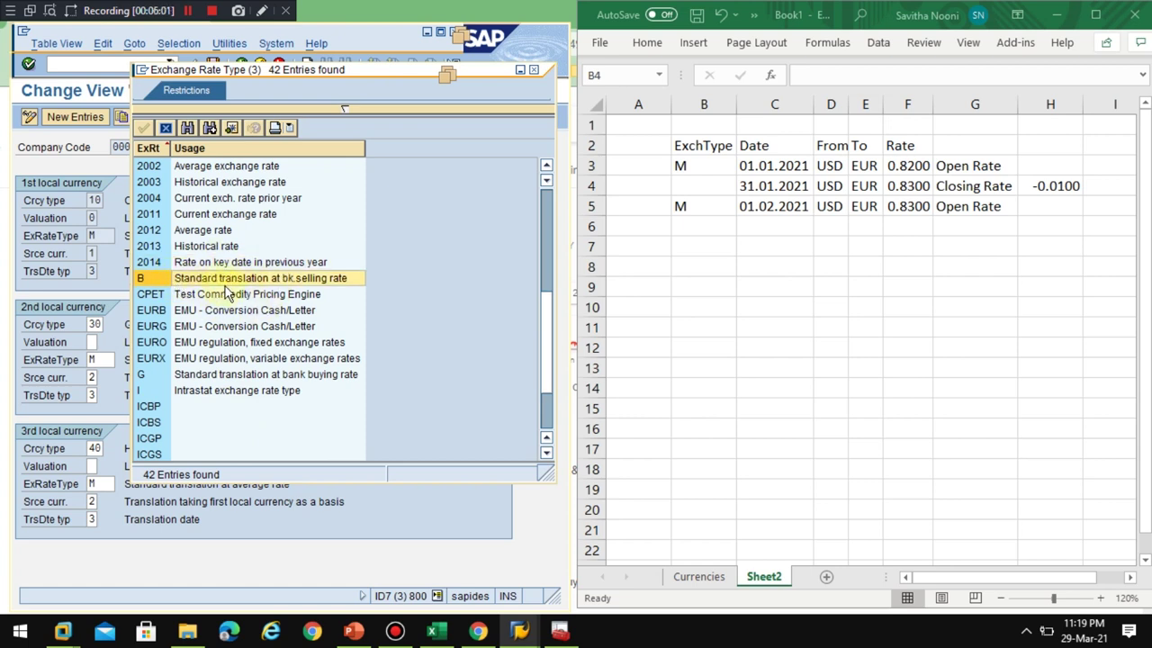
{"action": "left_click", "coordinate": [157, 377]}
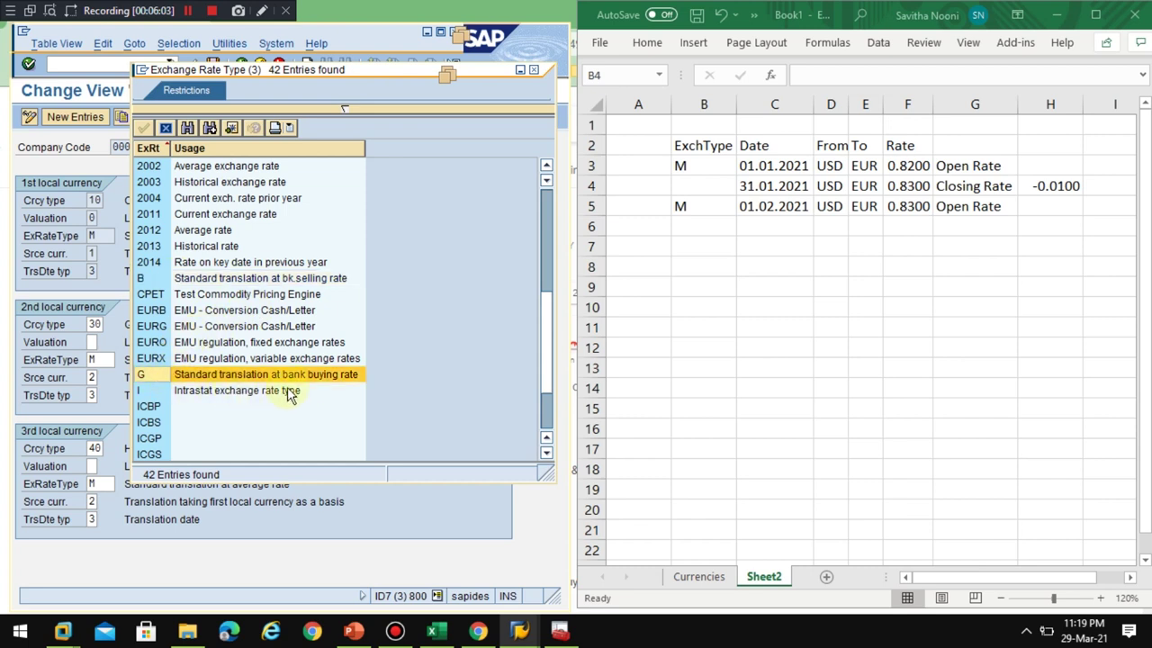
{"action": "scroll", "coordinate": [204, 410], "scroll_direction": "down", "scroll_amount": 2}
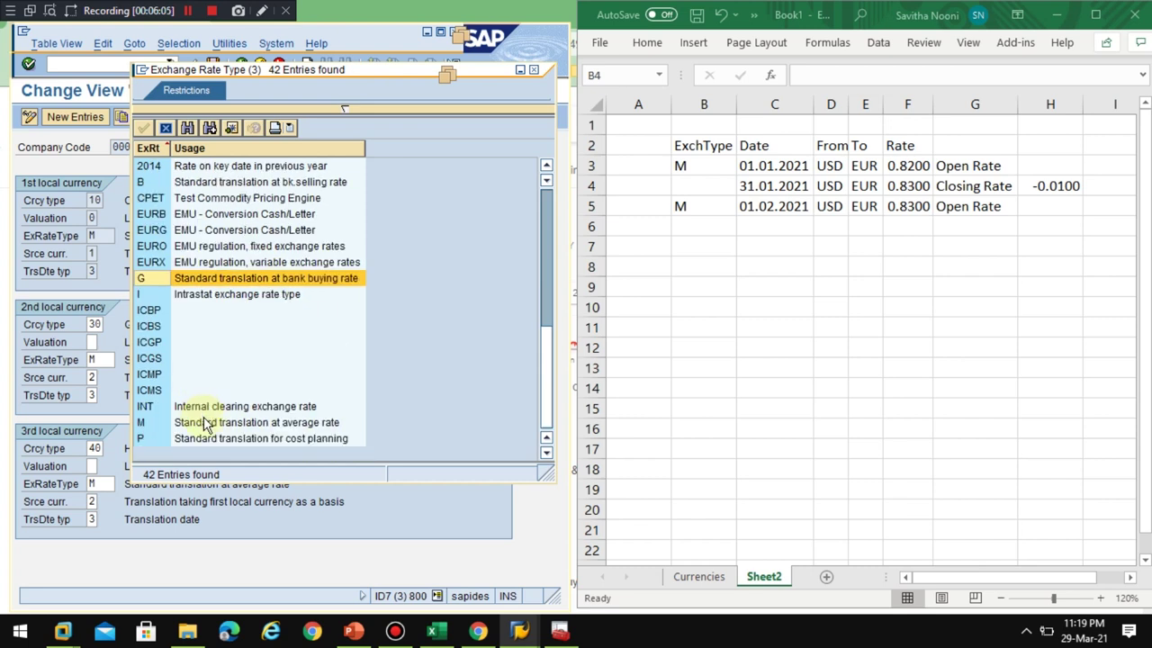
{"action": "left_click", "coordinate": [205, 422]}
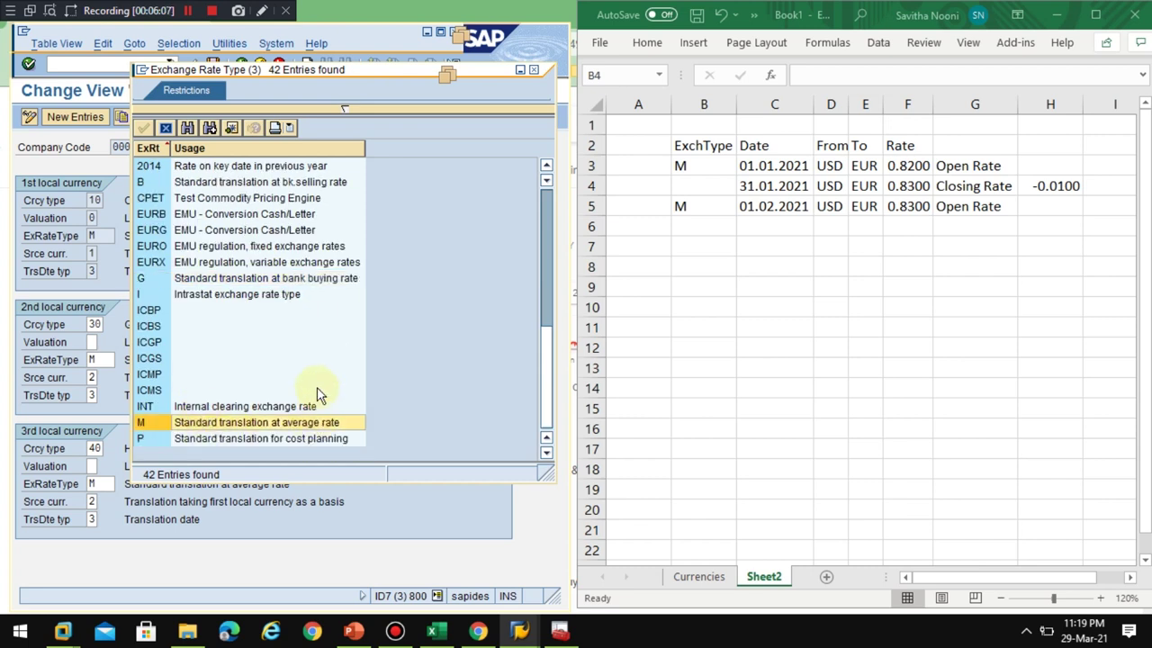
Check type 0021, current exchange rate, and scroll through the rest of the 42 entries.
{"action": "scroll", "coordinate": [317, 392], "scroll_direction": "up", "scroll_amount": 3}
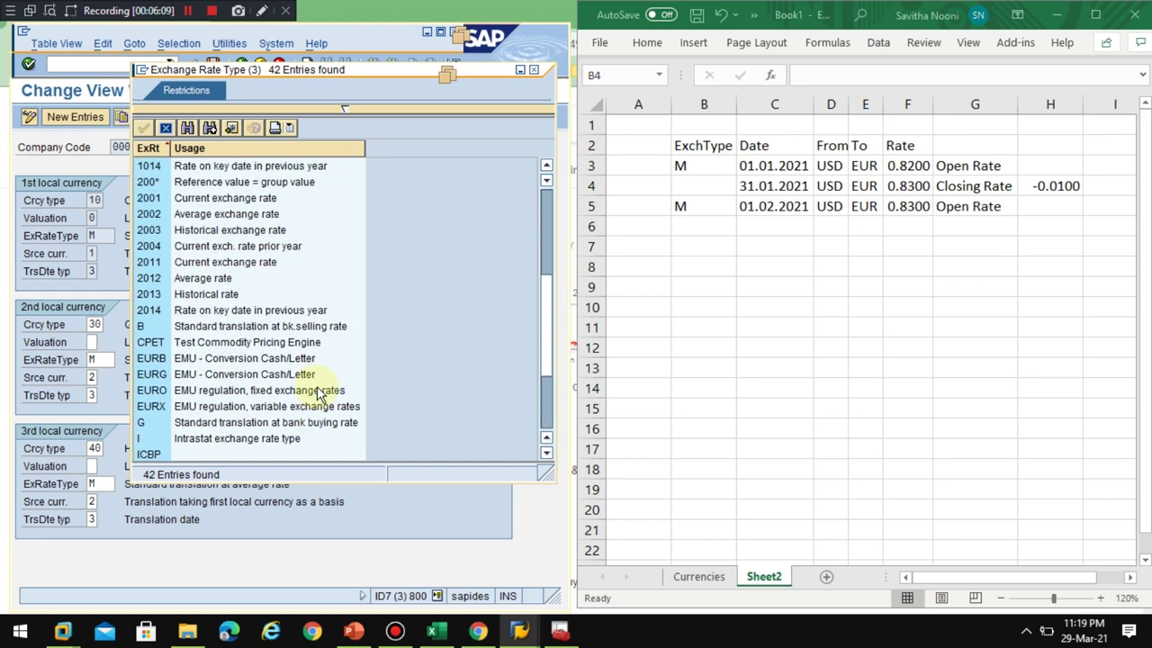
{"action": "scroll", "coordinate": [317, 393], "scroll_direction": "up", "scroll_amount": 4}
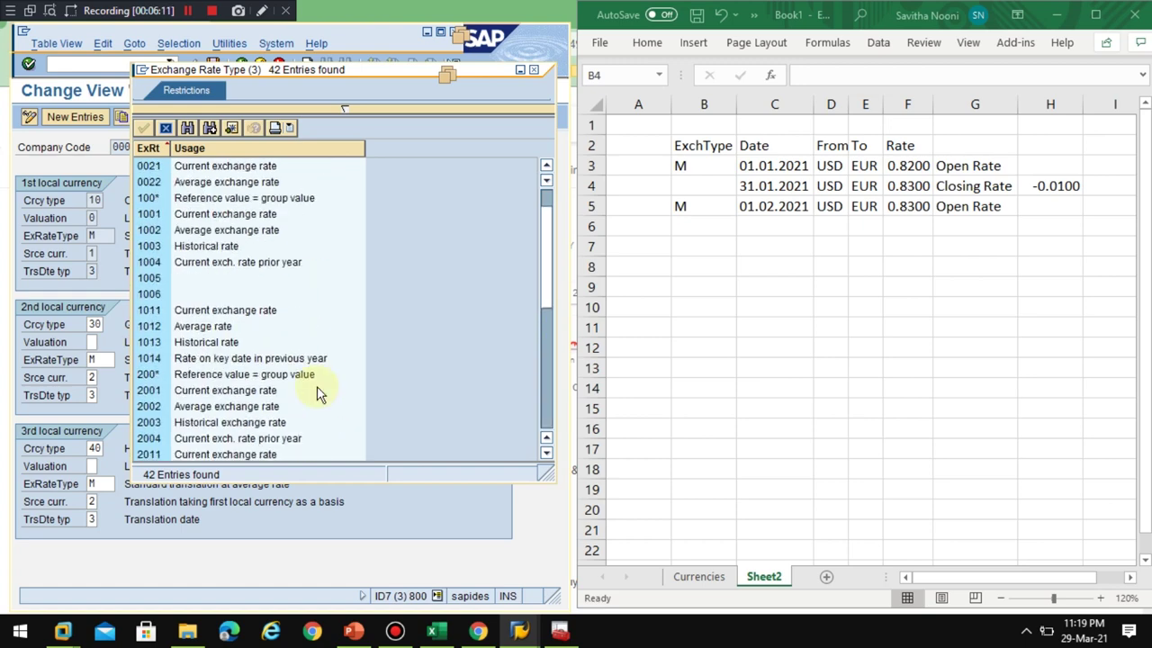
{"action": "scroll", "coordinate": [316, 393], "scroll_direction": "up", "scroll_amount": 1}
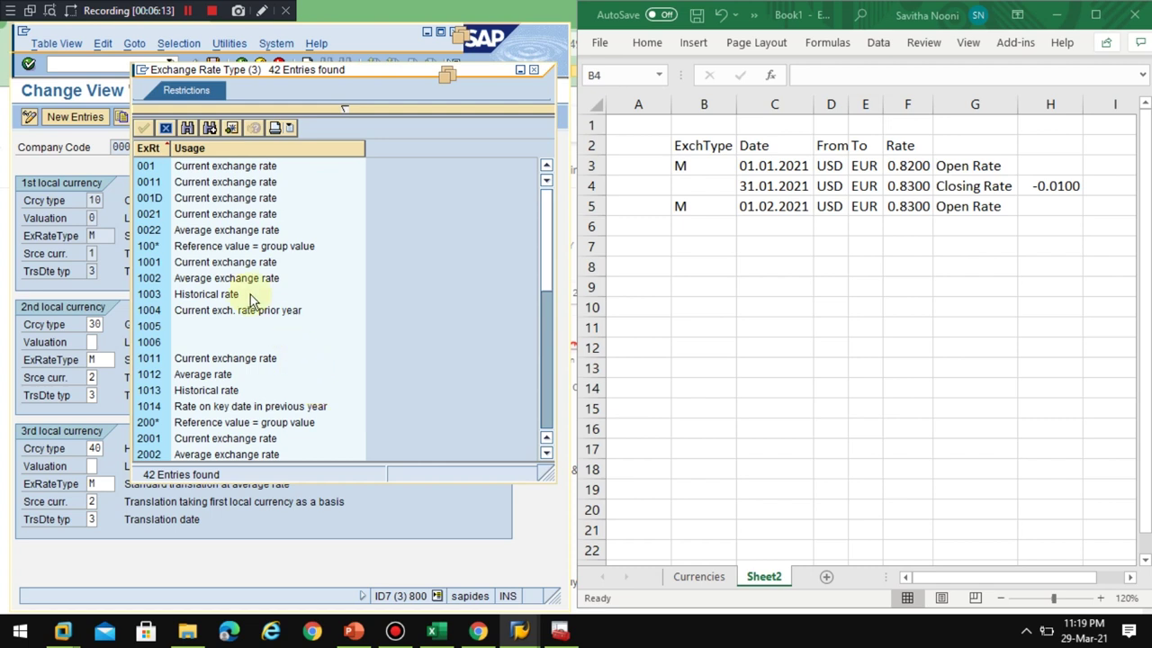
{"action": "left_click", "coordinate": [218, 216]}
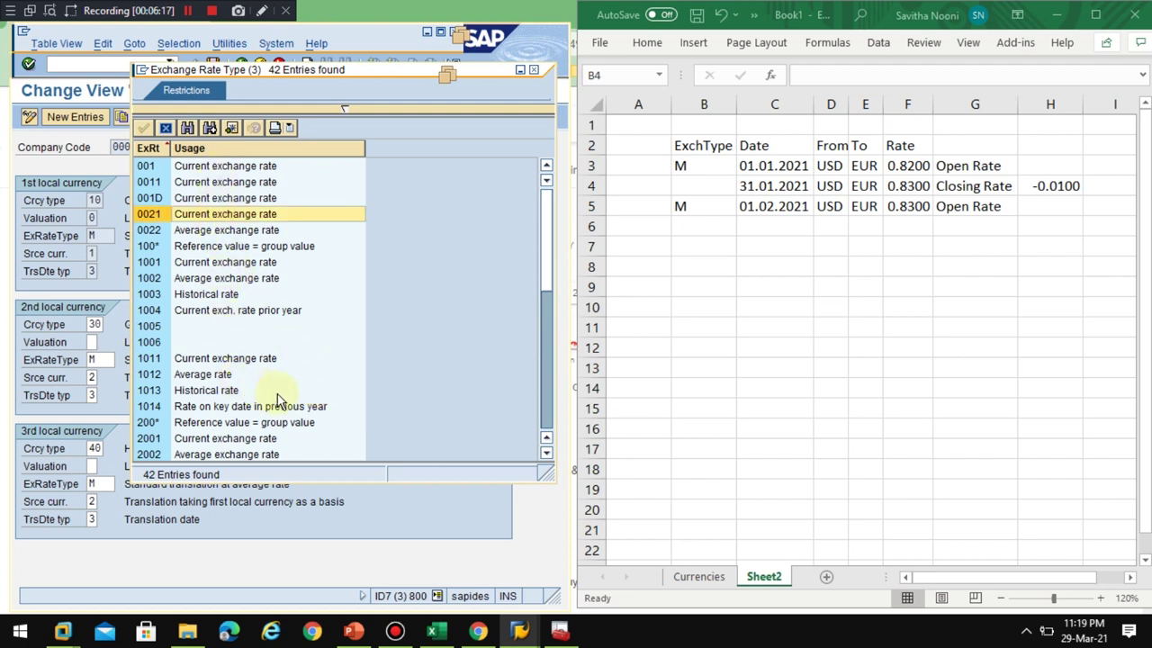
{"action": "scroll", "coordinate": [277, 400], "scroll_direction": "down", "scroll_amount": 3}
{"action": "scroll", "coordinate": [277, 401], "scroll_direction": "down", "scroll_amount": 1}
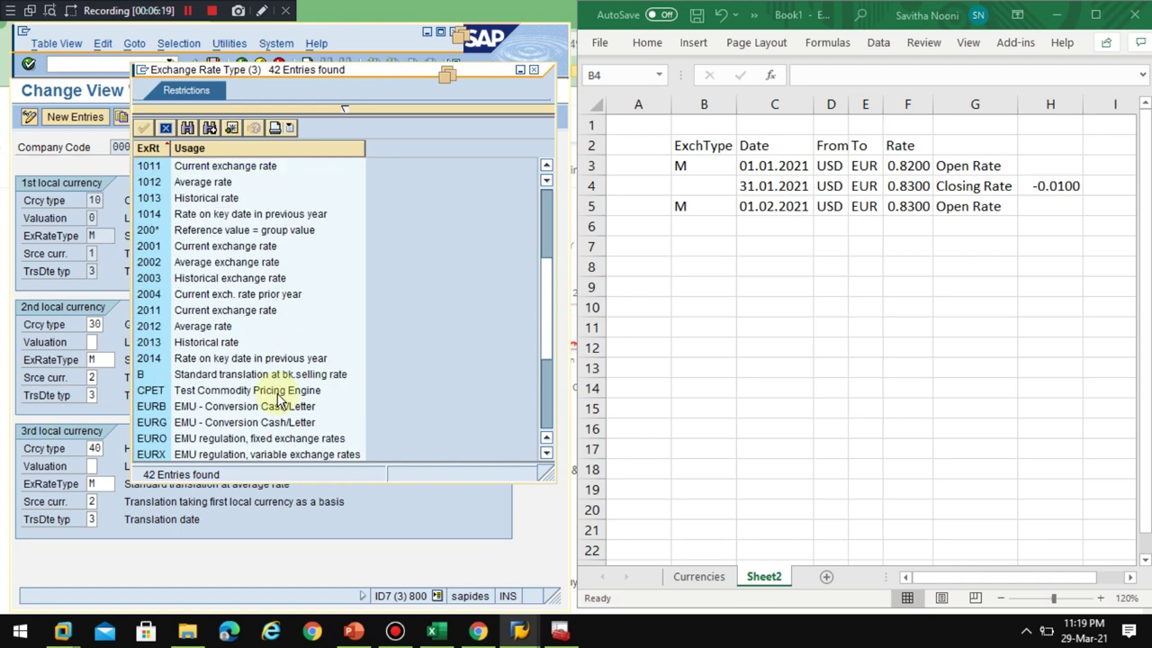
{"action": "scroll", "coordinate": [277, 400], "scroll_direction": "down", "scroll_amount": 4}
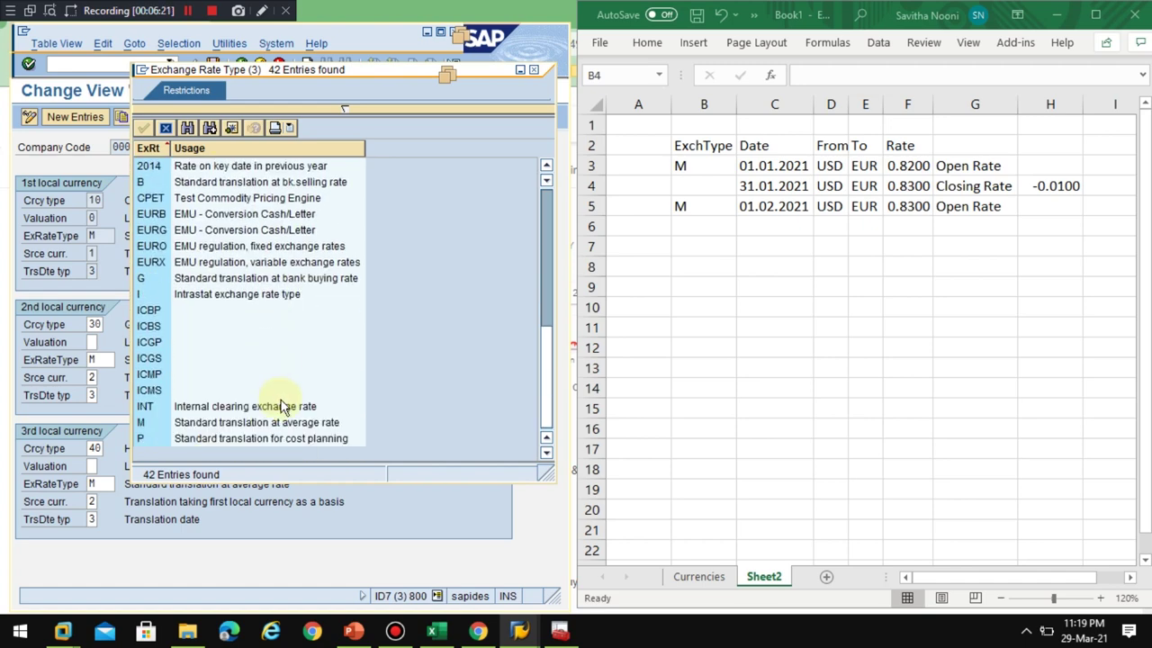
{"action": "left_click", "coordinate": [729, 208]}
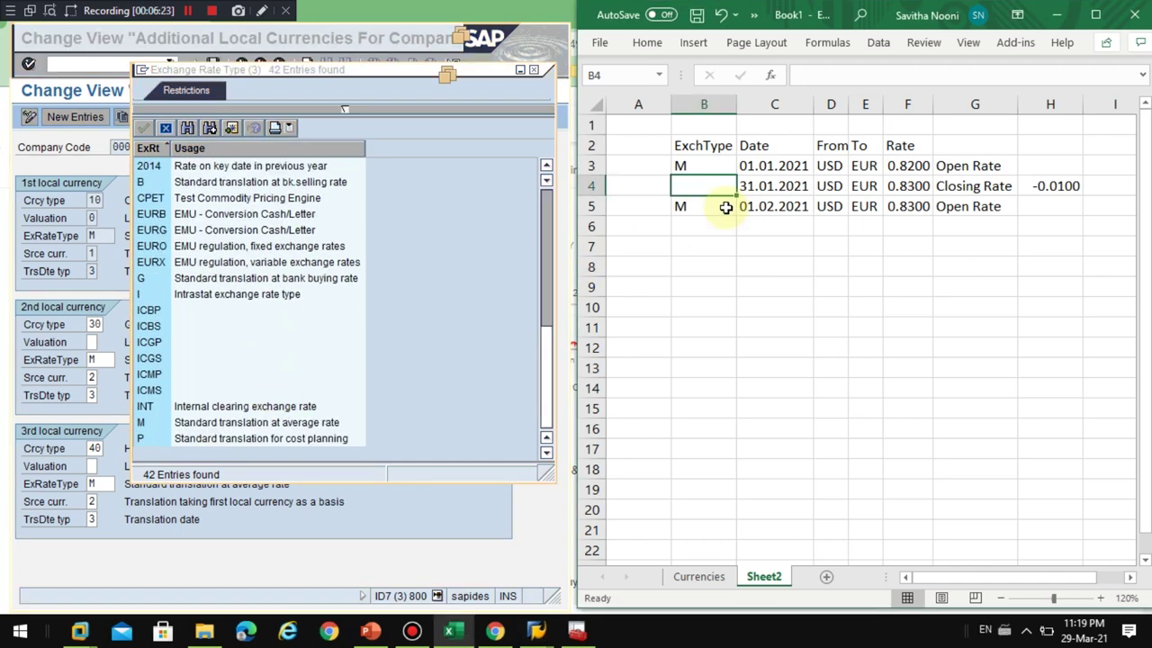
Enter CLOSE as B4's exchange type and glance back at the SAP rate type list.
{"action": "key", "text": "Down"}
{"action": "key", "text": "Down"}
{"action": "left_click", "coordinate": [718, 187]}
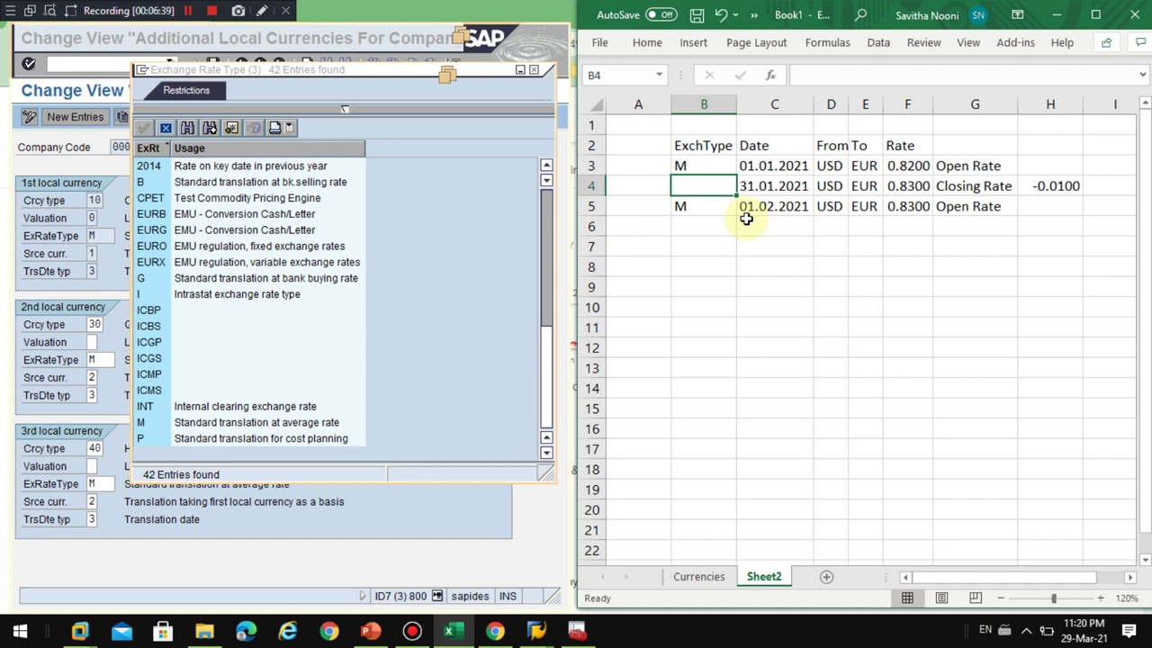
{"action": "type", "text": "CLOSE"}
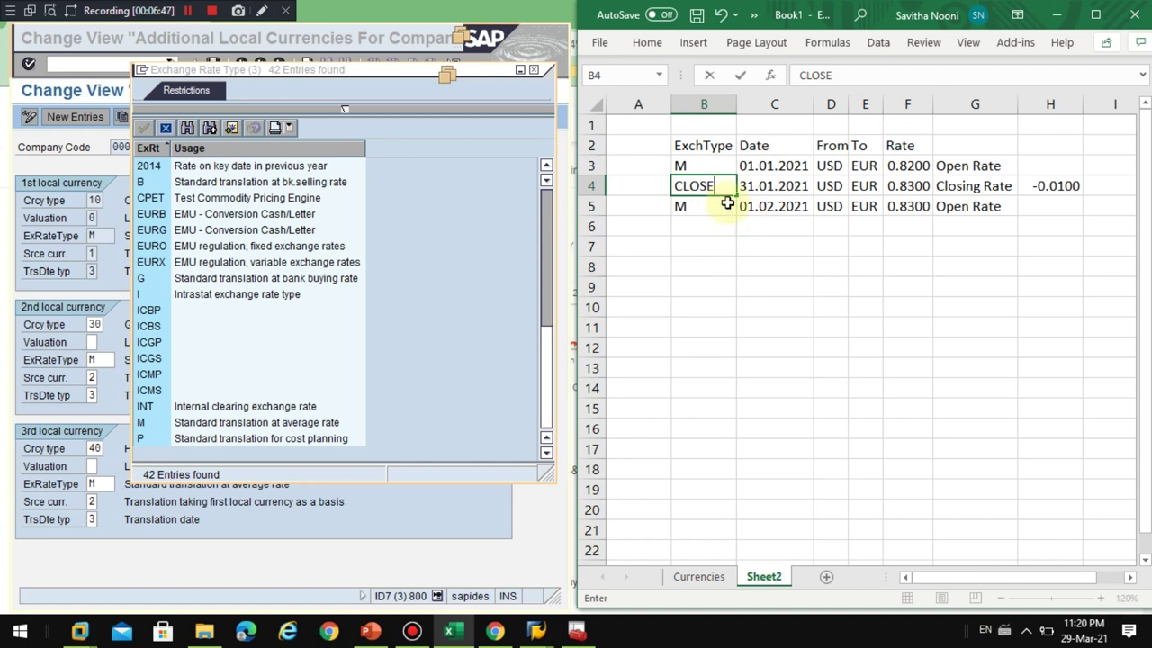
{"action": "key", "text": "Return"}
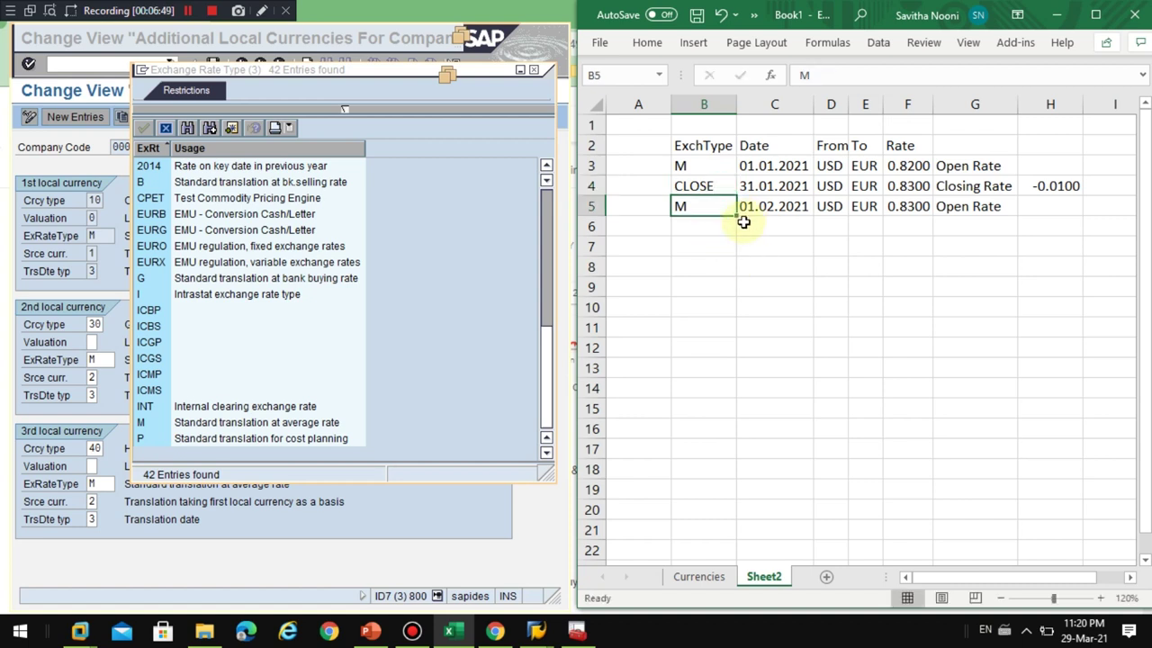
{"action": "left_click", "coordinate": [149, 216]}
{"action": "scroll", "coordinate": [166, 236], "scroll_direction": "up", "scroll_amount": 2}
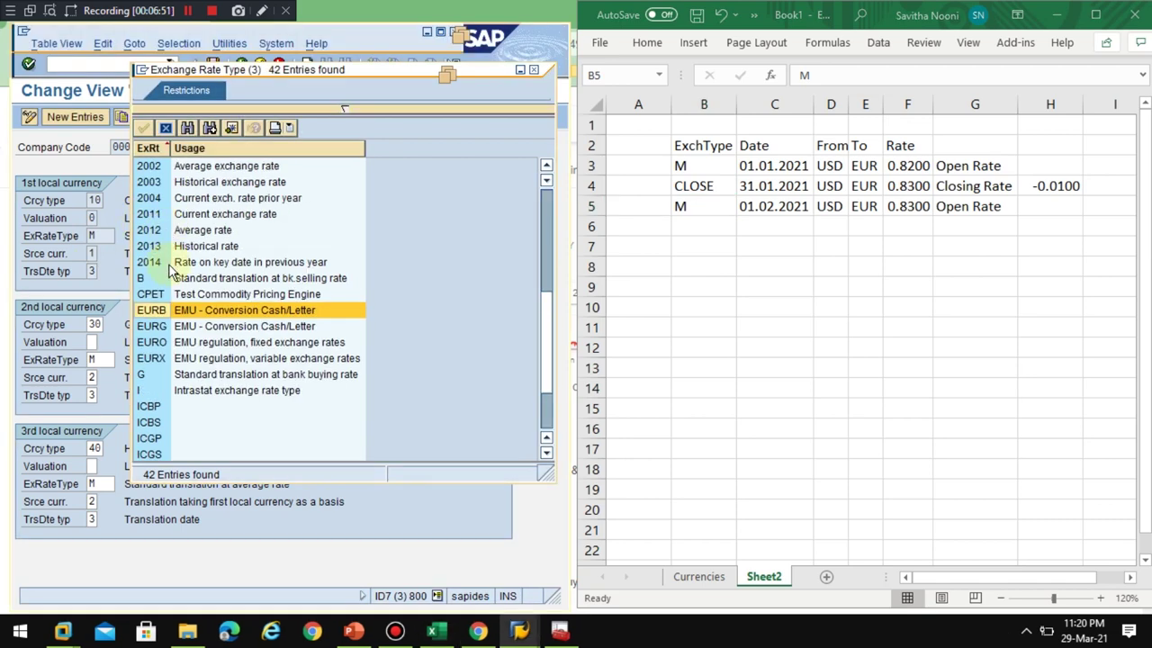
{"action": "scroll", "coordinate": [171, 261], "scroll_direction": "up", "scroll_amount": 6}
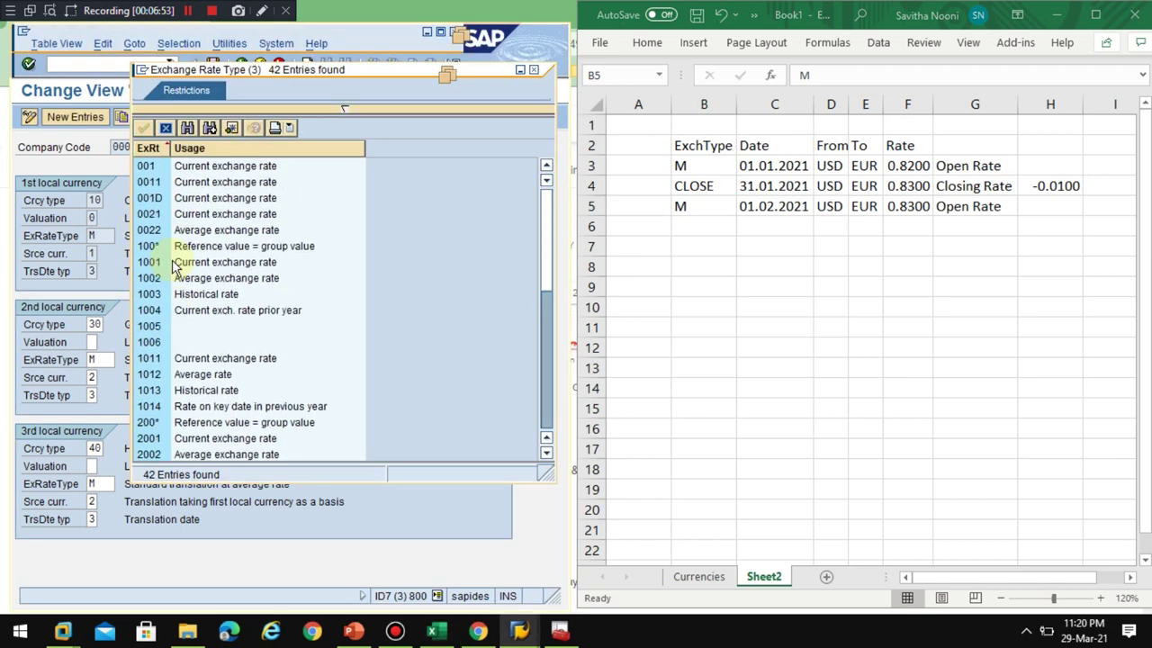
Edit the CLOSE entry in B4, deleting a letter from it.
{"action": "left_click", "coordinate": [692, 186]}
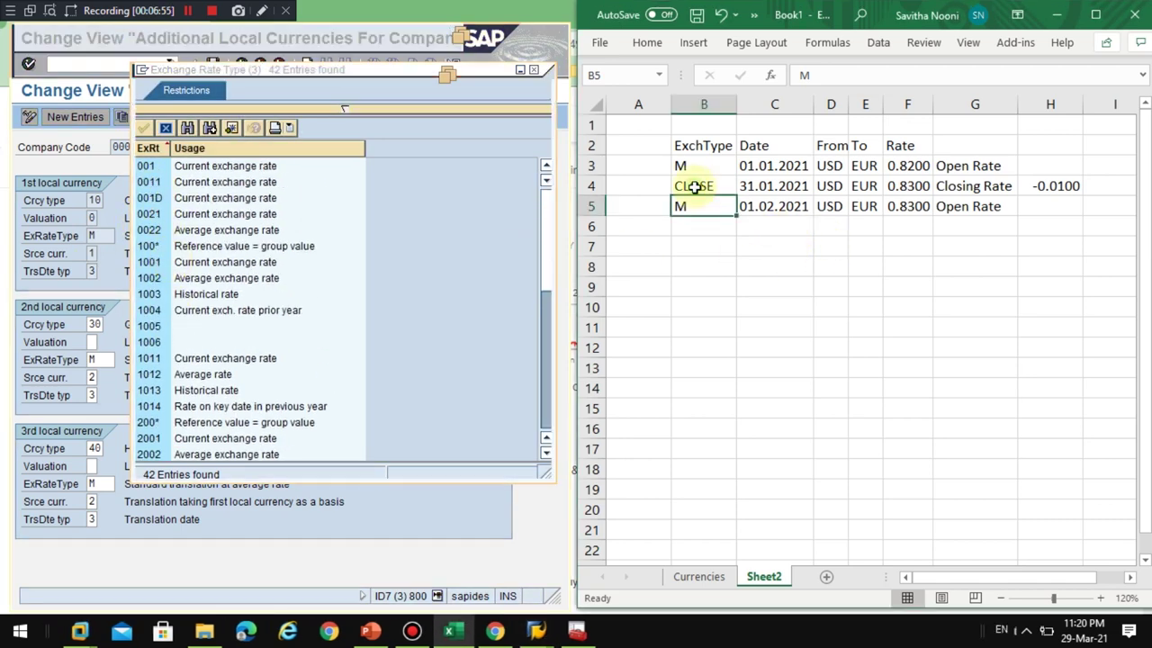
{"action": "double_click", "coordinate": [690, 186]}
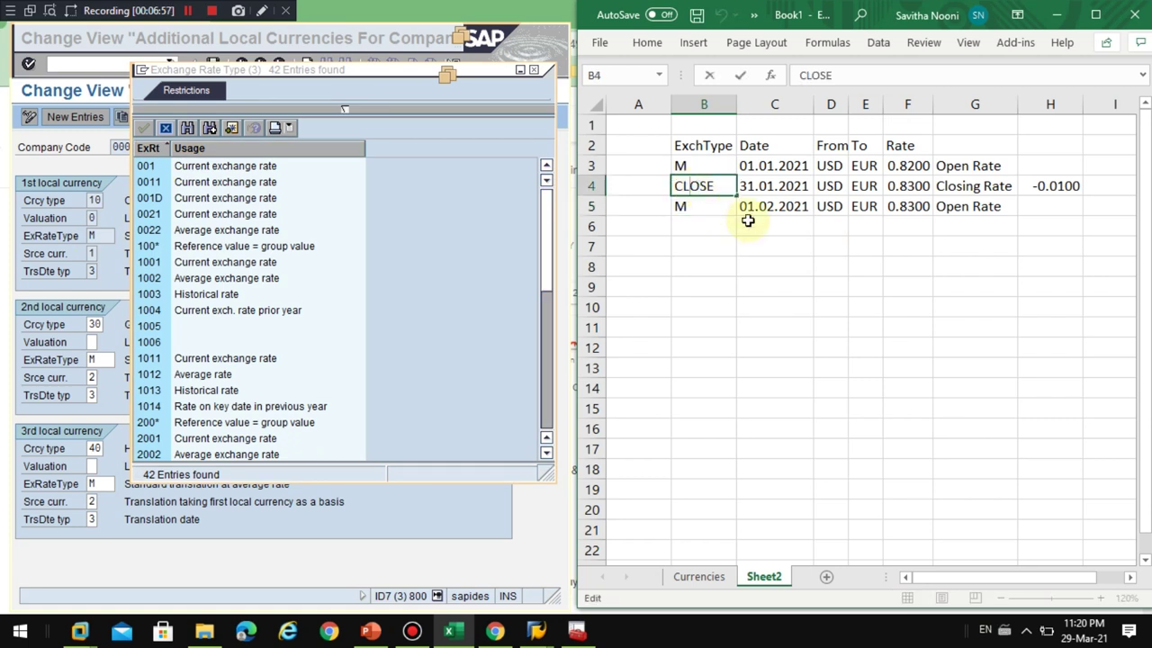
{"action": "key", "text": "Delete"}
{"action": "key", "text": "Return"}
Overwrite B4 with C so column B reads M, C, M.
{"action": "left_click", "coordinate": [756, 248]}
{"action": "left_click", "coordinate": [714, 194]}
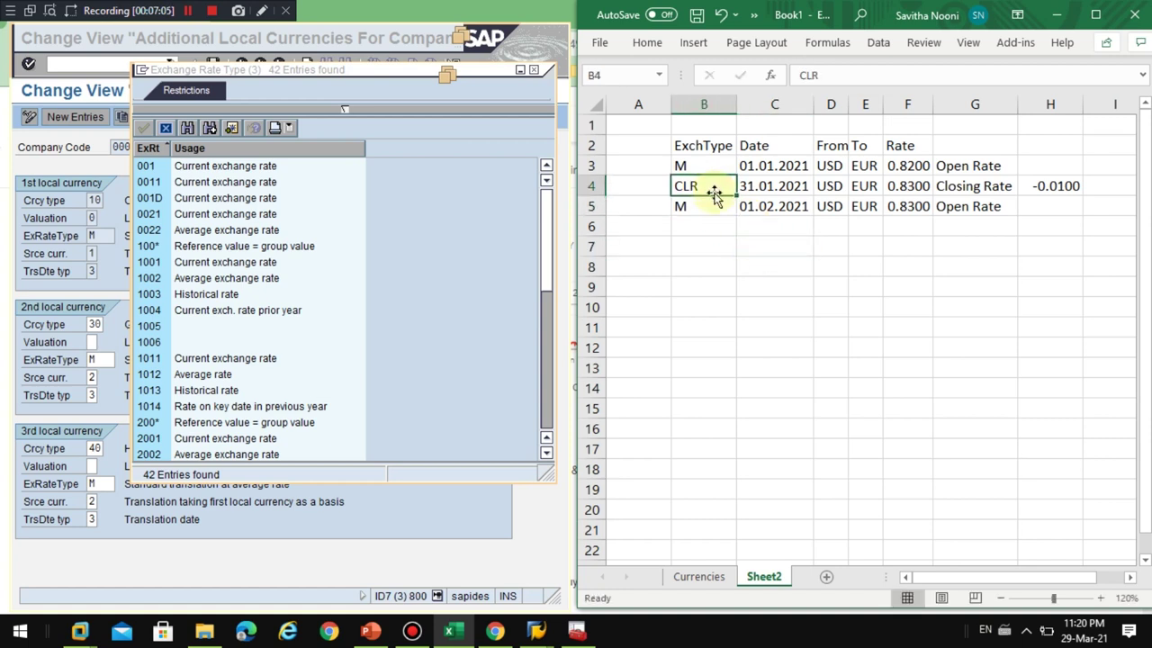
{"action": "type", "text": "C"}
{"action": "key", "text": "Tab"}
{"action": "left_click", "coordinate": [712, 192]}
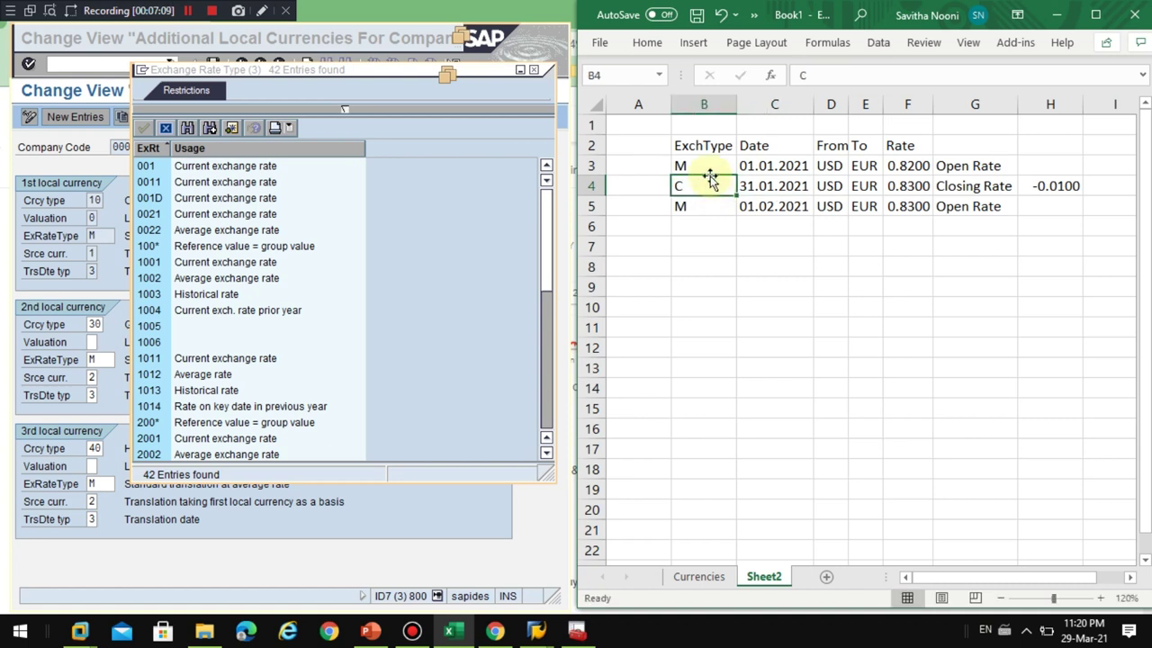
{"action": "left_click", "coordinate": [709, 166]}
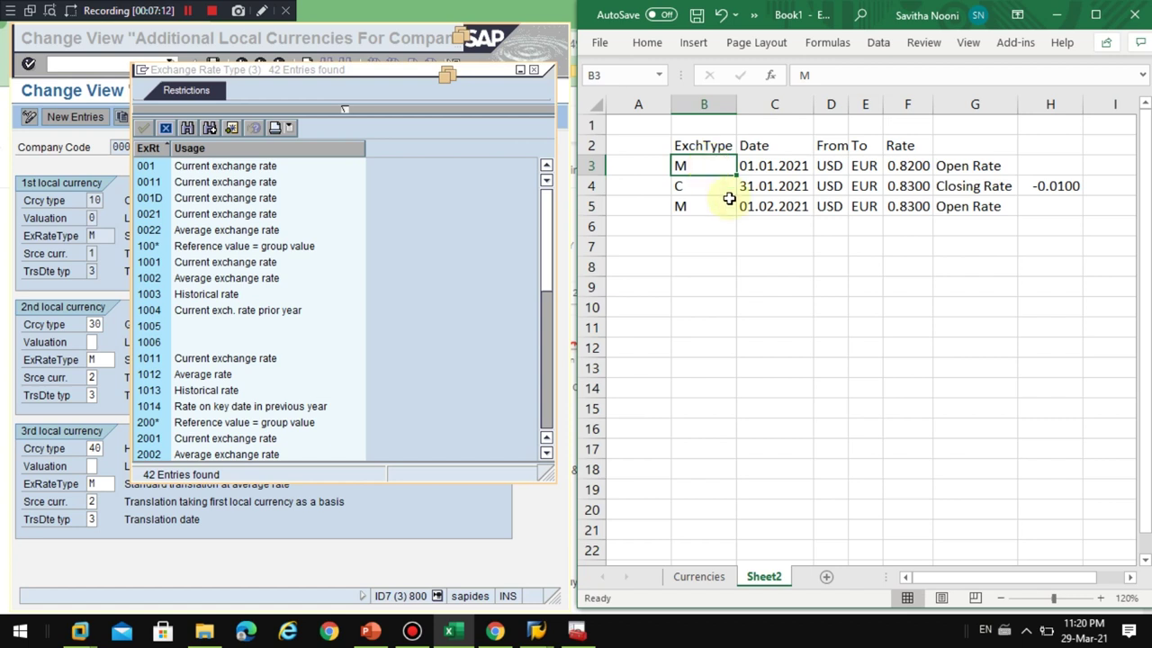
{"action": "left_click", "coordinate": [722, 238]}
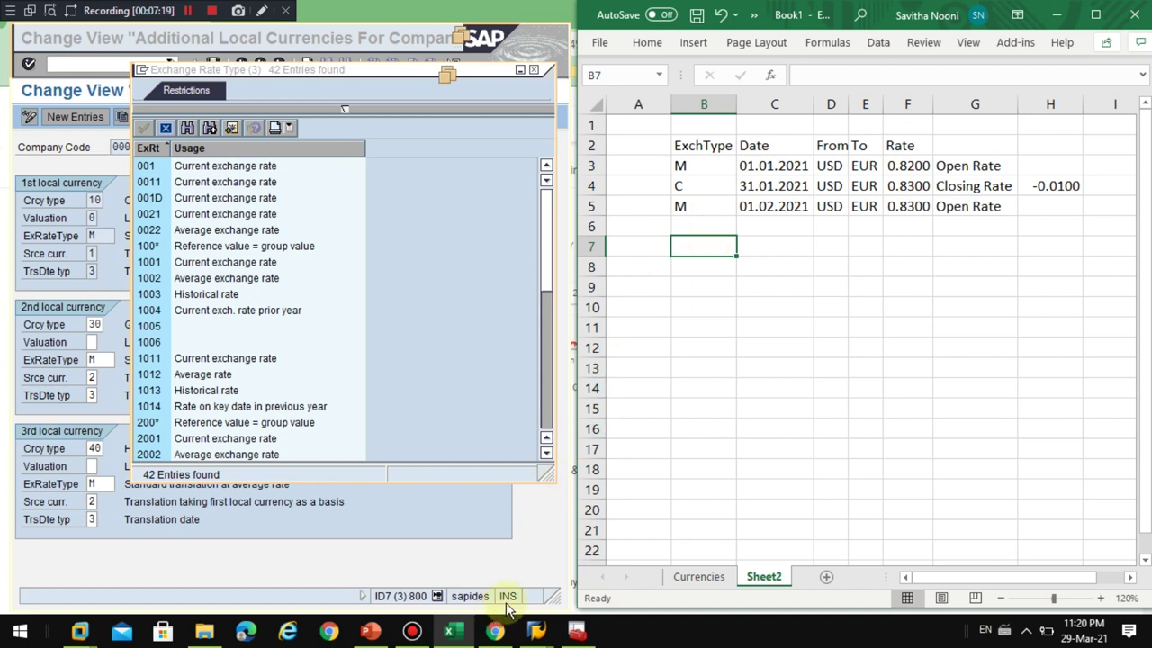
{"action": "left_click", "coordinate": [720, 186]}
{"action": "left_click", "coordinate": [772, 186]}
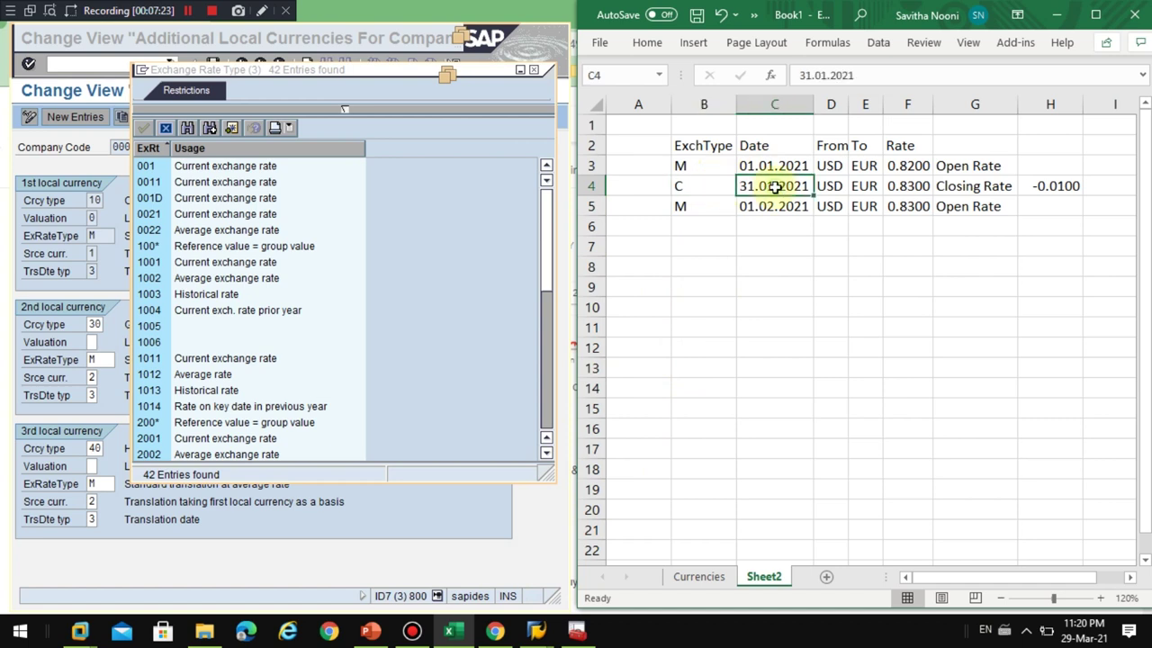
{"action": "left_click", "coordinate": [684, 187]}
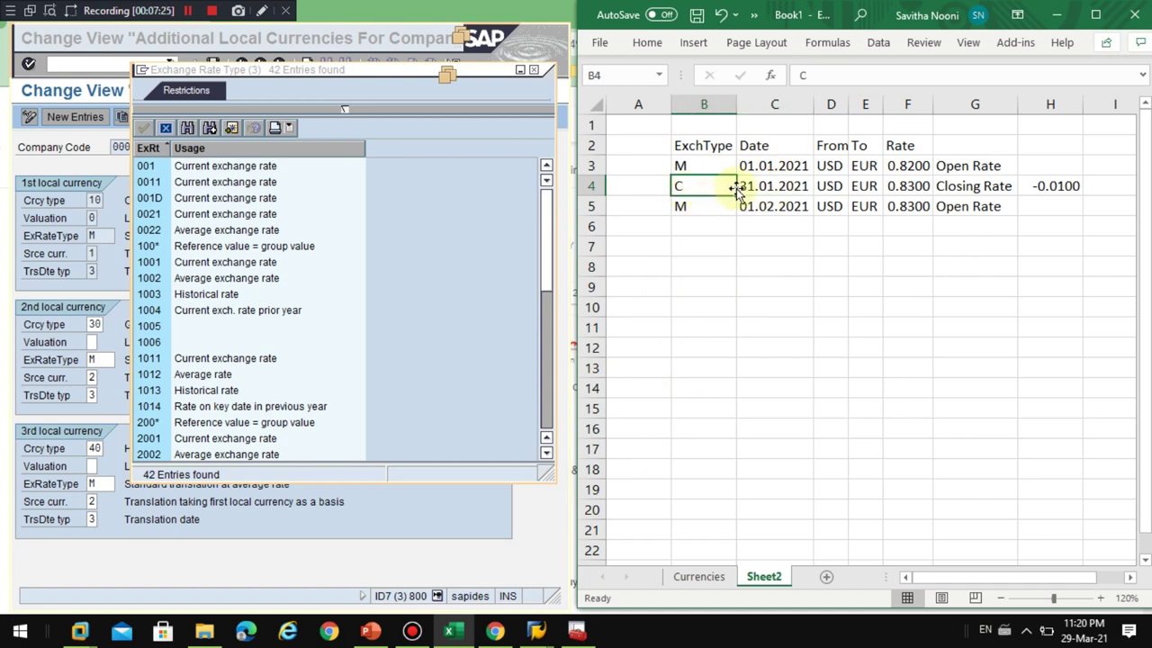
{"action": "left_click_drag", "start_coordinate": [696, 184], "coordinate": [958, 187]}
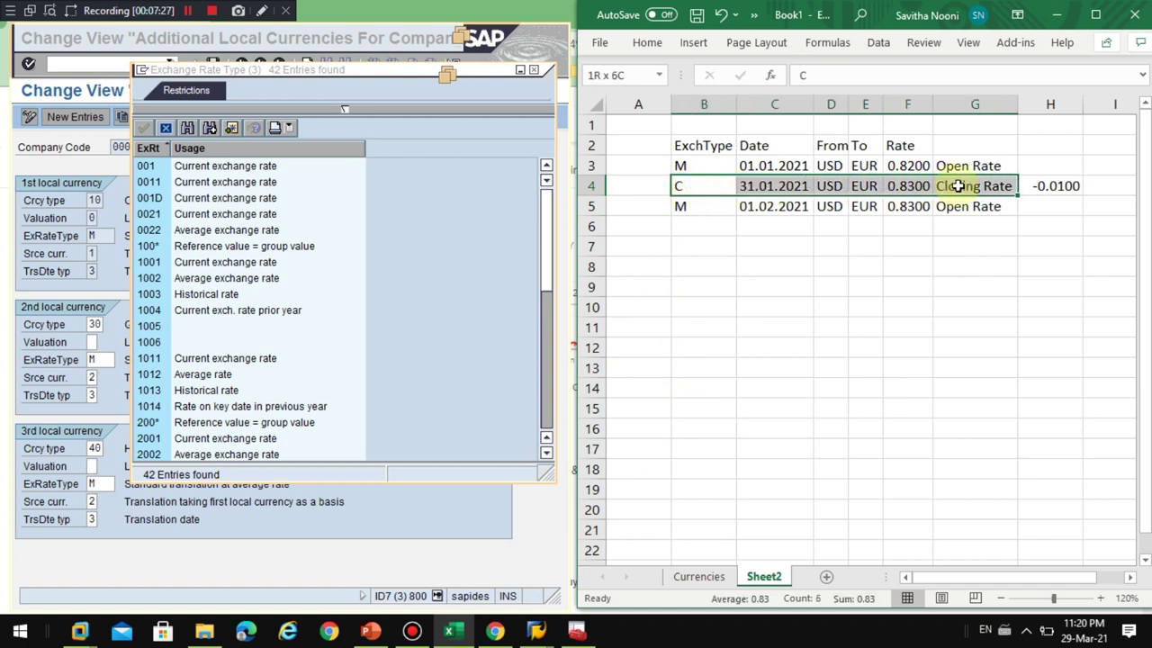
{"action": "left_click", "coordinate": [752, 263]}
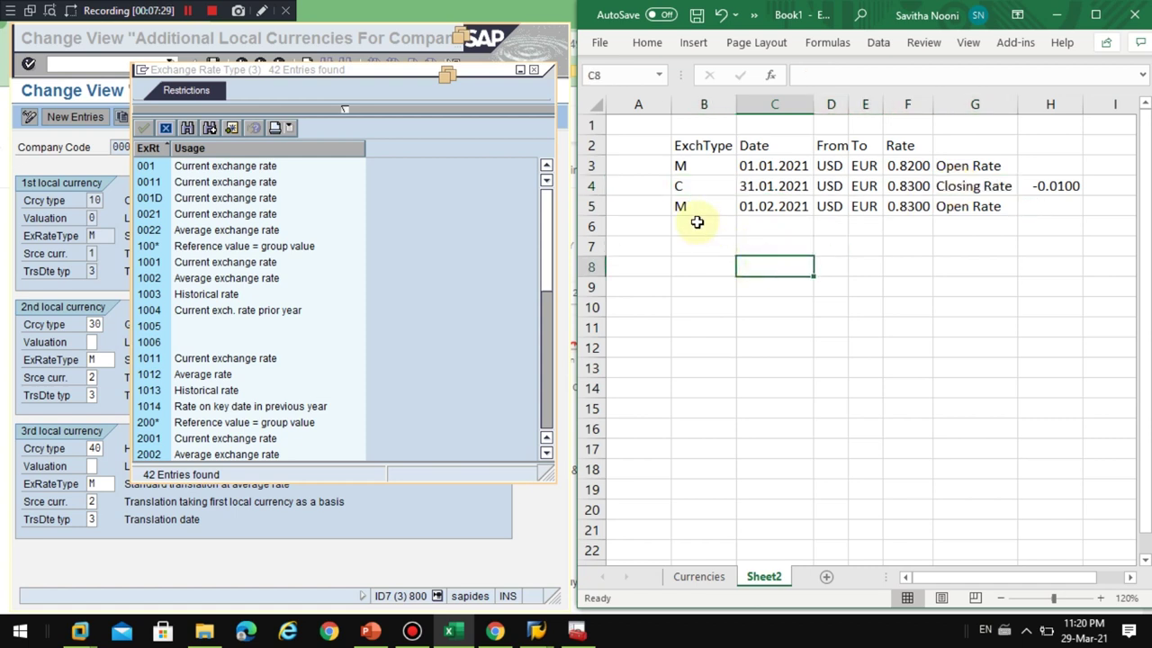
{"action": "left_click_drag", "start_coordinate": [694, 167], "coordinate": [974, 167]}
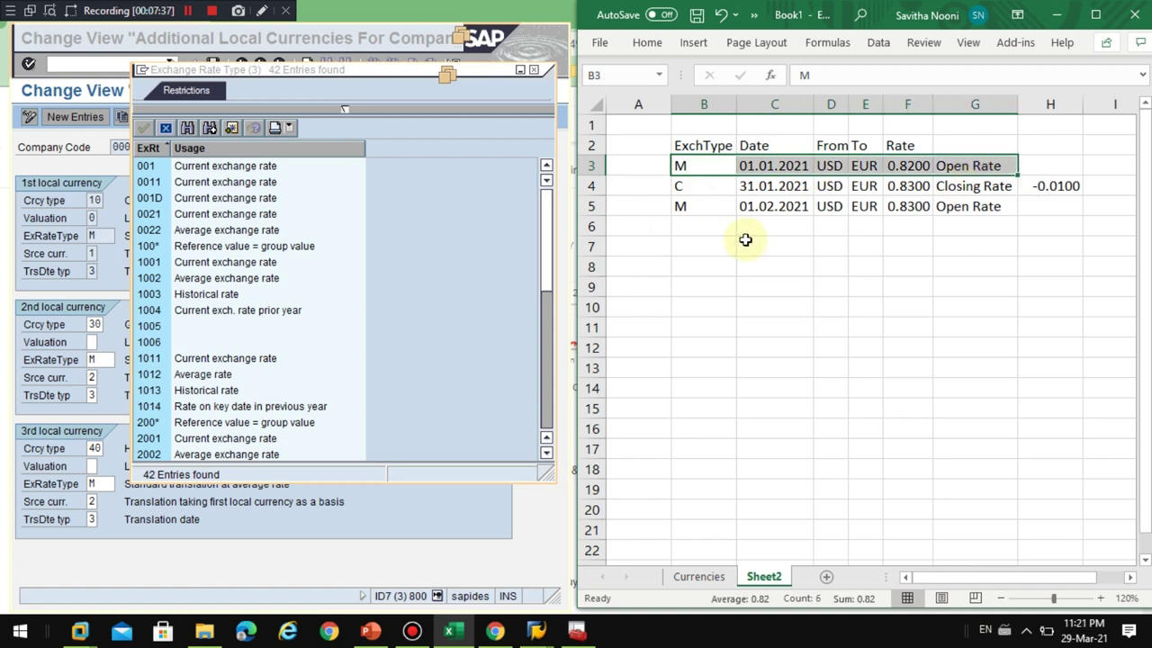
{"action": "left_click", "coordinate": [368, 633]}
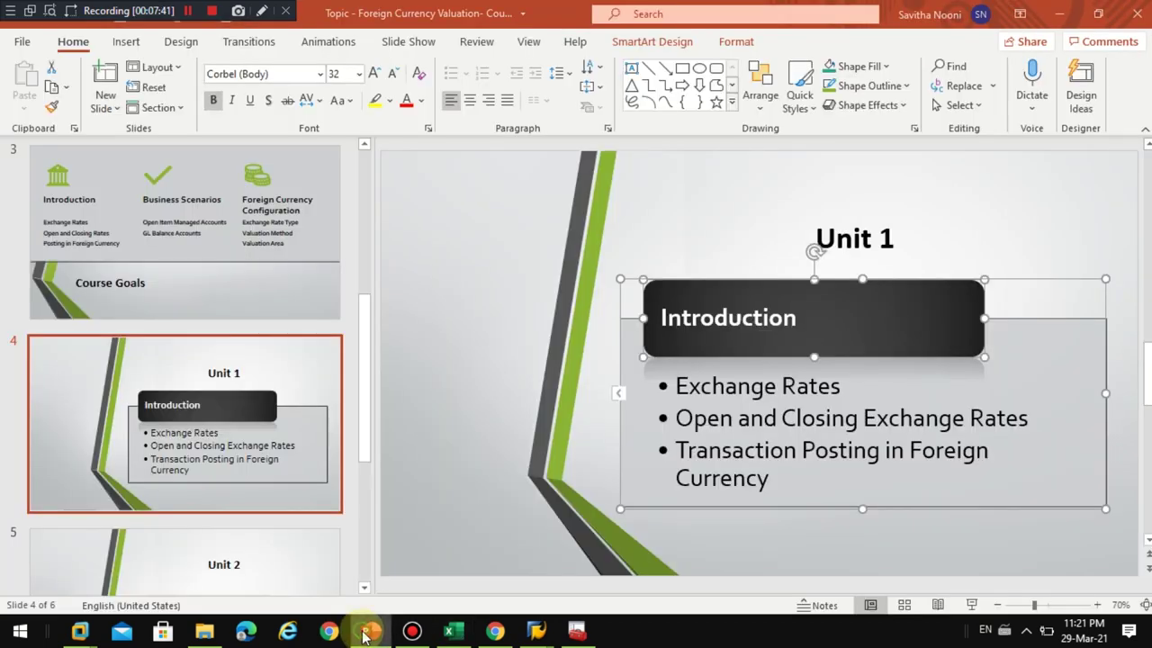
{"action": "left_click", "coordinate": [369, 633]}
{"action": "left_click", "coordinate": [893, 242]}
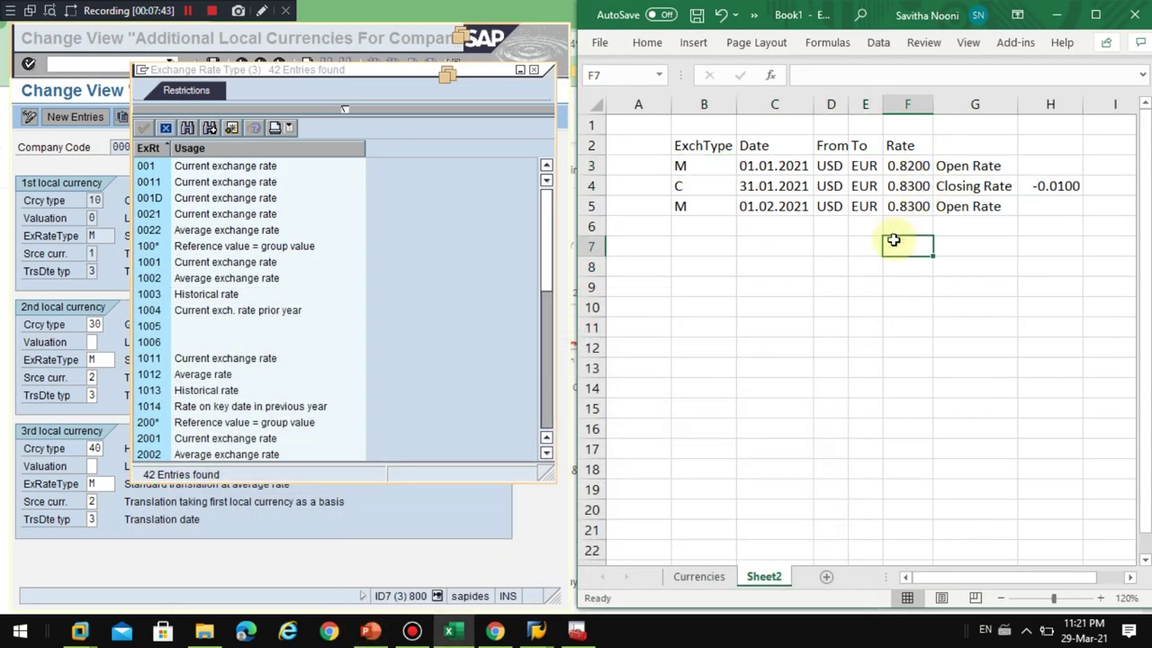
{"action": "left_click", "coordinate": [709, 146]}
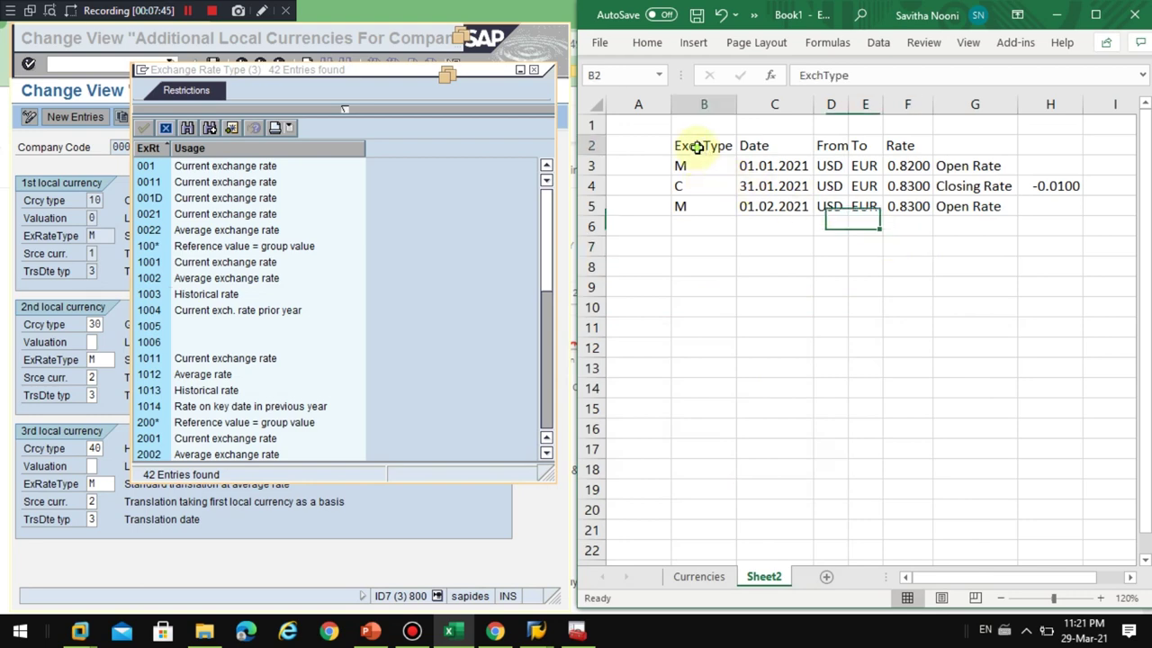
{"action": "left_click_drag", "start_coordinate": [708, 146], "coordinate": [925, 144]}
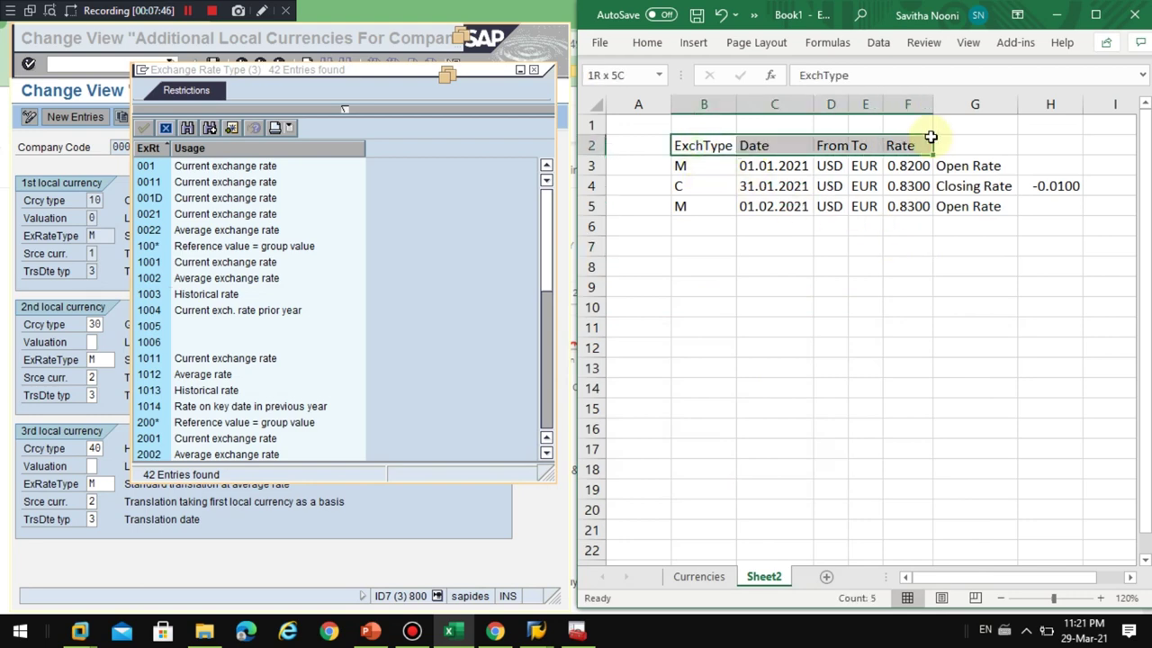
Maximize Excel and make the header labels centred and bold.
{"action": "left_click", "coordinate": [1096, 15]}
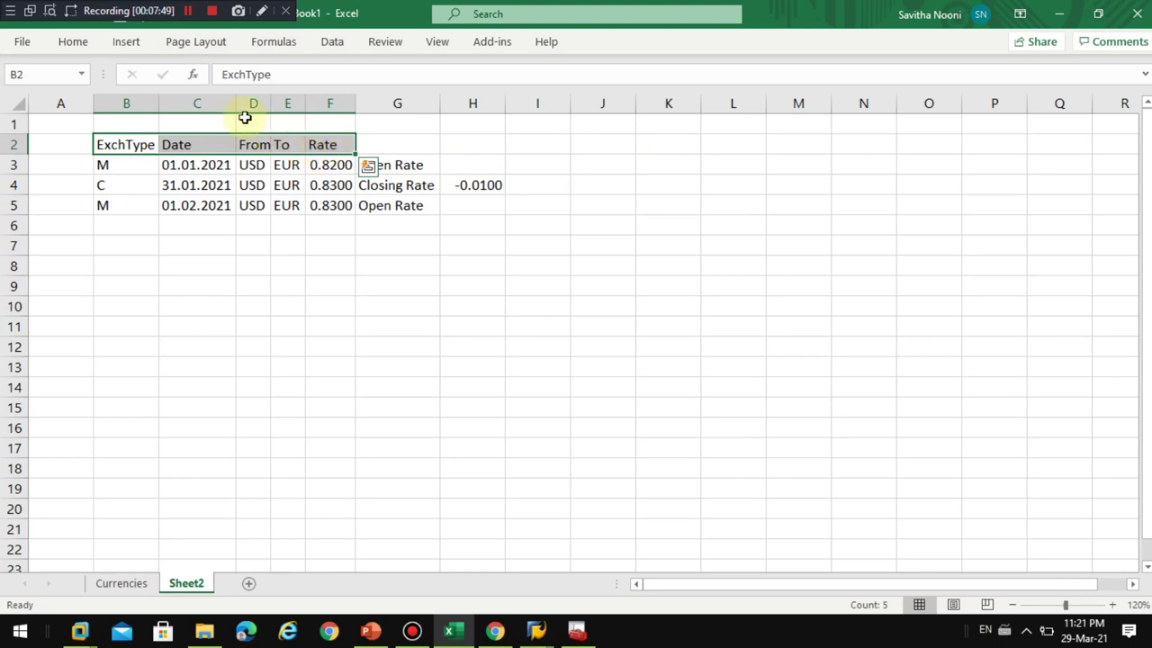
{"action": "left_click", "coordinate": [76, 42]}
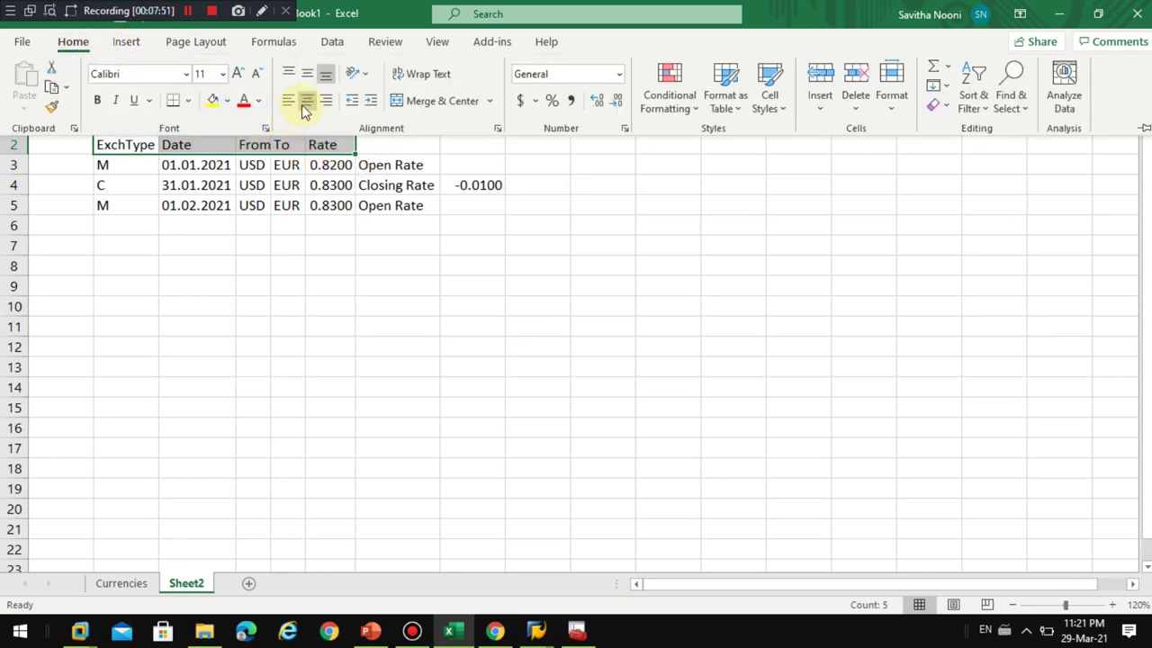
{"action": "left_click", "coordinate": [306, 102]}
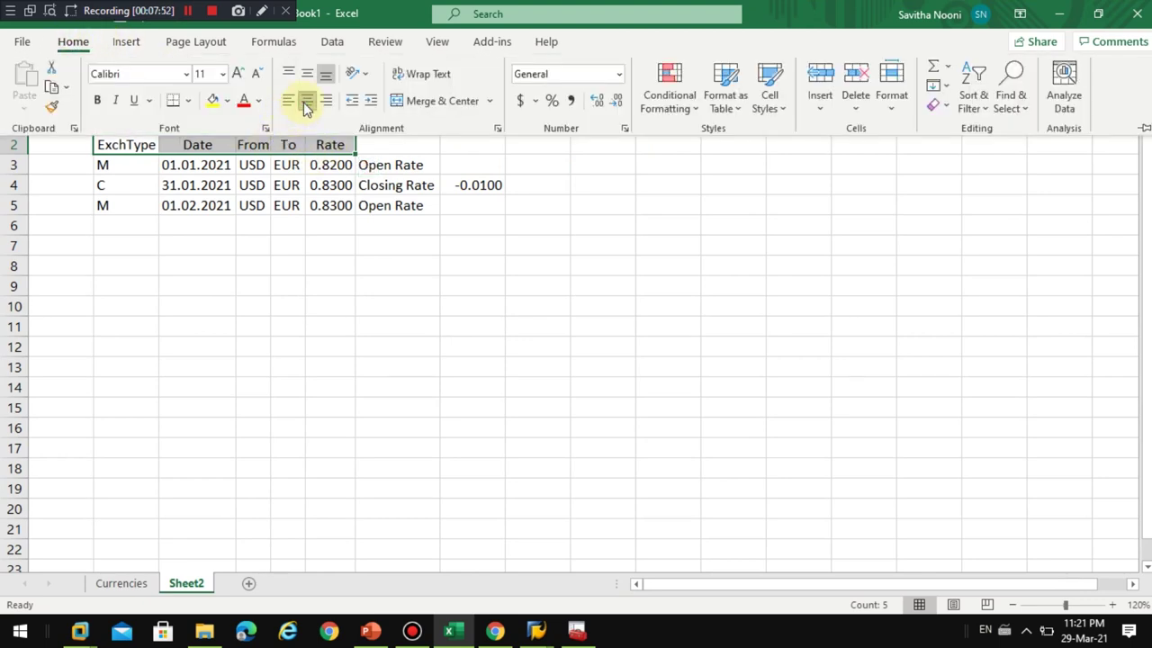
{"action": "left_click", "coordinate": [97, 100]}
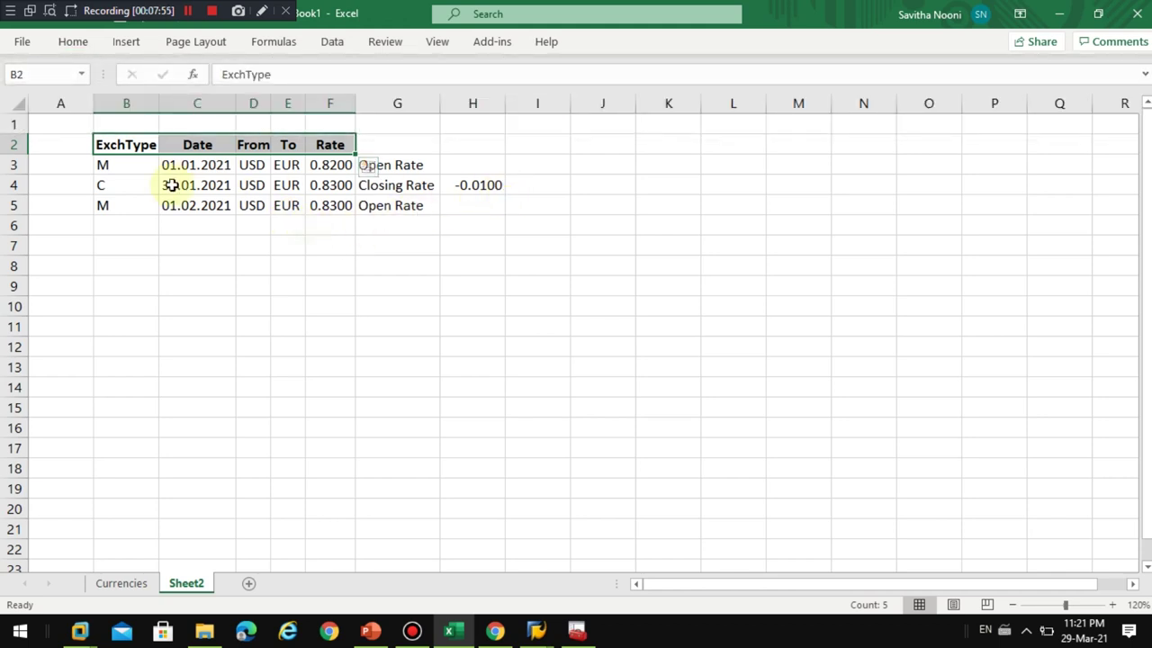
Make the closing-rate row B4:H4 bold.
{"action": "left_click_drag", "start_coordinate": [118, 185], "coordinate": [457, 185]}
{"action": "left_click", "coordinate": [75, 45]}
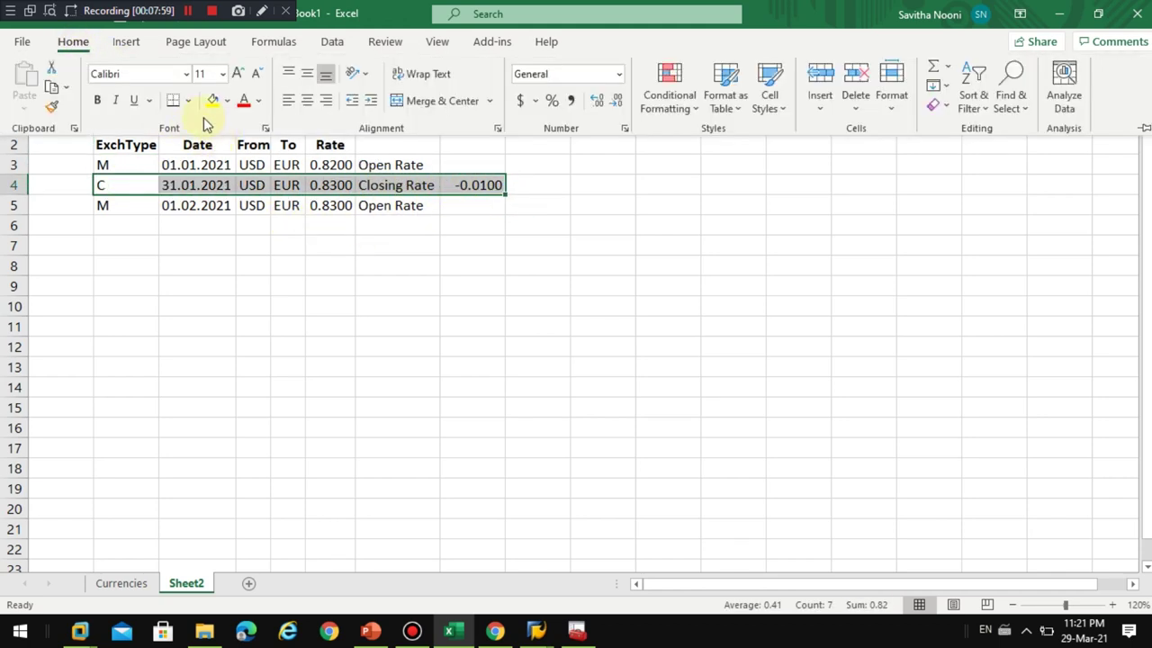
{"action": "left_click", "coordinate": [99, 100]}
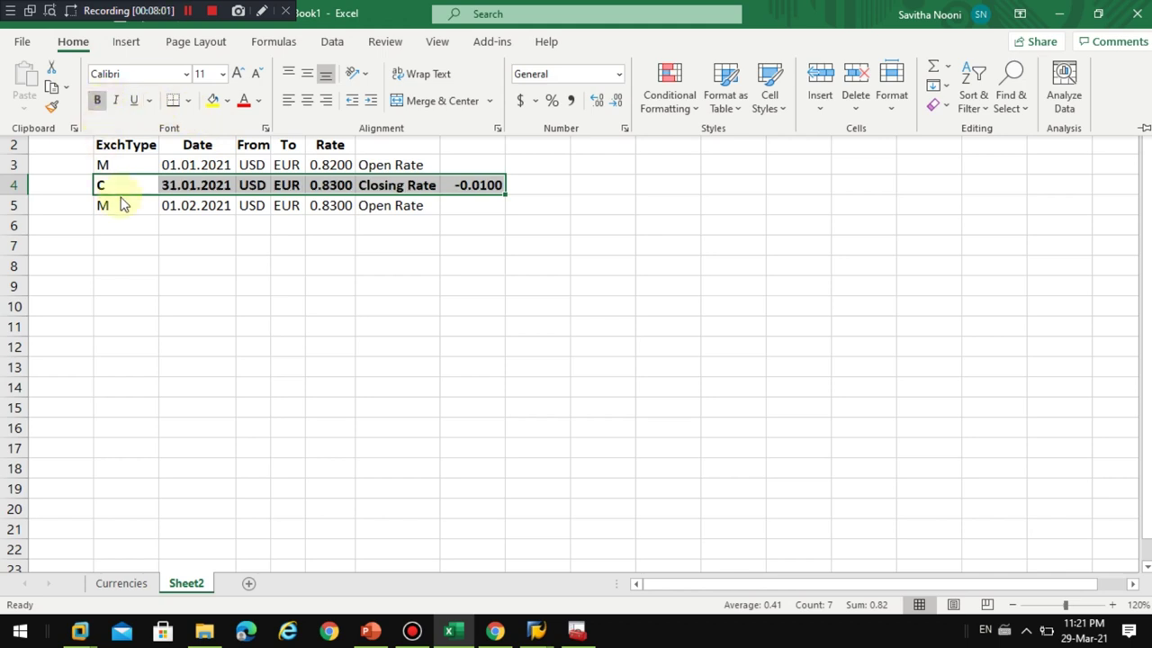
{"action": "left_click", "coordinate": [120, 203]}
{"action": "left_click_drag", "start_coordinate": [124, 206], "coordinate": [342, 205]}
Draw a rectangle annotation around the Closing Rate row 4 and Open Rate row 5.
{"action": "left_click", "coordinate": [261, 11]}
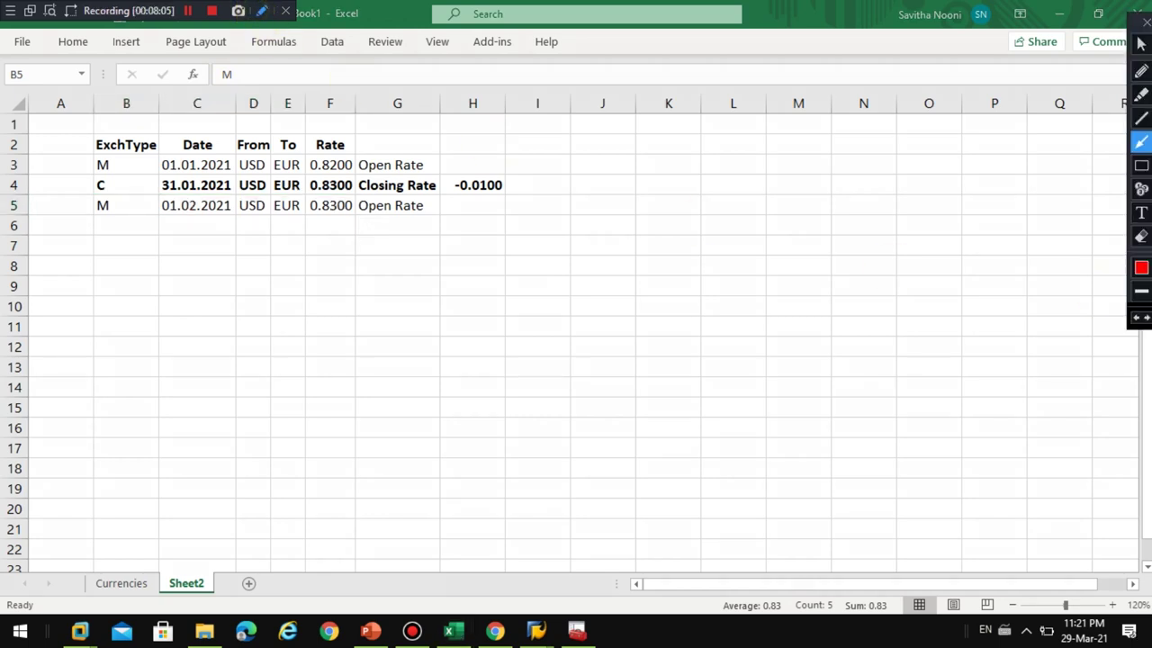
{"action": "left_click", "coordinate": [1142, 168]}
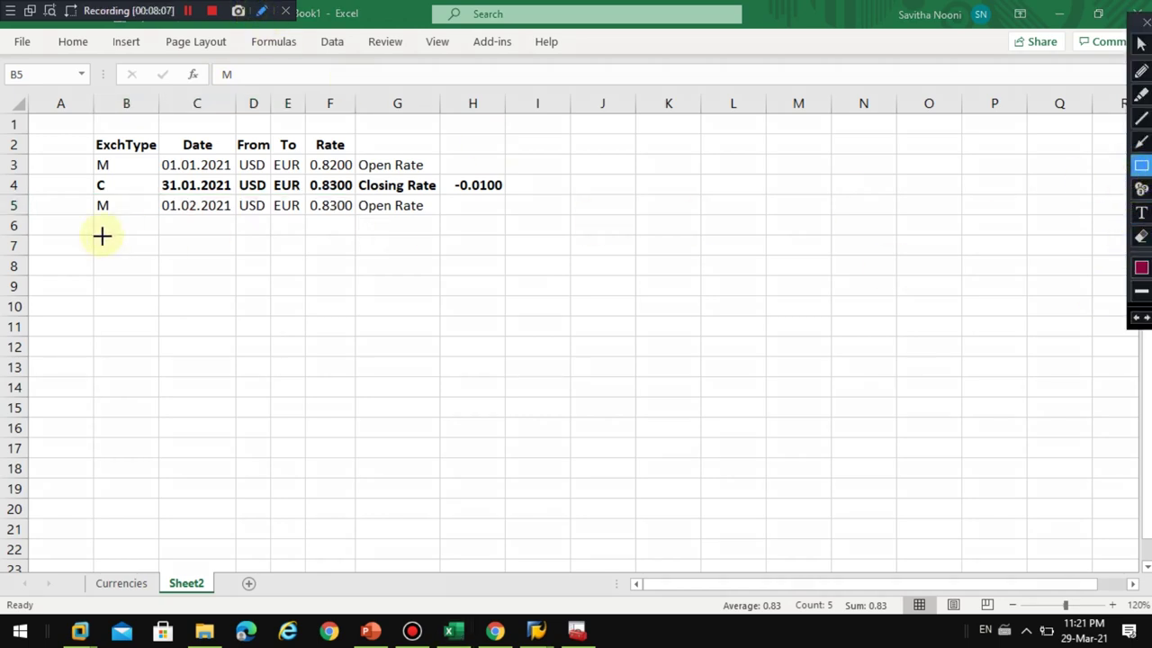
{"action": "mouse_move", "coordinate": [87, 177]}
{"action": "left_mouse_down"}
{"action": "mouse_move", "coordinate": [440, 195]}
{"action": "mouse_move", "coordinate": [508, 219]}
{"action": "left_mouse_up"}
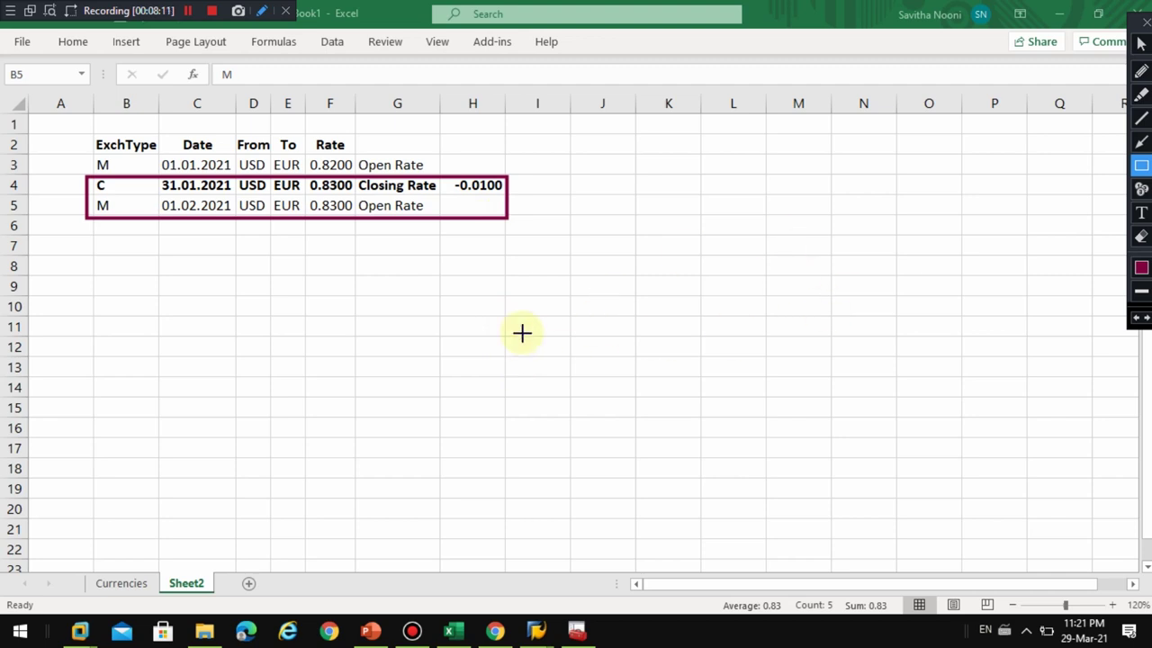